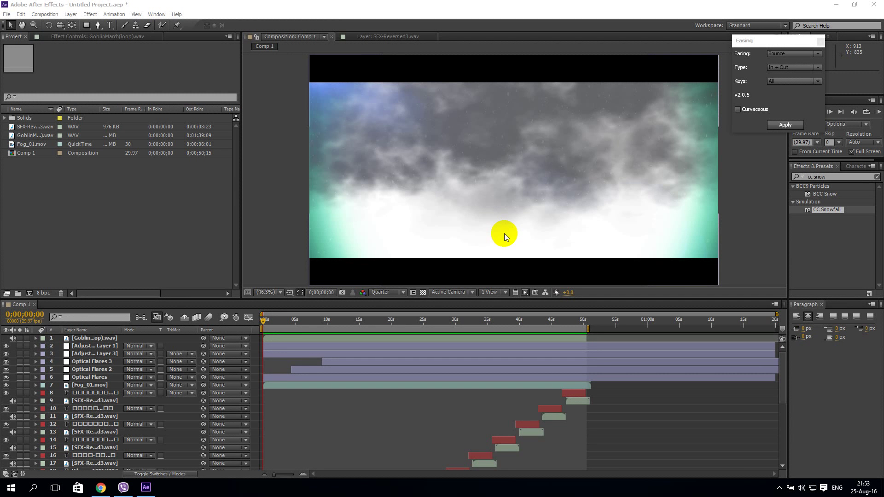
Apply CC Snowfall to Comp 1, play a looping full-screen preview, and close the Easing script
left_click_drag(826, 210, 512, 257)
left_click(867, 112)
left_click(878, 112)
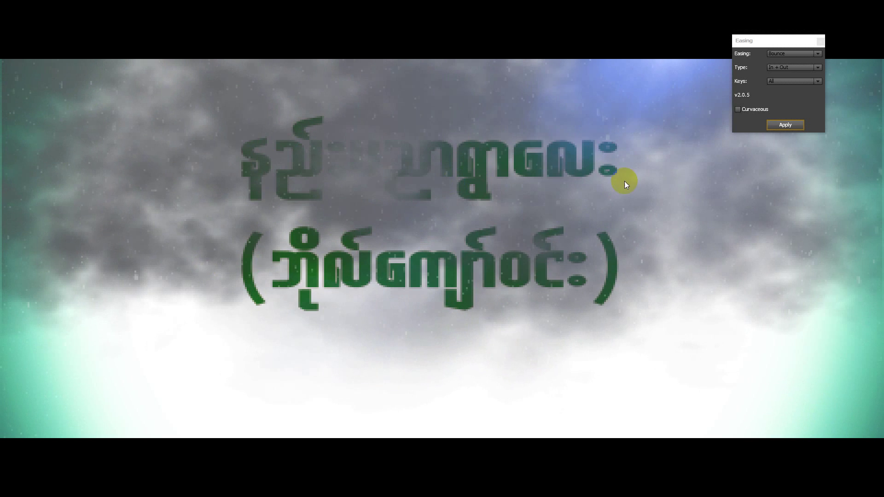
left_click(820, 41)
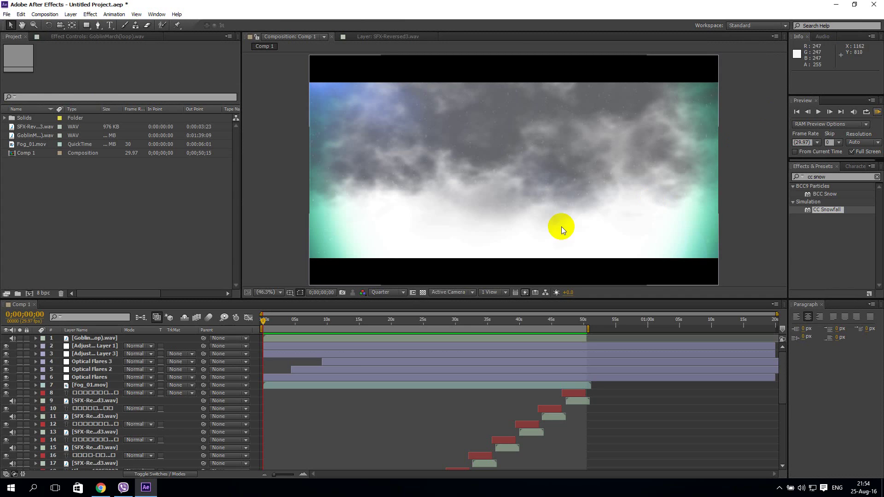
left_click(837, 175)
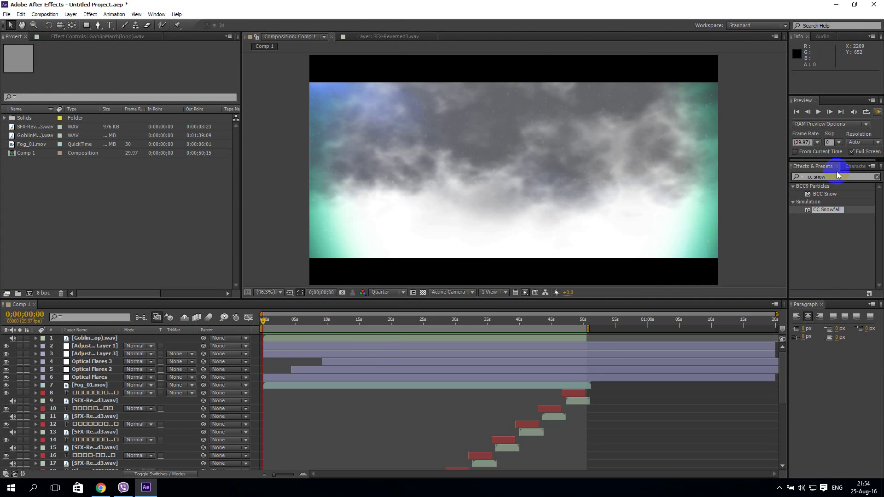
left_click(876, 112)
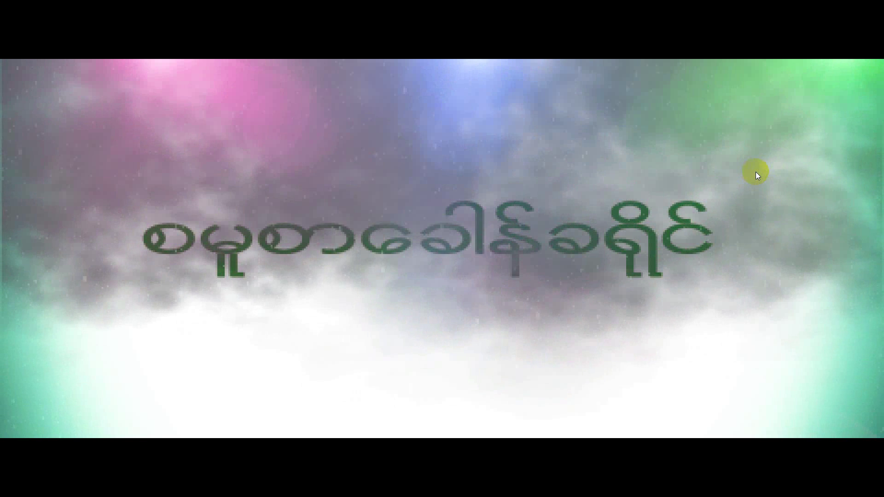
left_click(87, 272)
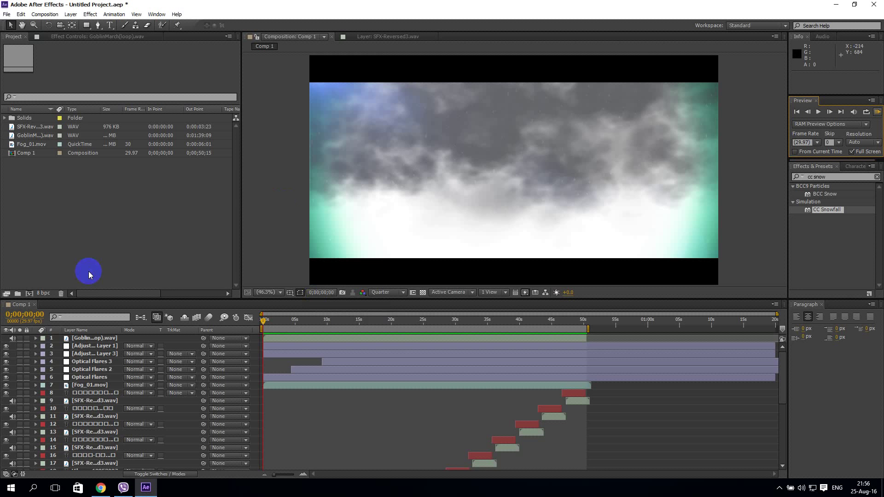
Create a composition named Text: HDTV 1080 29.97, duration 0;01;20;00
left_click(44, 15)
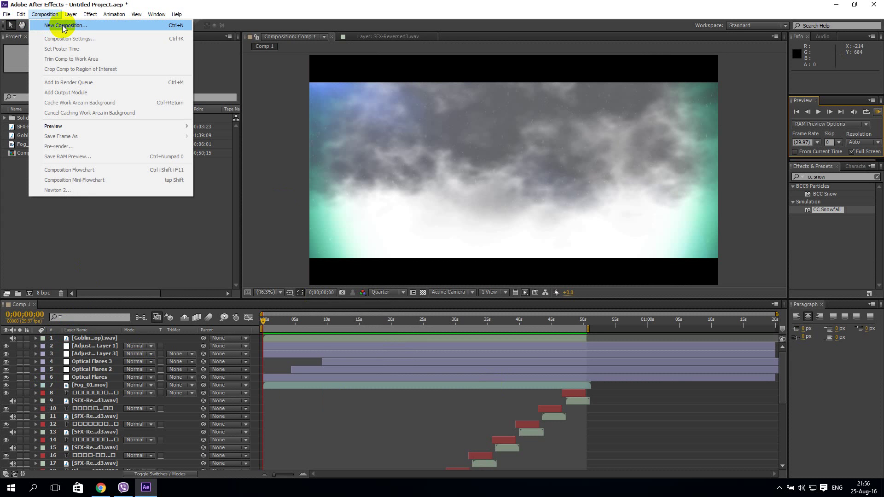
left_click(63, 26)
type("Text")
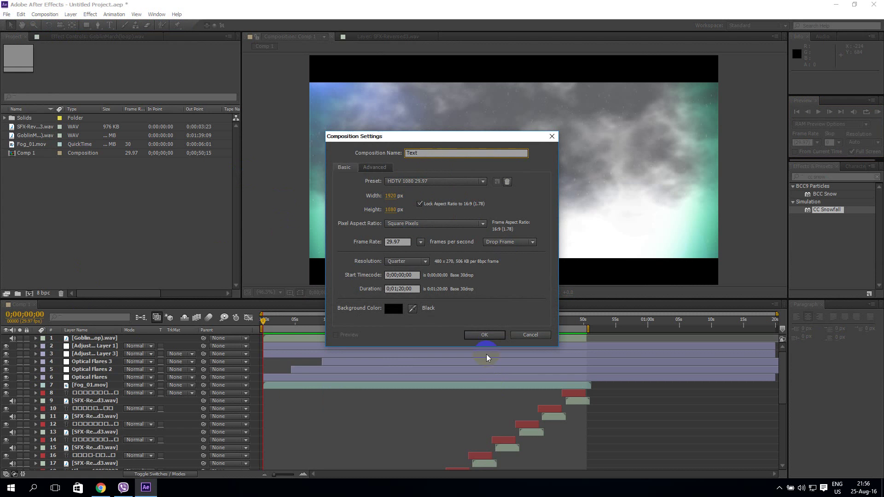
left_click(485, 336)
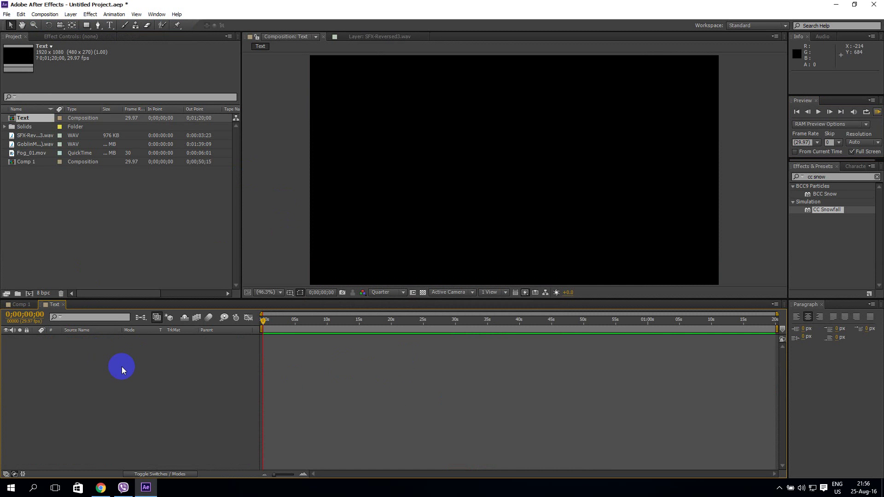
Check the Comp 1 timeline, then return to the Text composition
left_click(21, 305)
scroll(123, 394, "down", 5)
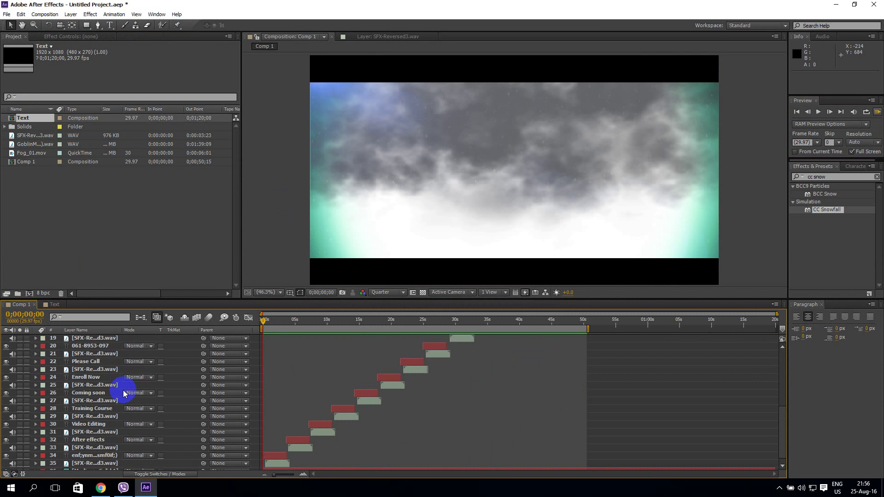
scroll(79, 395, "up", 5)
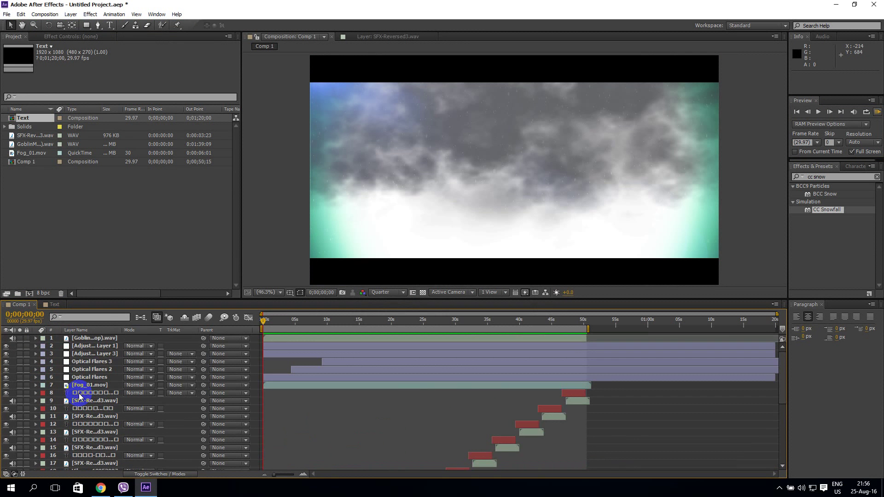
left_click(54, 304)
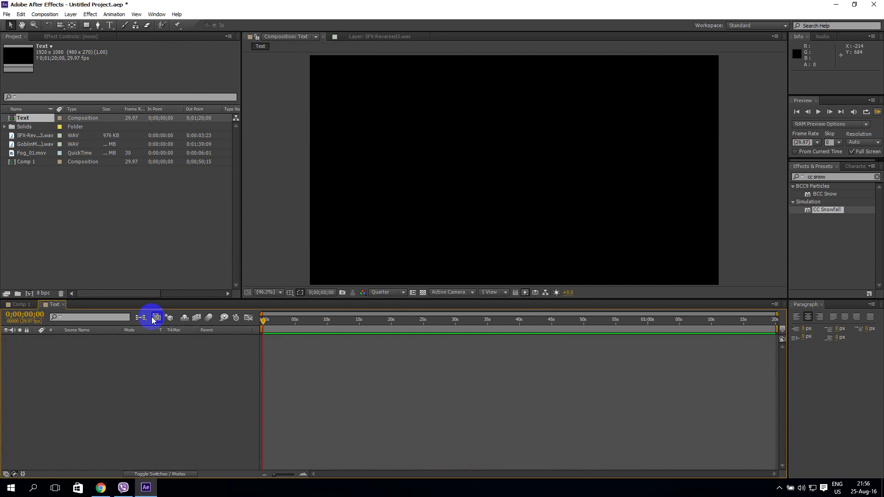
Add a full-frame solid layer coloured magenta, Medium Magenta Solid 1, to Text
left_click(71, 14)
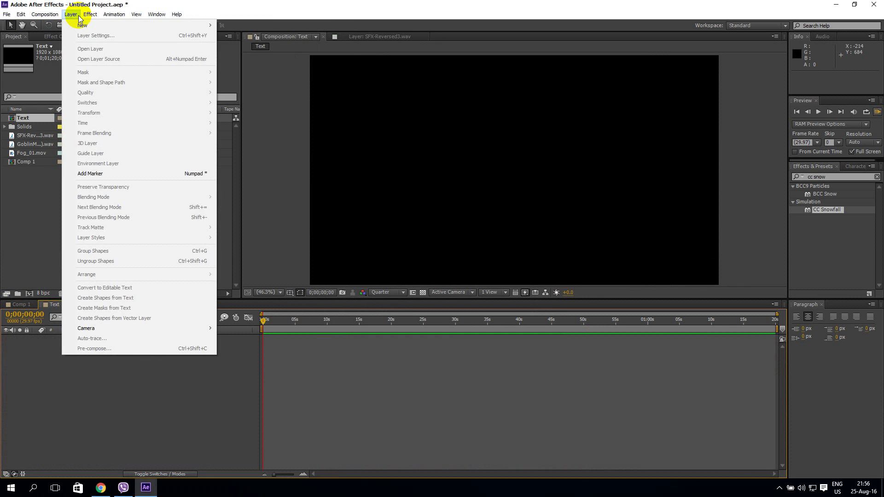
mouse_move(99, 26)
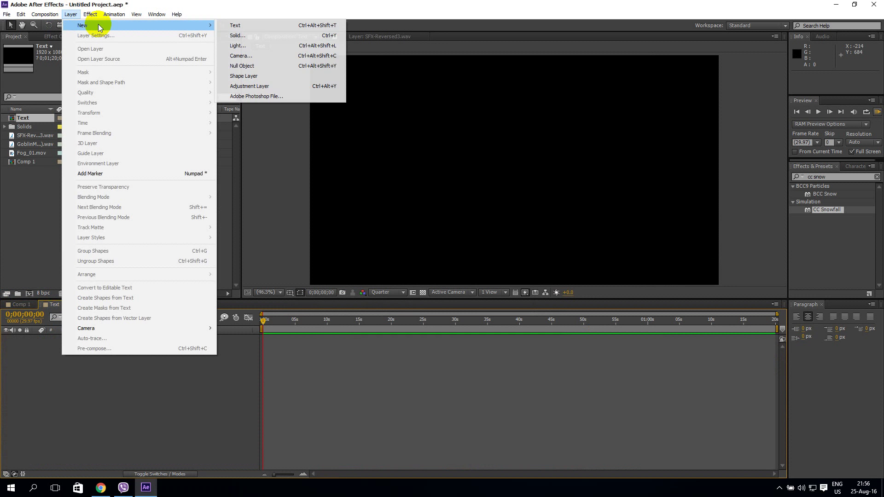
left_click(250, 38)
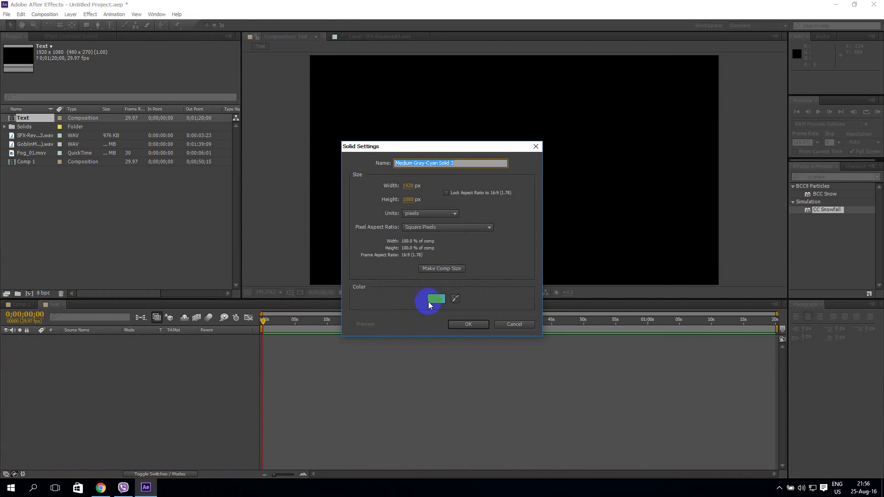
left_click(436, 299)
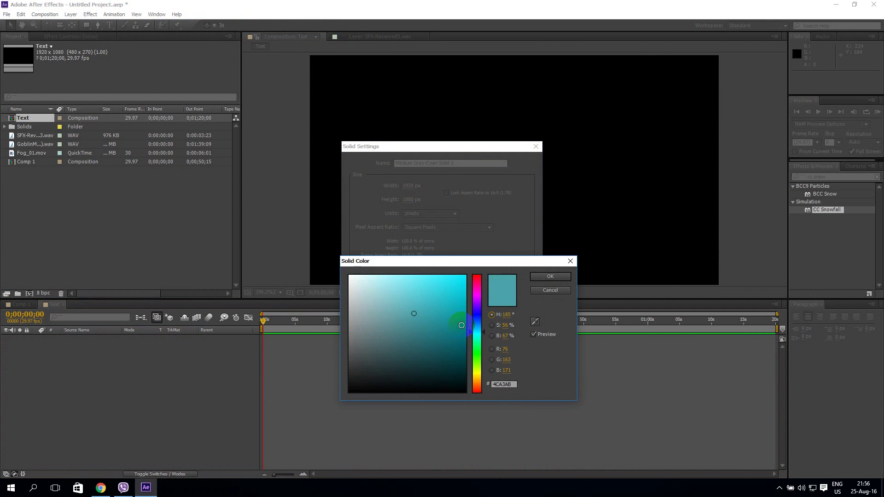
left_click_drag(476, 360, 477, 364)
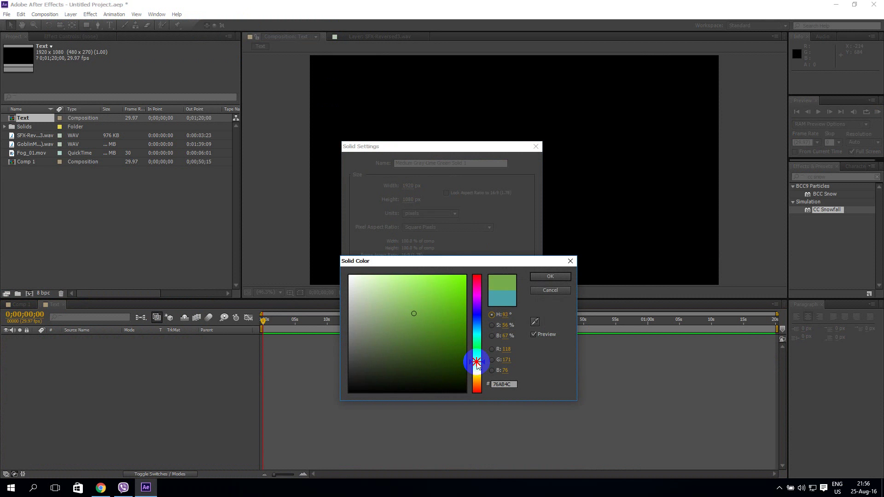
left_click_drag(425, 349, 423, 323)
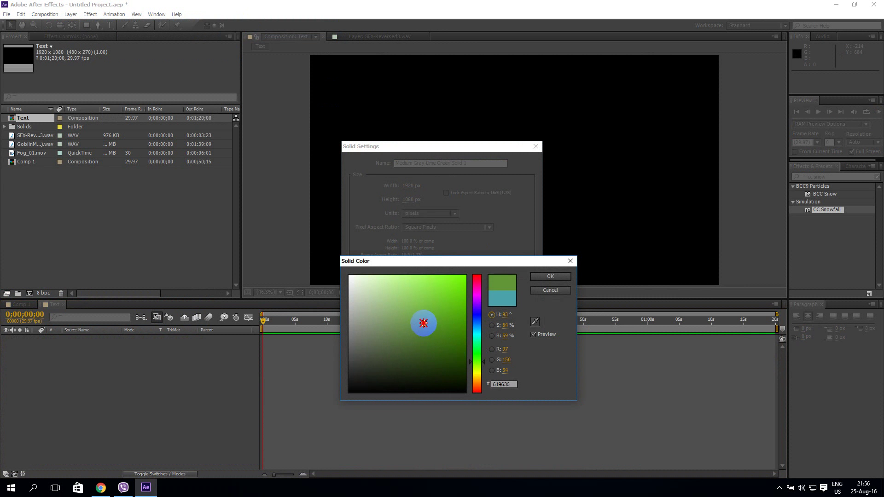
left_click(477, 291)
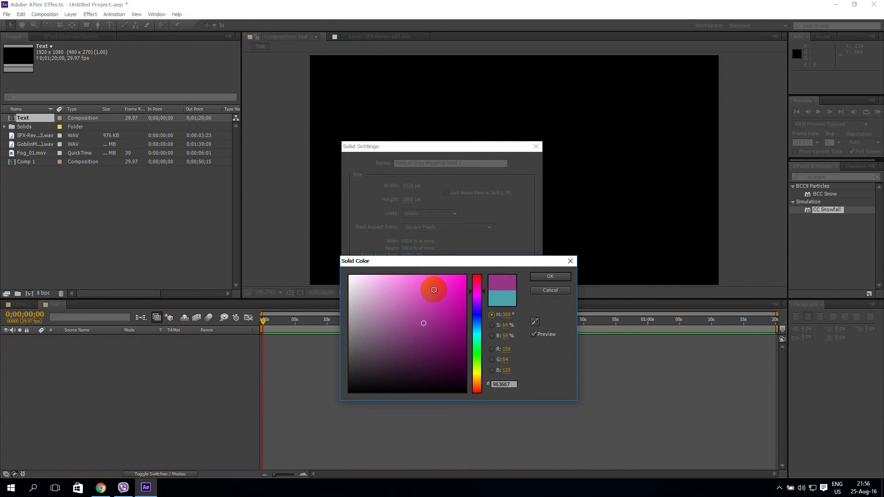
left_click(549, 276)
left_click(473, 323)
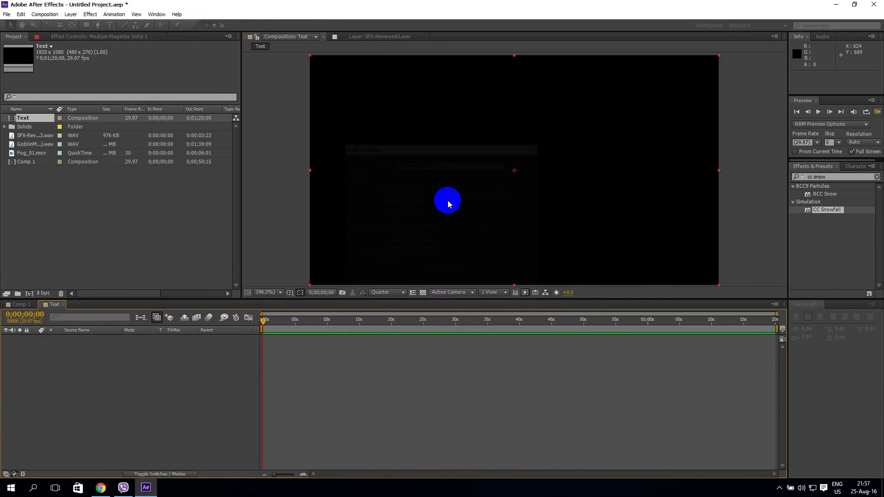
Delete the stray empty text layer created on the canvas
left_click(109, 26)
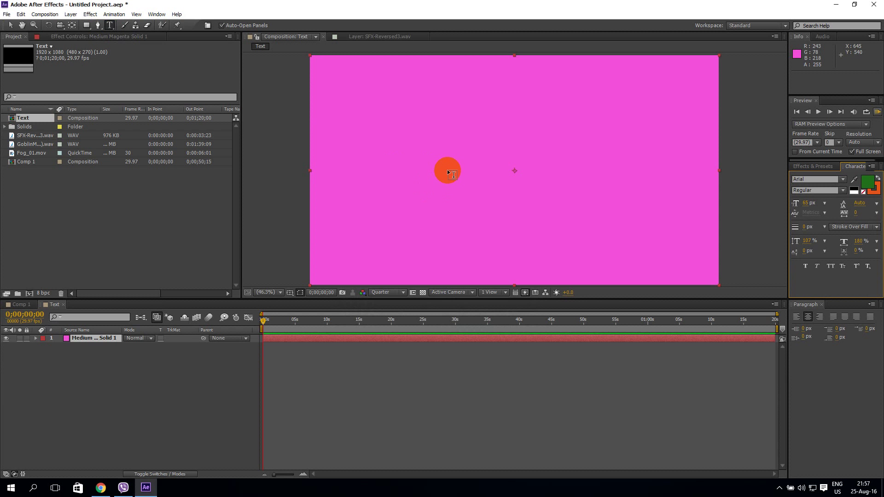
left_click(441, 168)
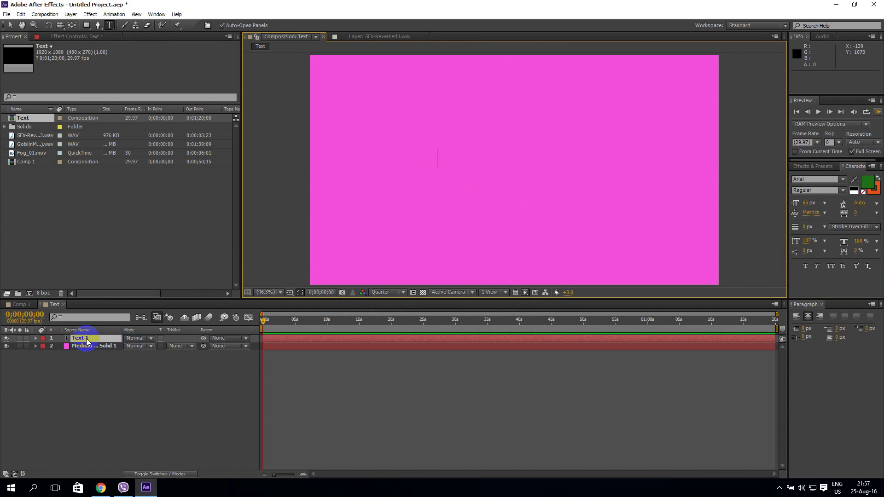
left_click(96, 340)
key("Delete")
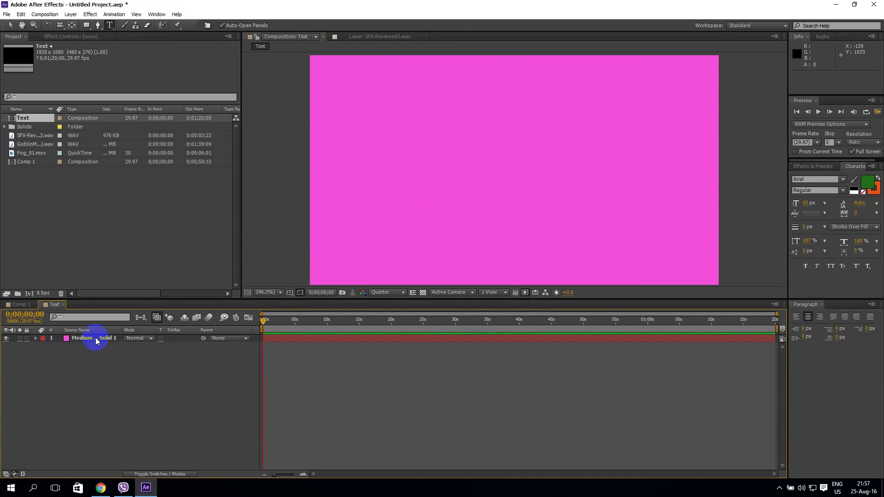
Set the font to W72ArtHouse and start a new text layer left of centre
left_click(111, 25)
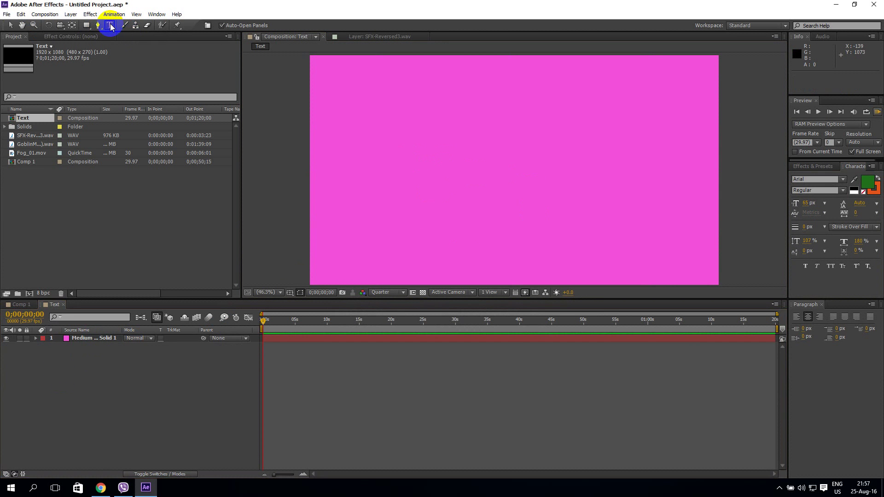
left_click(843, 180)
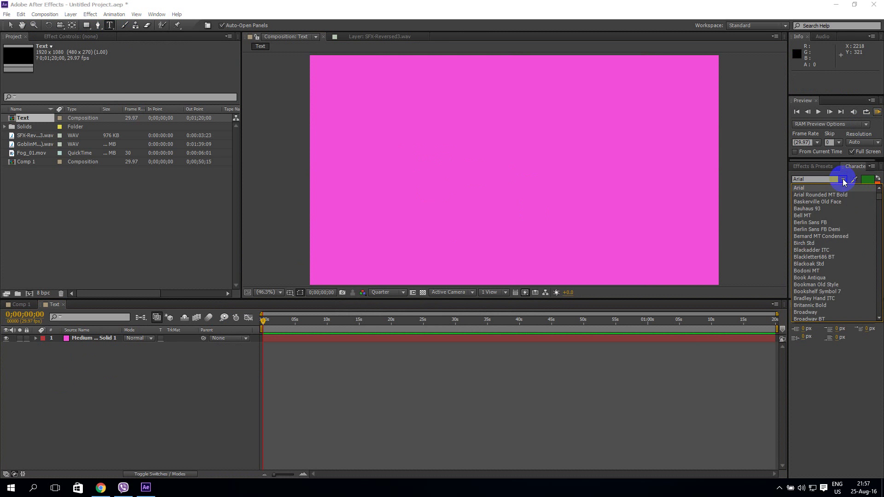
left_click_drag(879, 198, 874, 295)
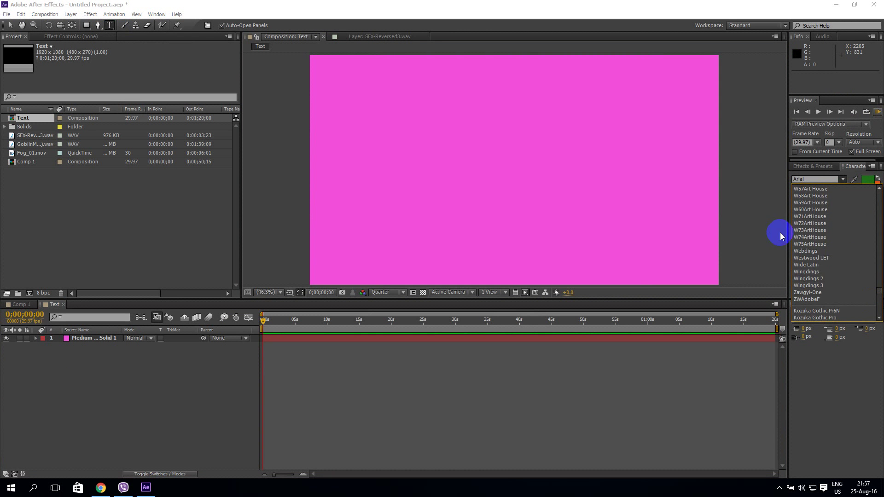
left_click(809, 224)
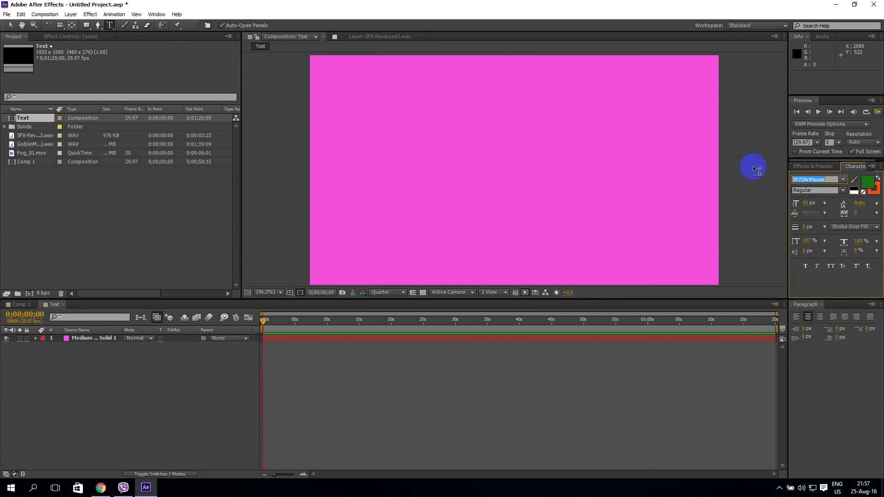
left_click(419, 155)
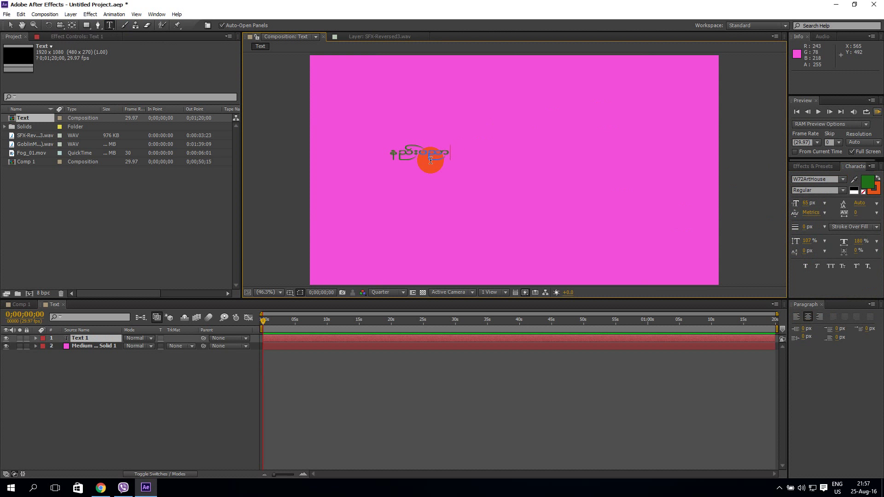
Restyle the Burmese title at a larger size, restore its full text, and move it right
key("BackSpace")
key("BackSpace")
key("BackSpace")
mouse_move(454, 142)
left_mouse_down()
mouse_move(459, 162)
mouse_move(340, 152)
left_mouse_up()
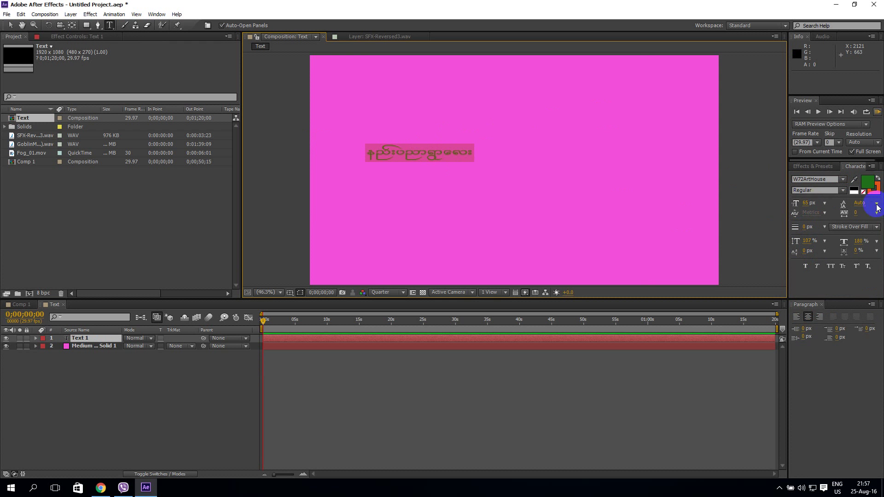
left_click_drag(808, 203, 852, 207)
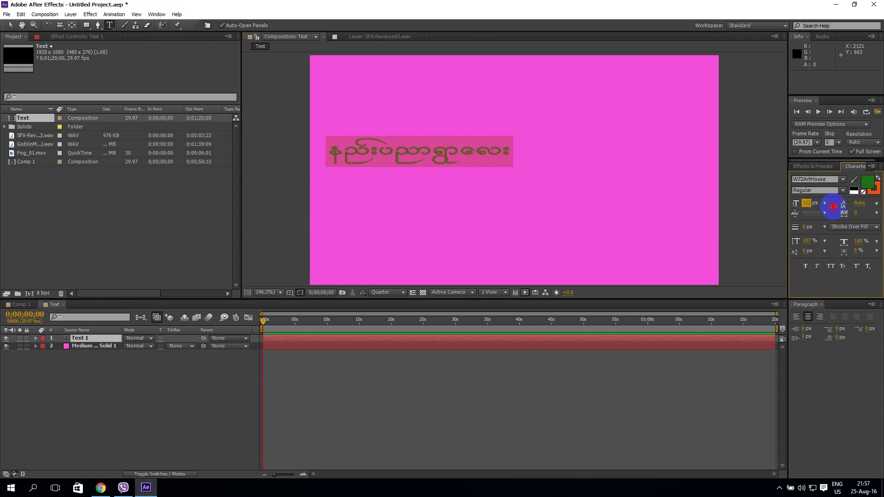
type("ဓ")
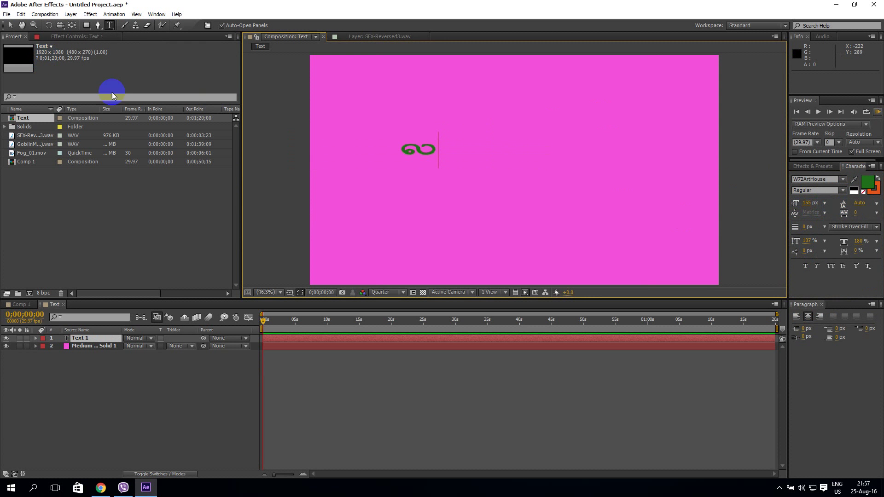
key("ctrl+z")
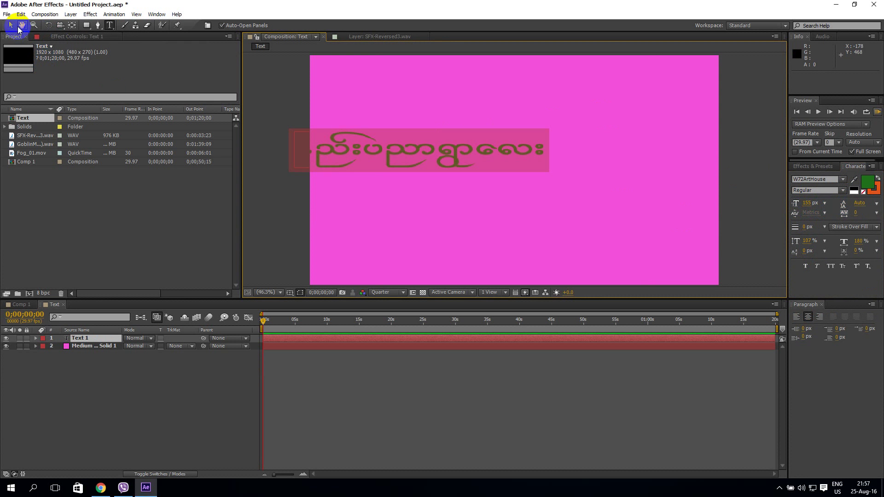
left_click(11, 25)
mouse_move(434, 193)
left_mouse_down()
mouse_move(506, 162)
mouse_move(521, 166)
left_mouse_up()
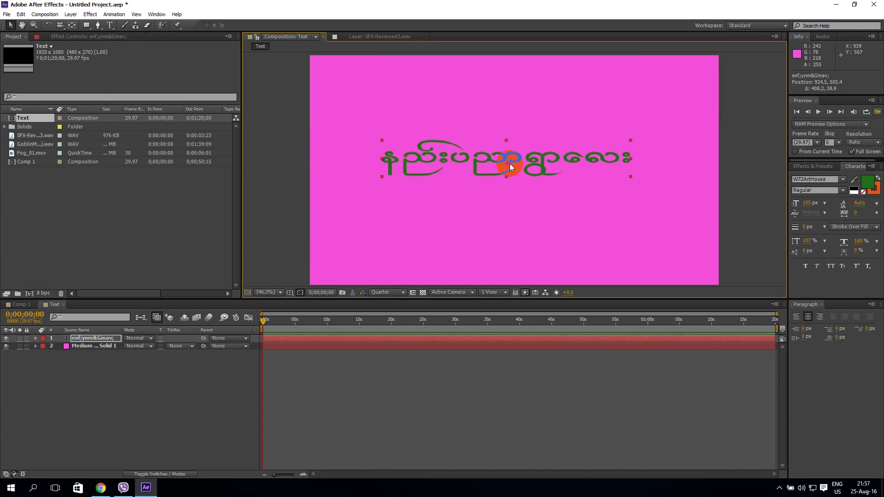
Set viewer resolution to Half and enlarge the title's font size to 170 px
left_click(398, 292)
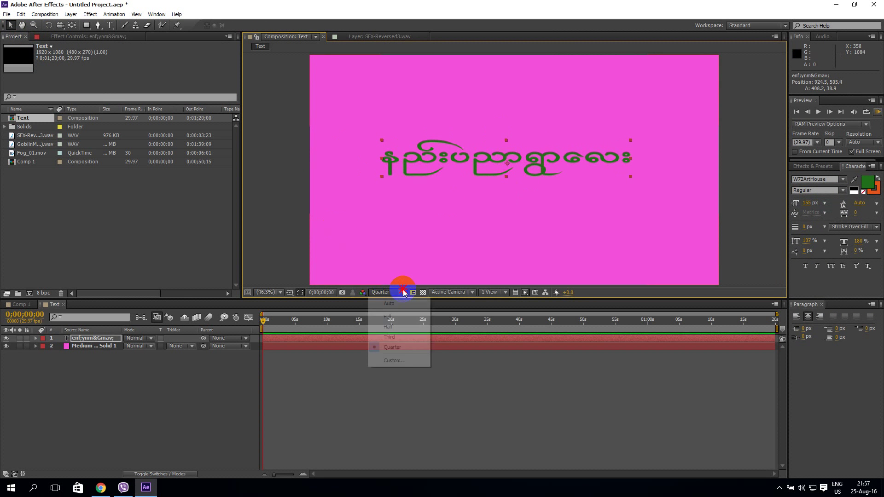
left_click(387, 326)
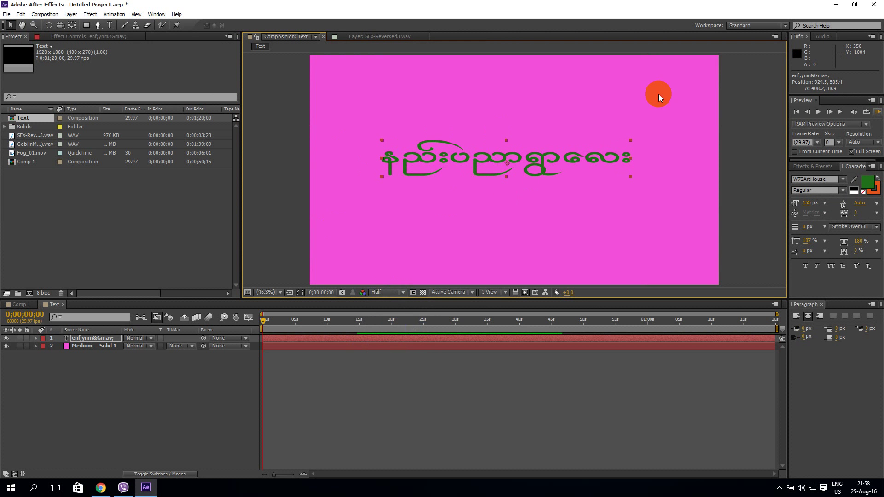
double_click(523, 160)
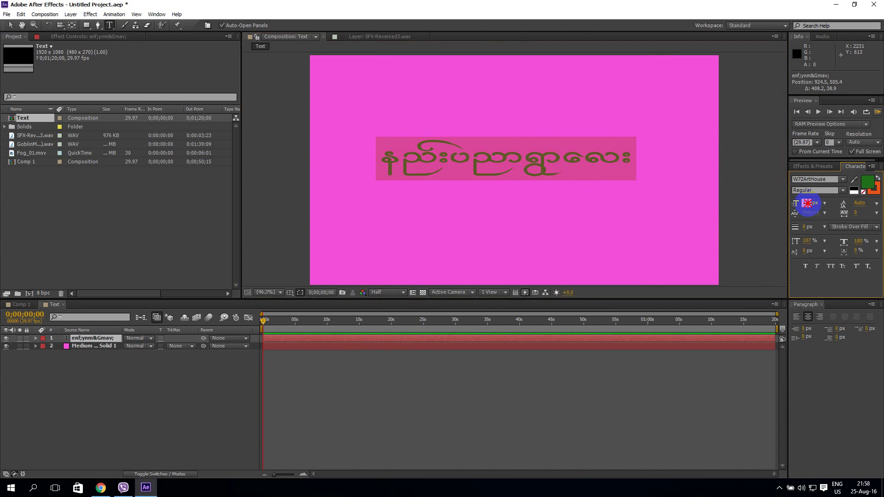
left_click_drag(806, 206, 821, 206)
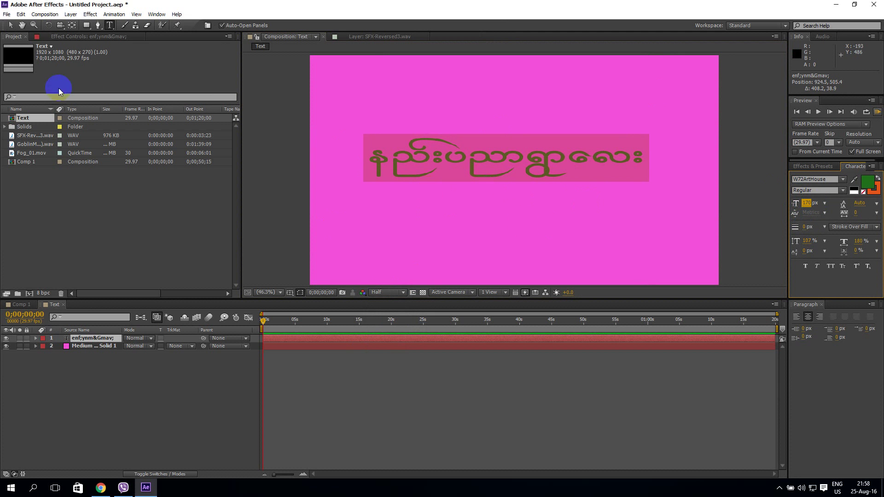
left_click(10, 25)
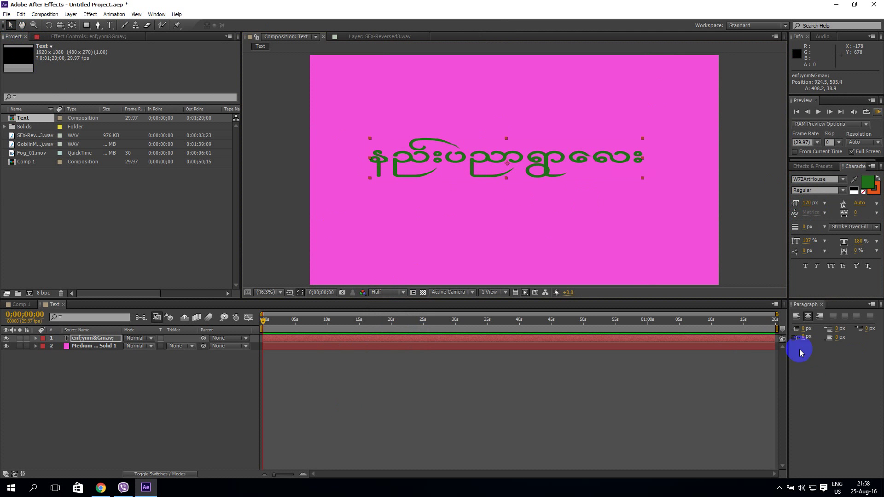
End the work area at 0;00;14;21 and nudge the title down toward centre
left_click_drag(777, 327, 360, 324)
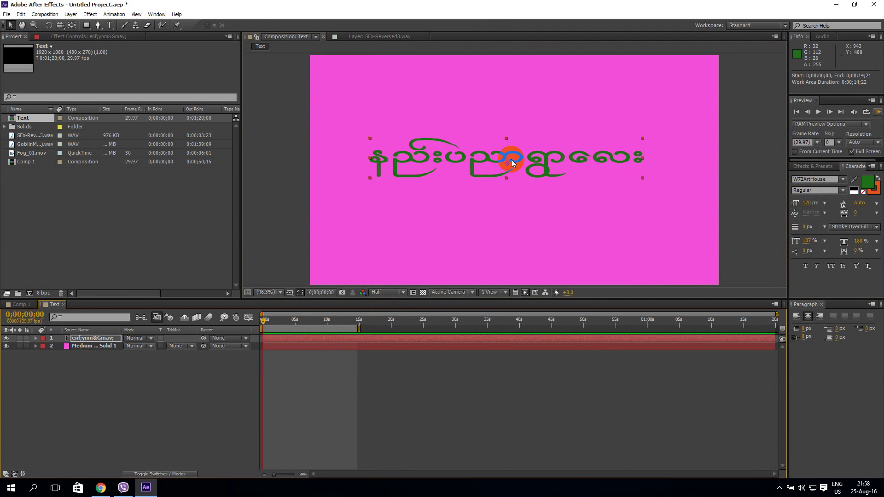
left_click_drag(511, 159, 509, 168)
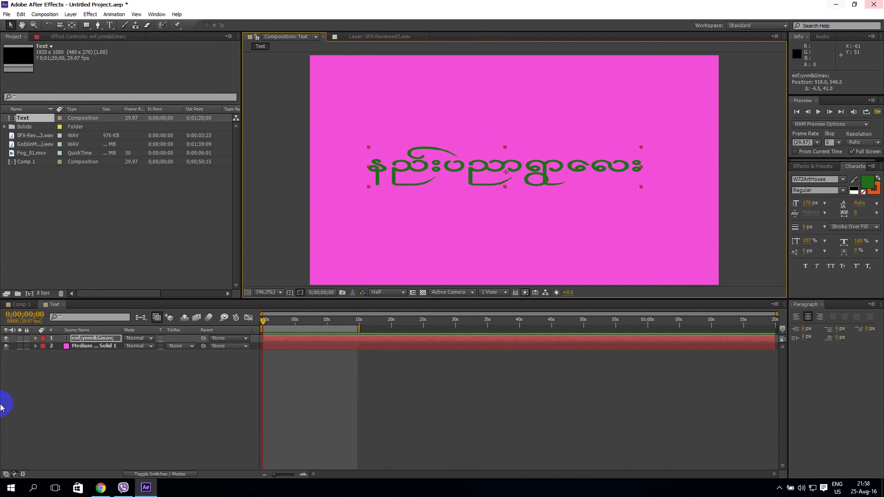
left_click(89, 338)
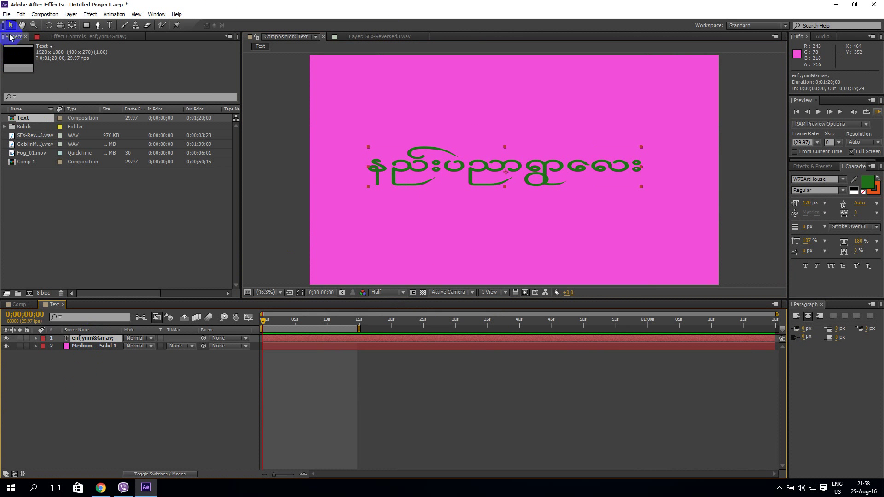
Run the Ease and Wizz script and place its Easing panel at the upper right
left_click(7, 15)
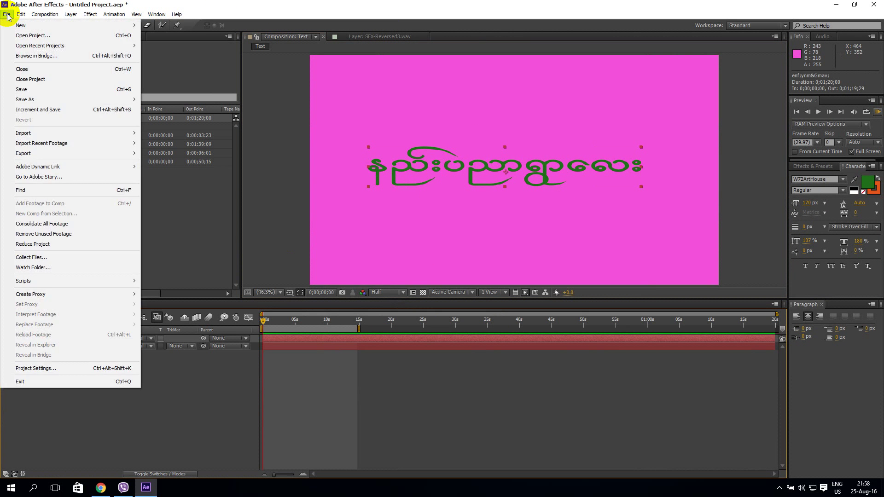
mouse_move(123, 281)
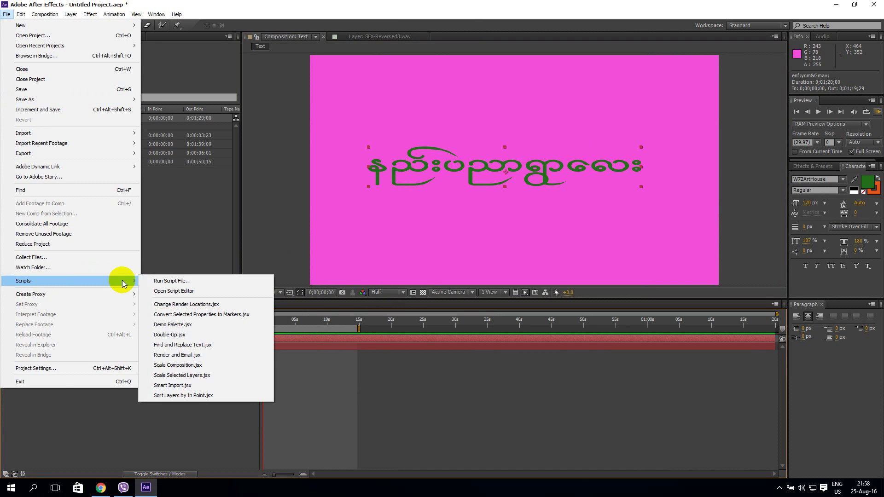
left_click(178, 281)
left_click(110, 94)
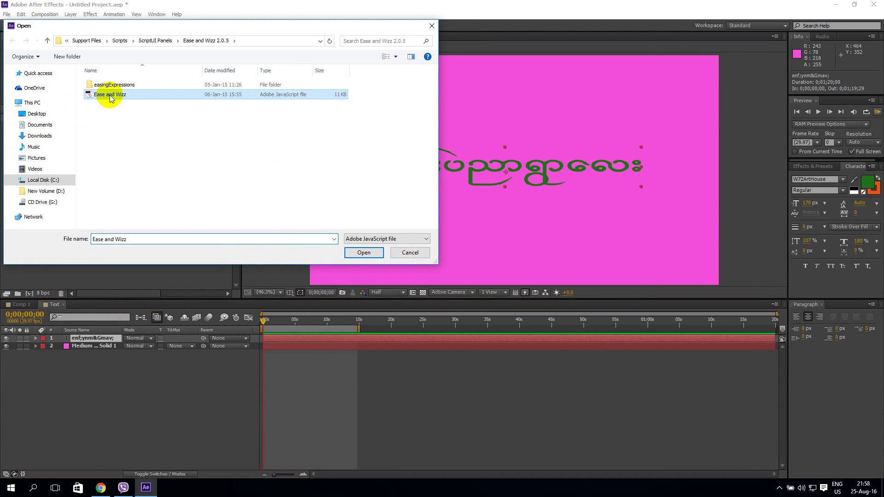
left_click(363, 253)
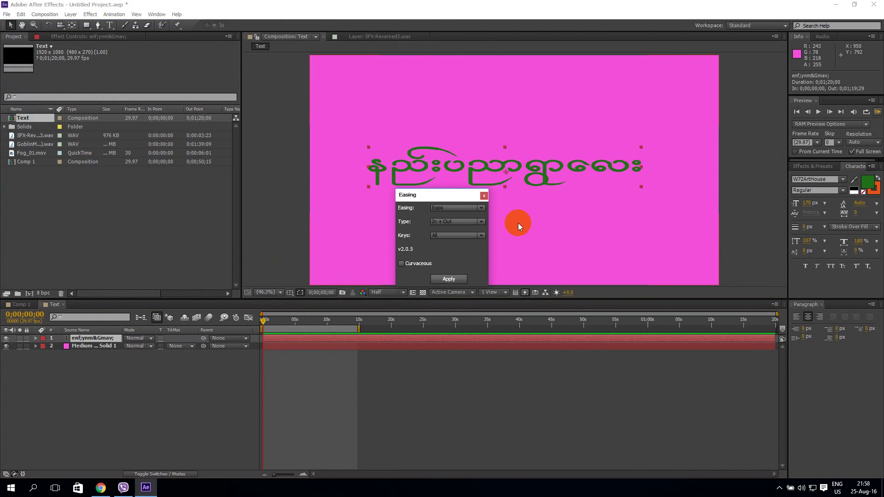
left_click_drag(443, 197, 762, 65)
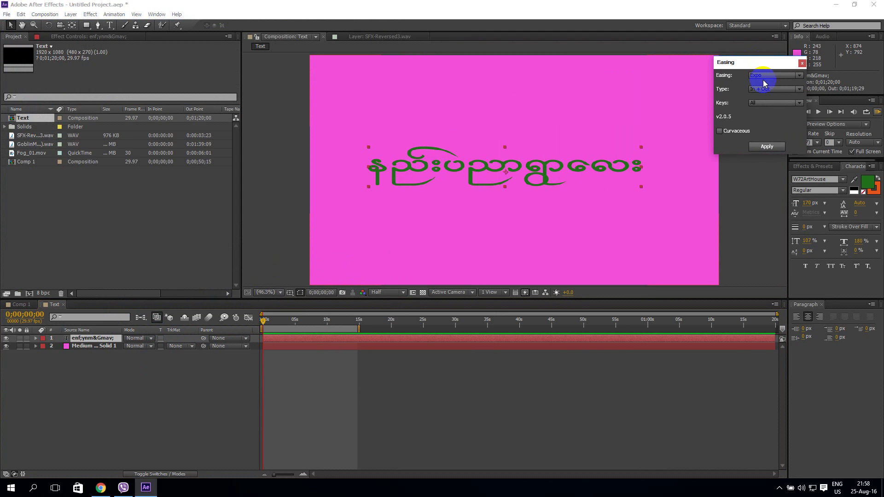
Choose Bounce easing in the Easing panel and select the title layer
left_click(766, 76)
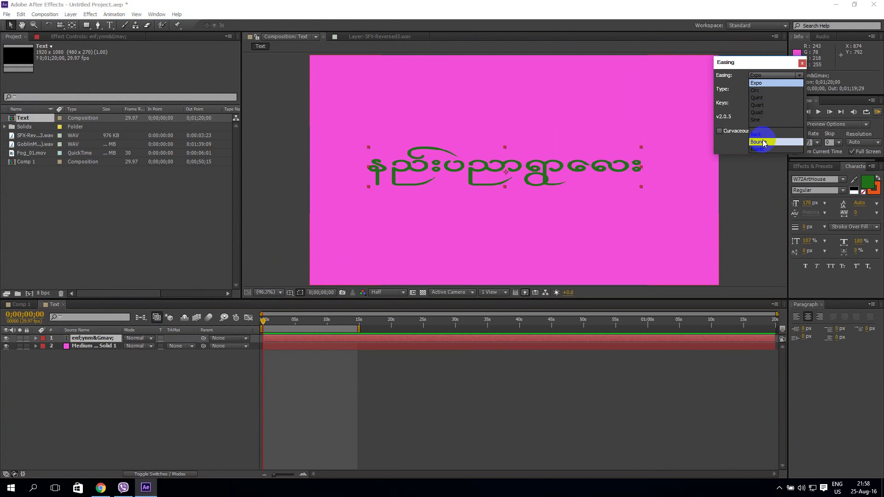
left_click(784, 145)
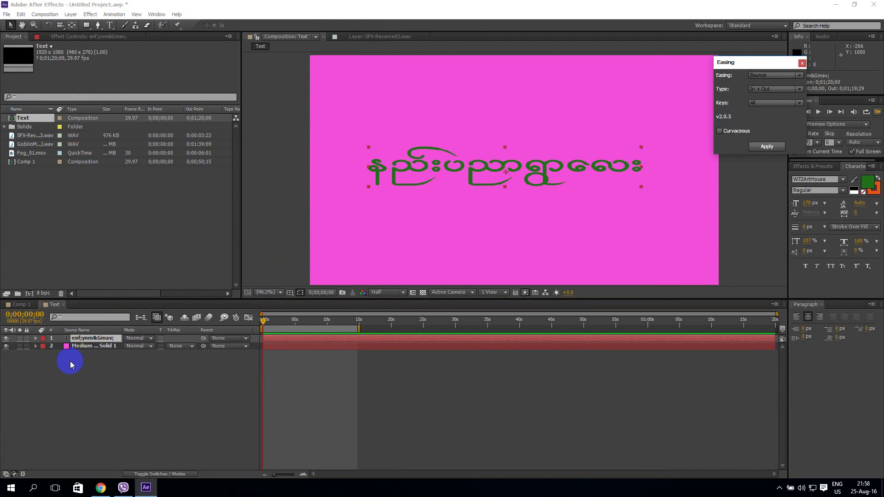
left_click(78, 339)
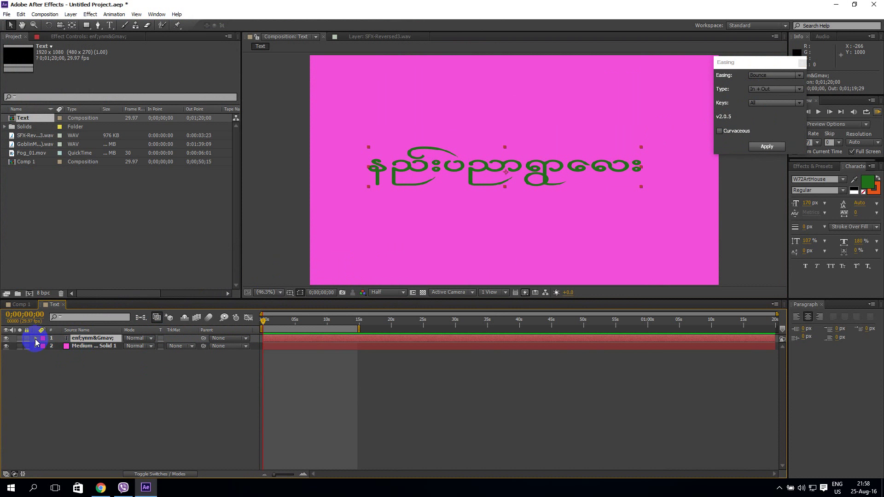
Expand the title's Transform properties and set a Position keyframe at 0;00;00;00 (918.5, 546.5)
left_click(36, 338)
left_click(43, 346)
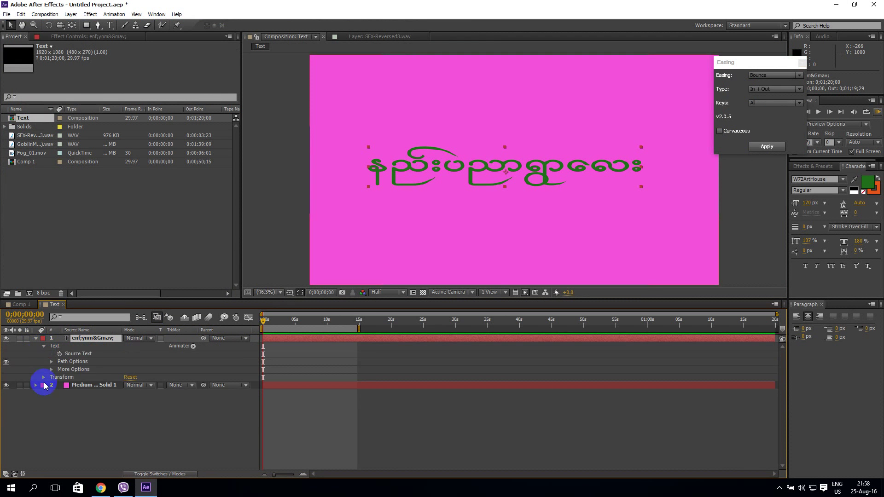
left_click(36, 339)
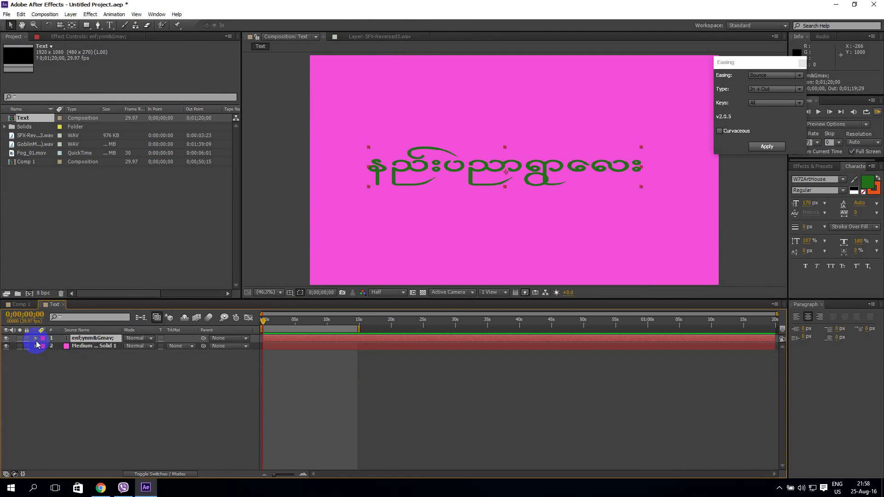
left_click(36, 339)
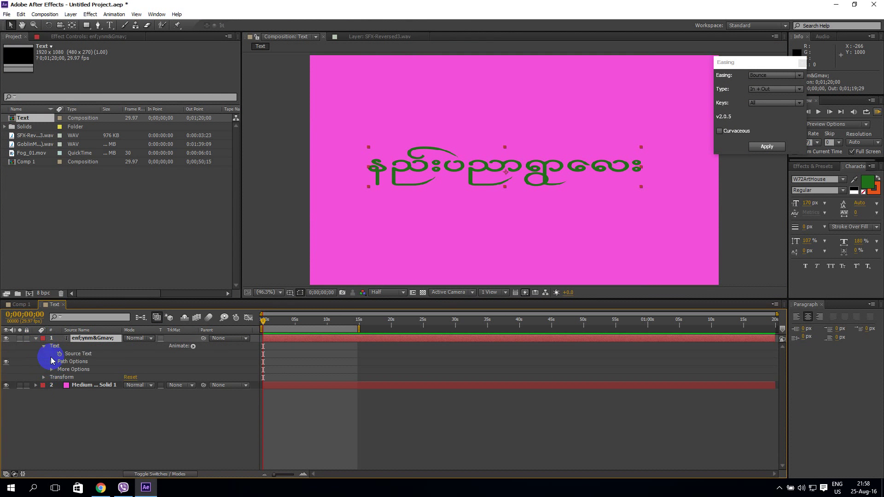
left_click(44, 346)
left_click(36, 339)
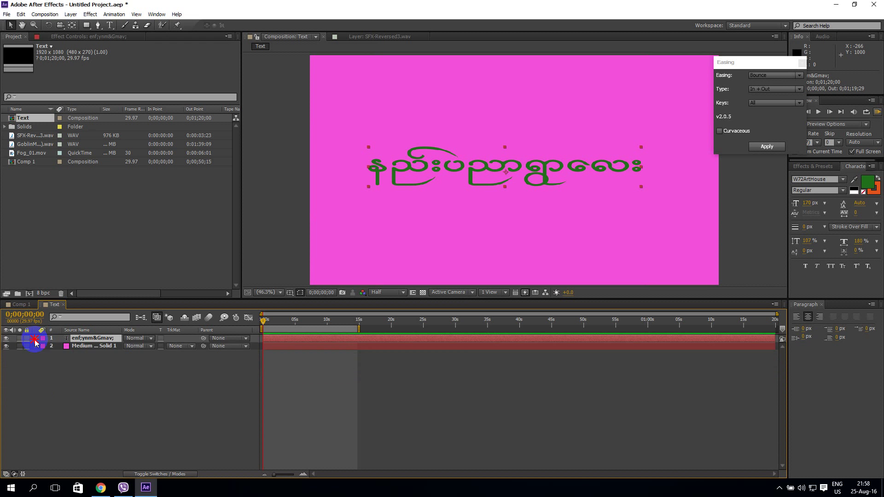
left_click(35, 339)
left_click(44, 354)
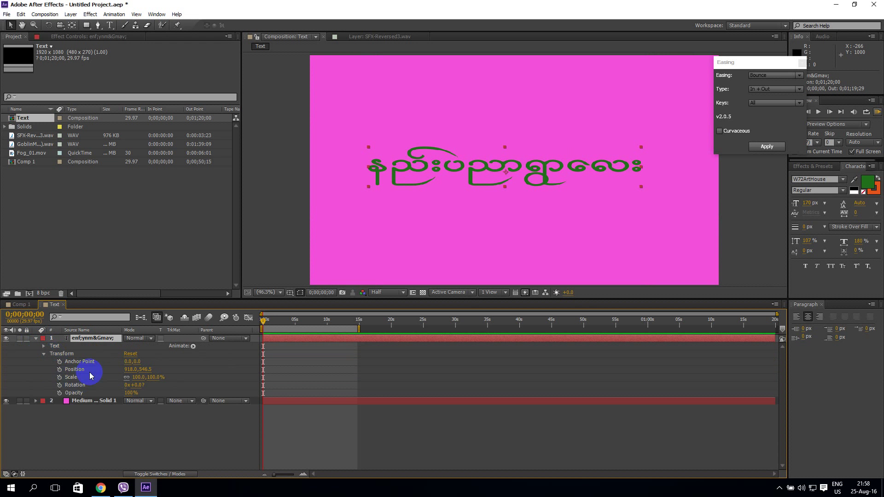
left_click(59, 369)
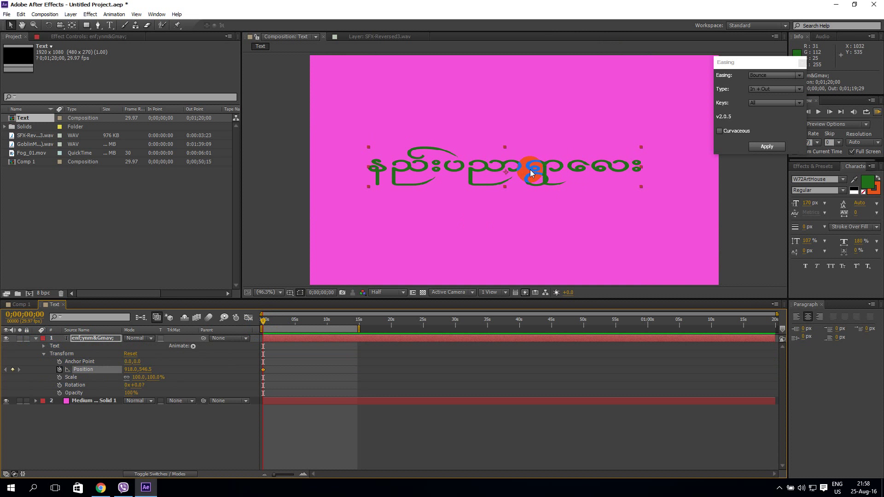
Start the title above the frame at 0s and return it to centre near 4 seconds
left_click_drag(529, 169, 536, 87)
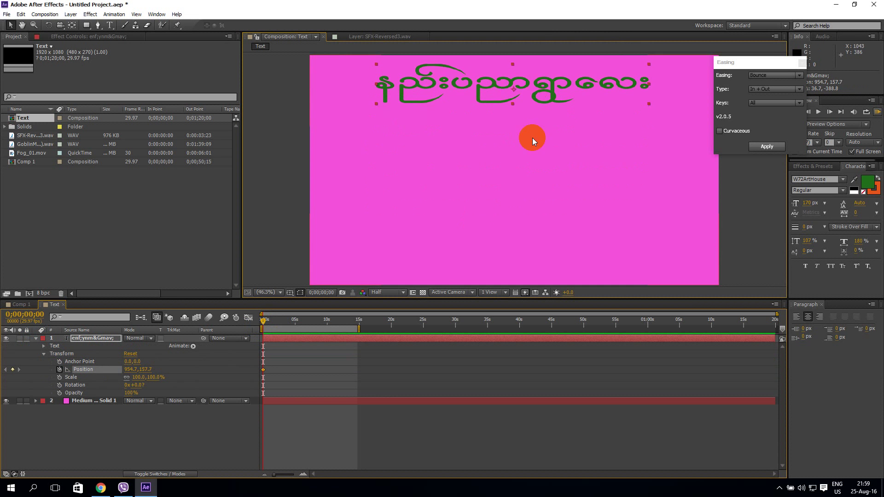
key("comma")
key("comma")
left_click_drag(532, 127, 532, 107)
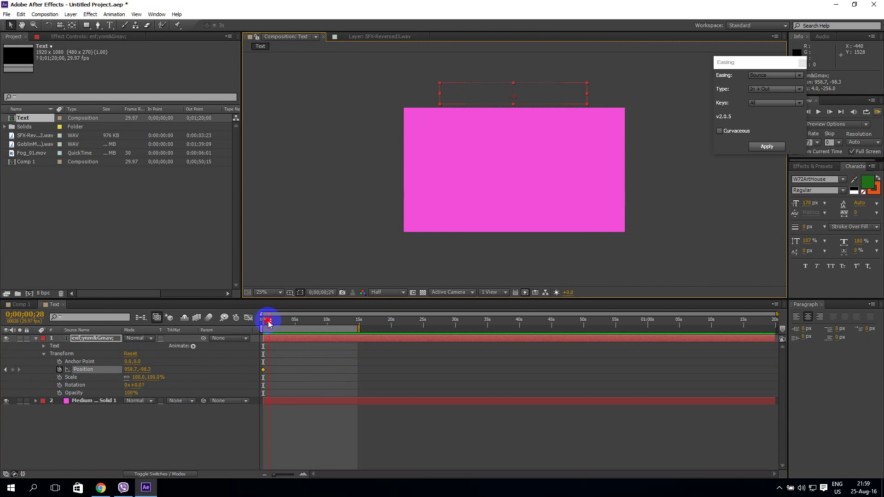
left_click_drag(283, 321, 289, 322)
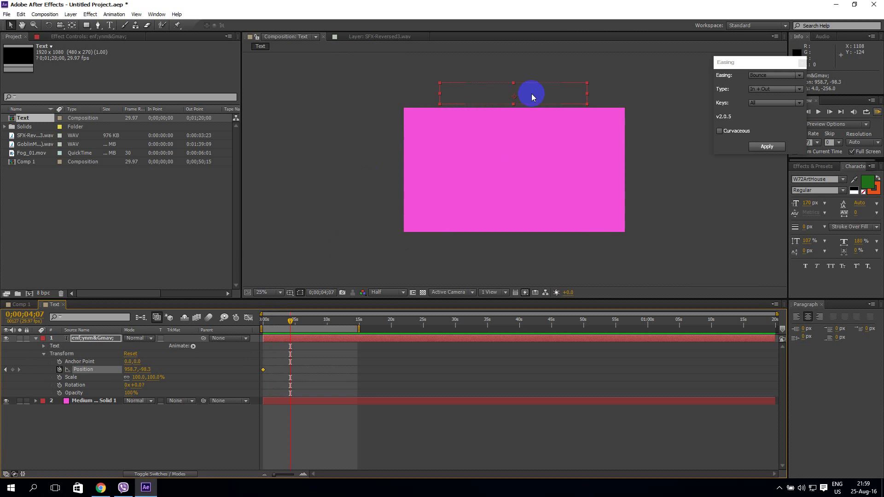
left_click_drag(531, 93, 532, 169)
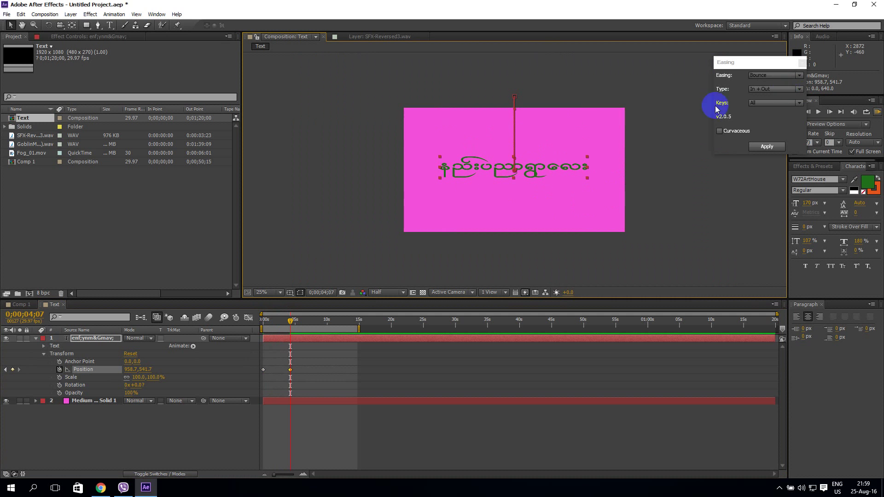
Apply Bounce easing, In + Out, to the Position keyframes, then move back before the drop
left_click(786, 78)
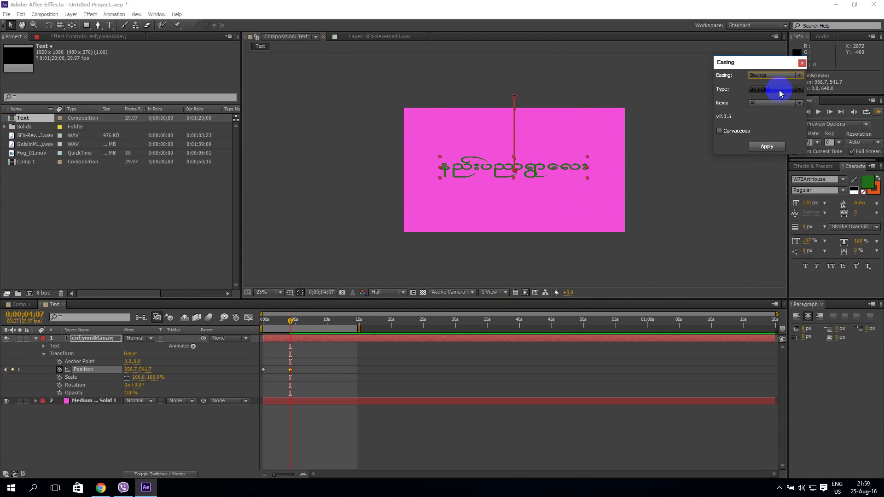
left_click(779, 90)
left_click(781, 97)
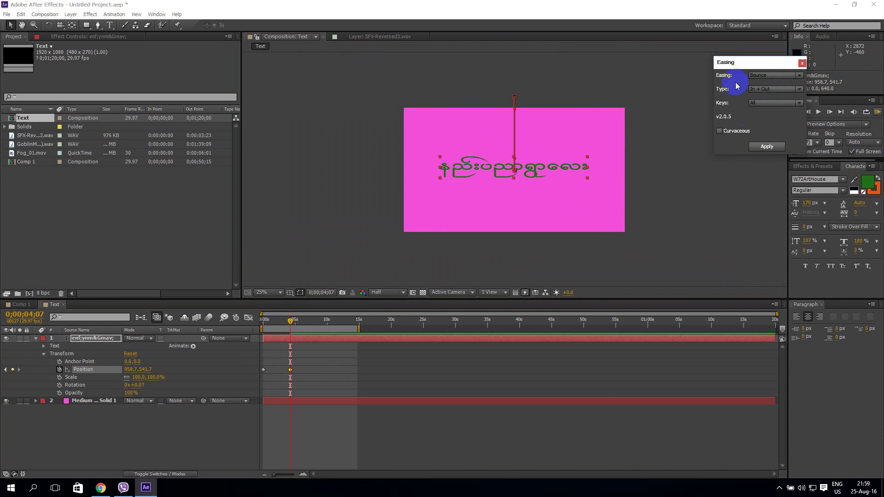
left_click(767, 147)
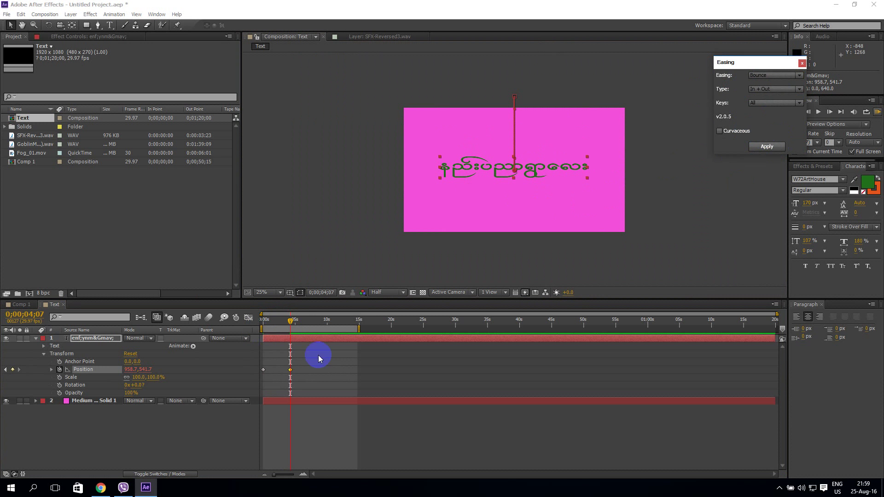
left_click_drag(290, 321, 260, 320)
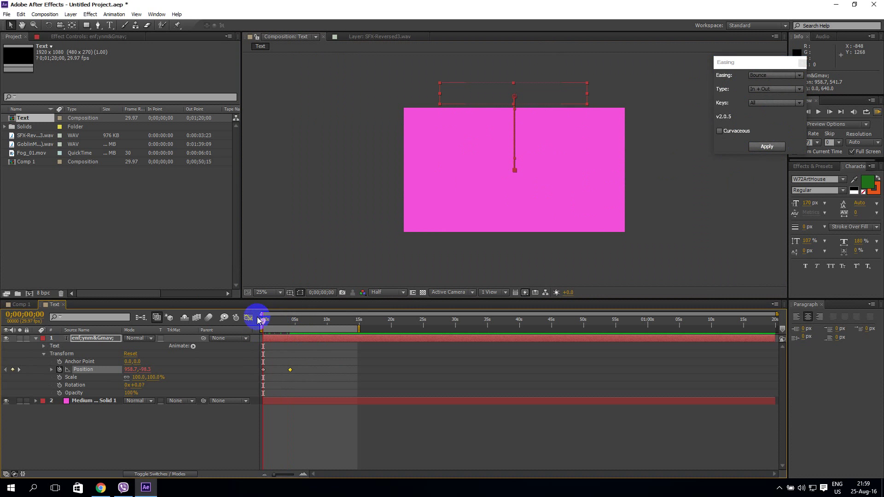
Set viewer magnification to Fit up to 100% and end the work area around 7 seconds
left_click(481, 191)
left_click(281, 294)
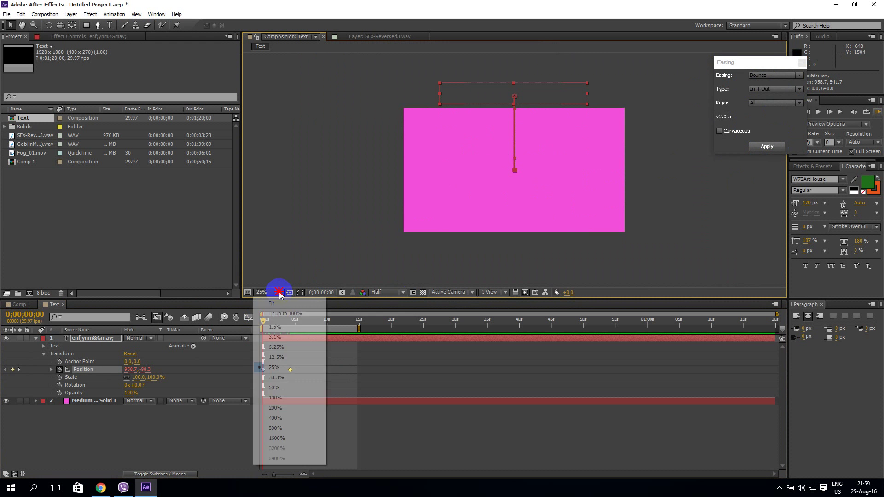
left_click(291, 316)
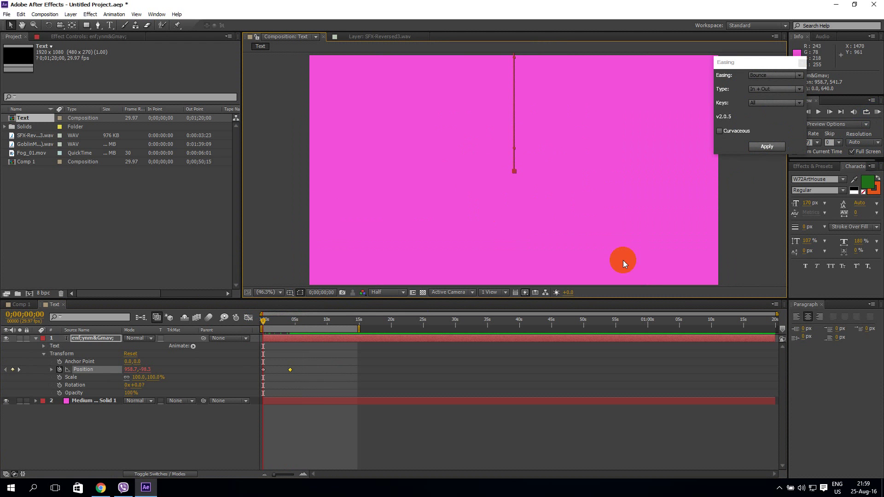
left_click_drag(358, 328, 251, 317)
left_click(264, 322)
Preview the title drop full screen, then scrub to 4;07 where the text sits mid-frame
left_click(878, 111)
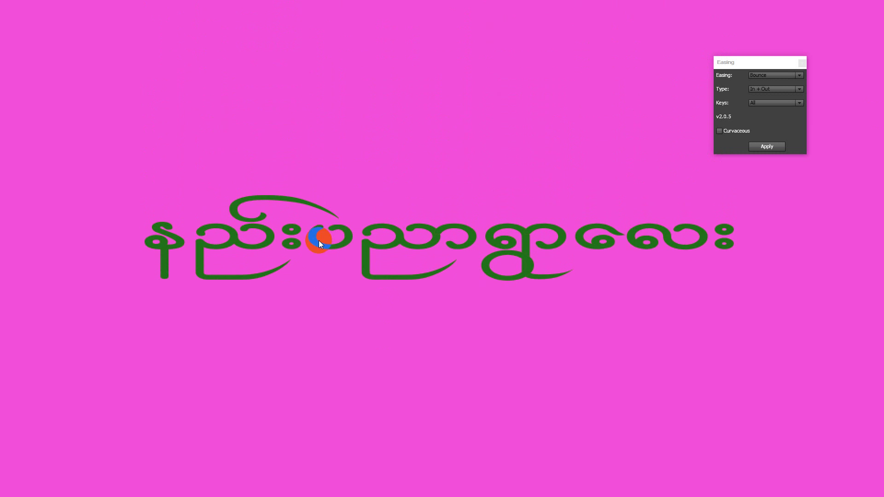
left_click(877, 79)
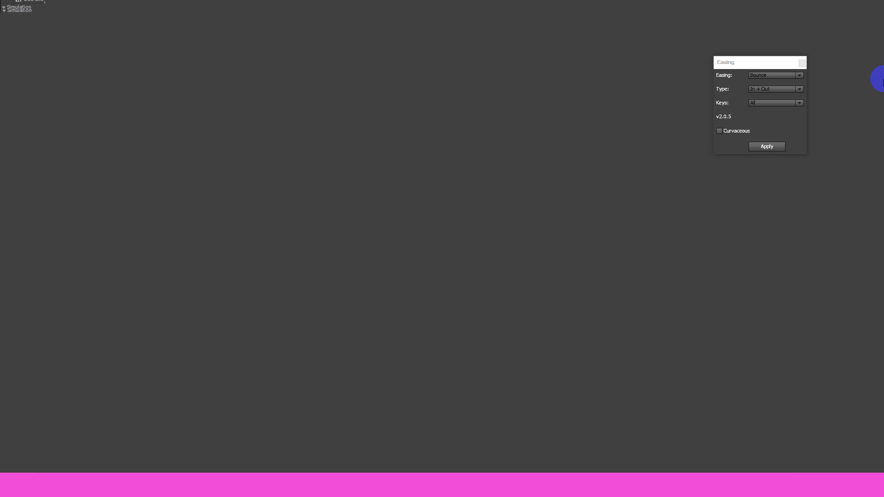
left_click_drag(265, 323, 291, 331)
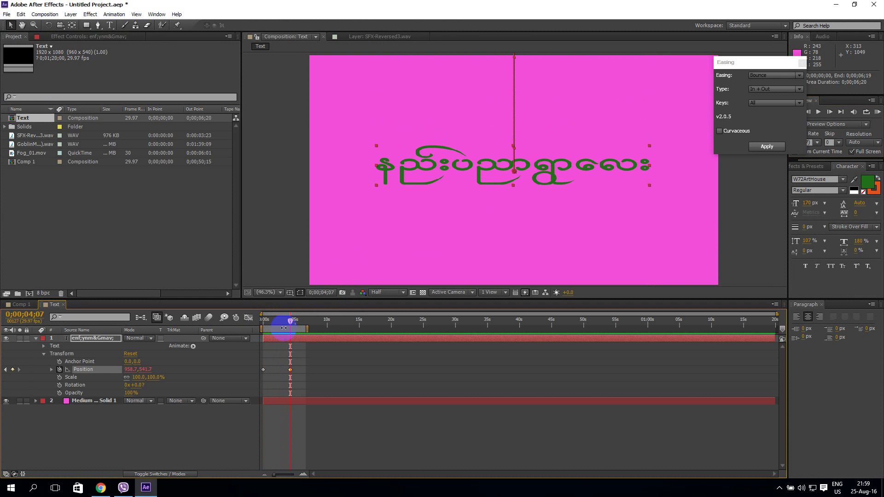
At 0s, change the easing type to In and reapply Bounce to the keyframes
left_click_drag(291, 323, 233, 320)
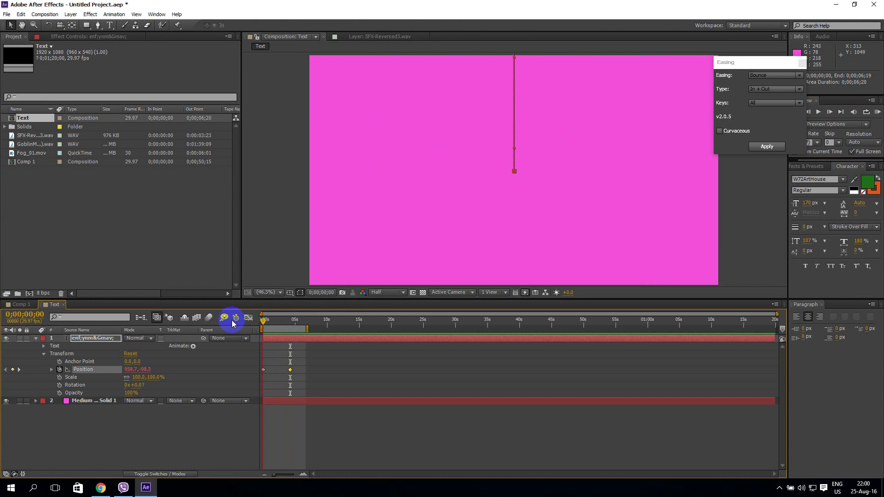
left_click(771, 90)
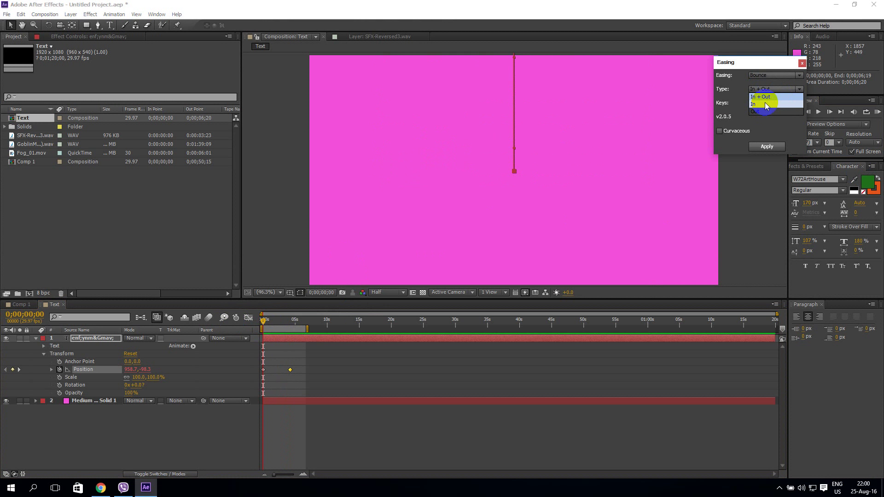
left_click(765, 105)
left_click(766, 147)
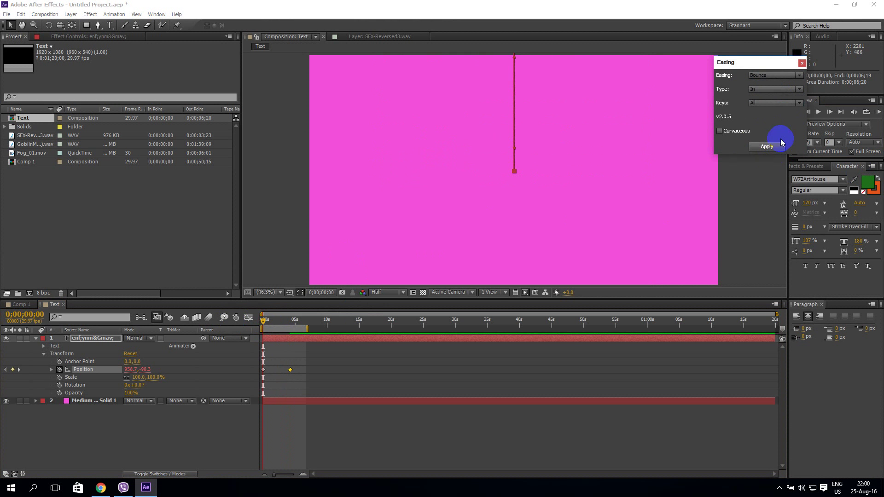
Play a full-screen preview of the eased title drop and end it
left_click(878, 114)
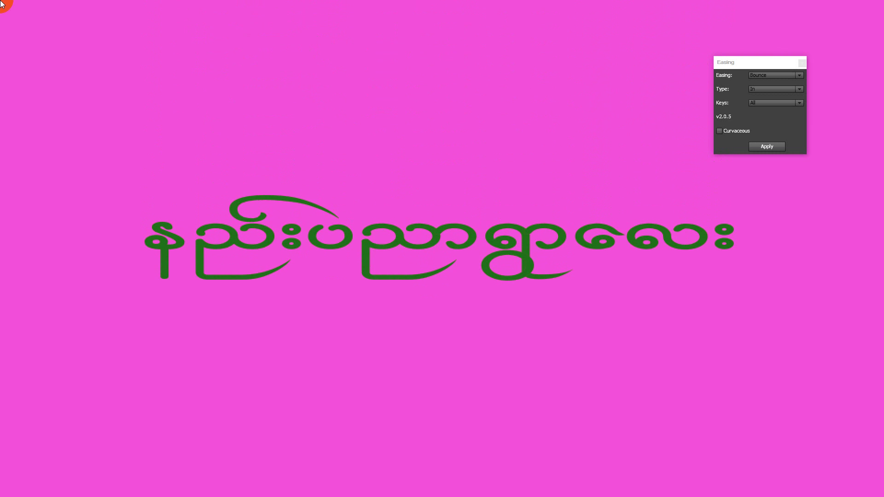
left_click(282, 211)
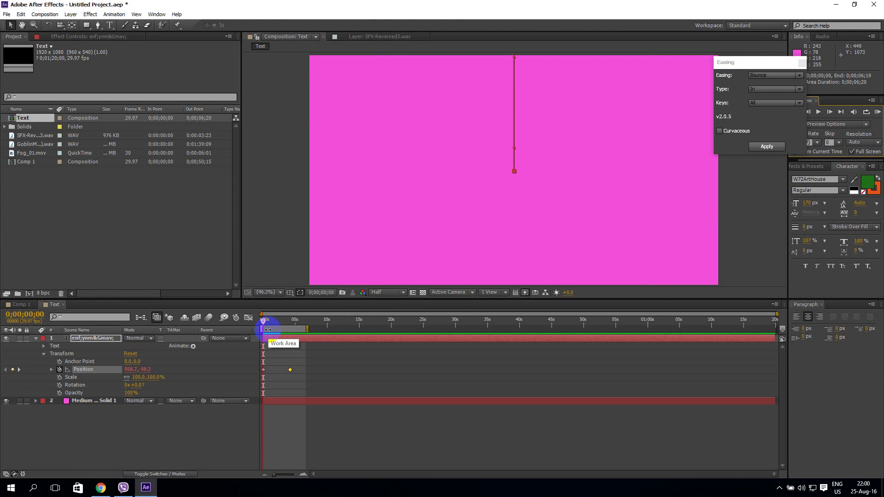
left_click(444, 261)
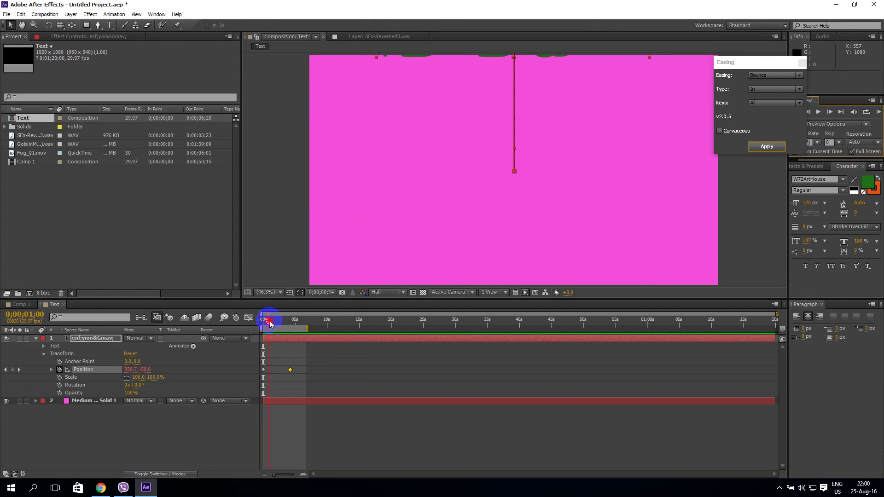
Scrub through the title drop to check the Bounce In Position keyframes
left_click_drag(269, 324, 283, 322)
left_click(290, 369)
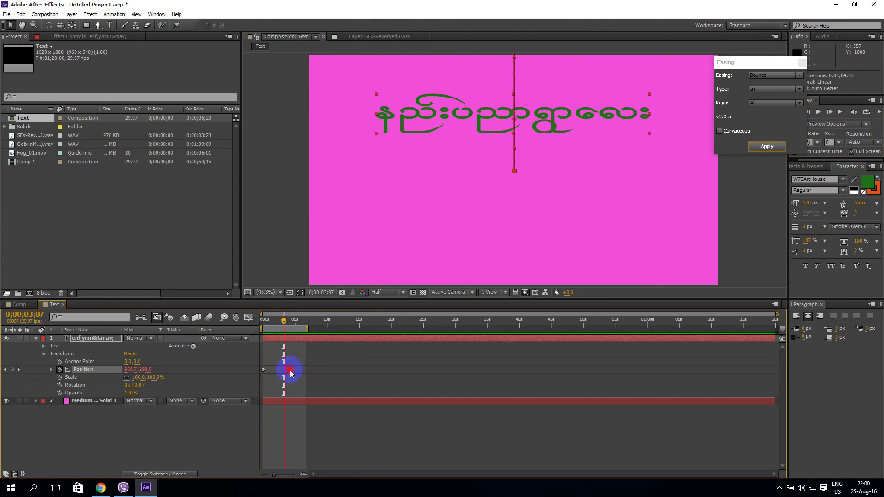
left_click(284, 322)
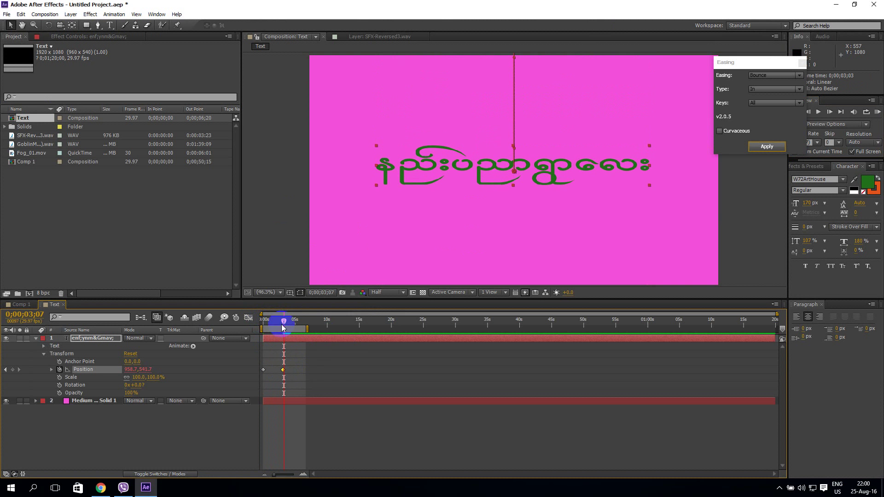
mouse_move(273, 321)
left_mouse_down()
mouse_move(256, 328)
mouse_move(278, 322)
left_mouse_up()
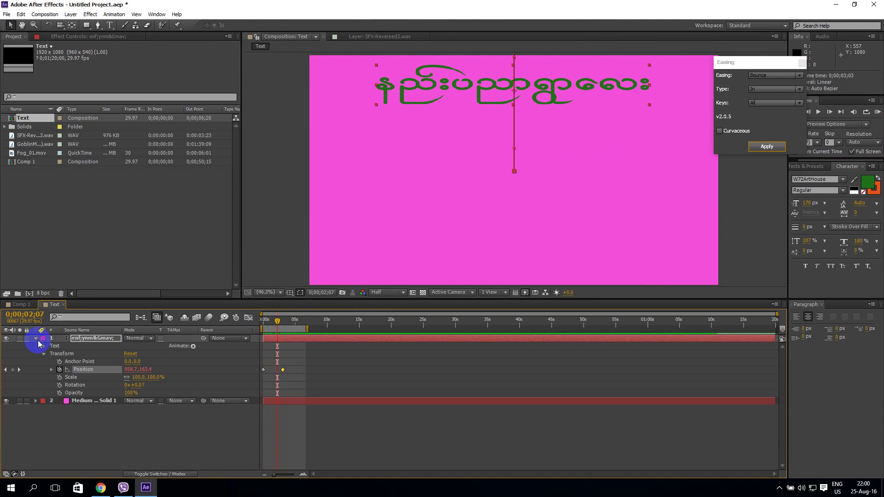
Collapse the text layer's properties and return the playhead to the start
left_click(36, 341)
left_click(127, 419)
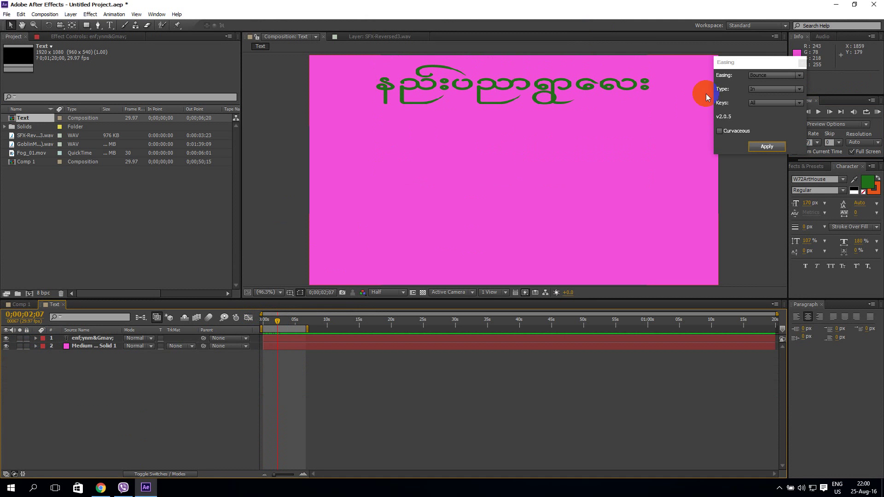
left_click_drag(277, 321, 245, 324)
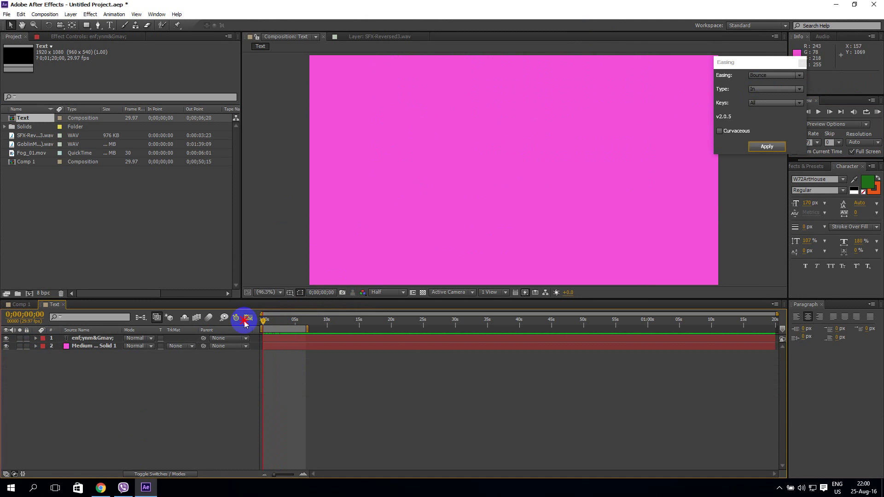
Preview the animation full screen, then move the playhead to 0;00;03;13
left_click(876, 112)
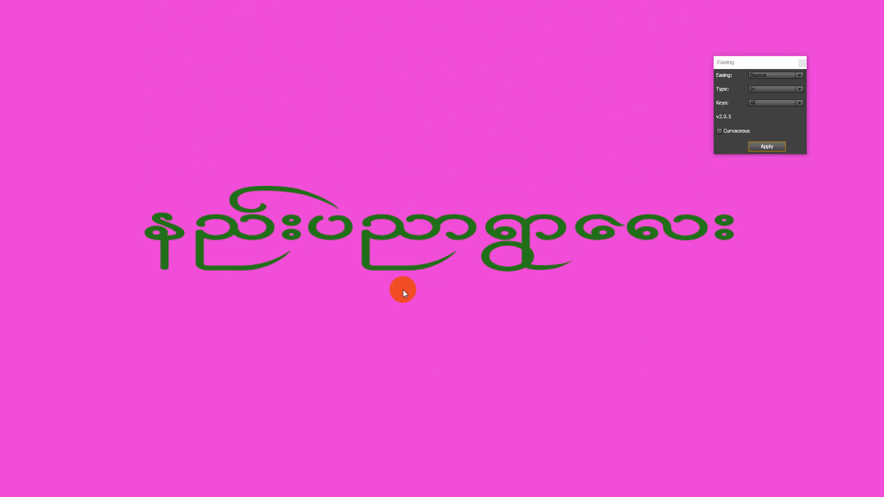
left_click(313, 235)
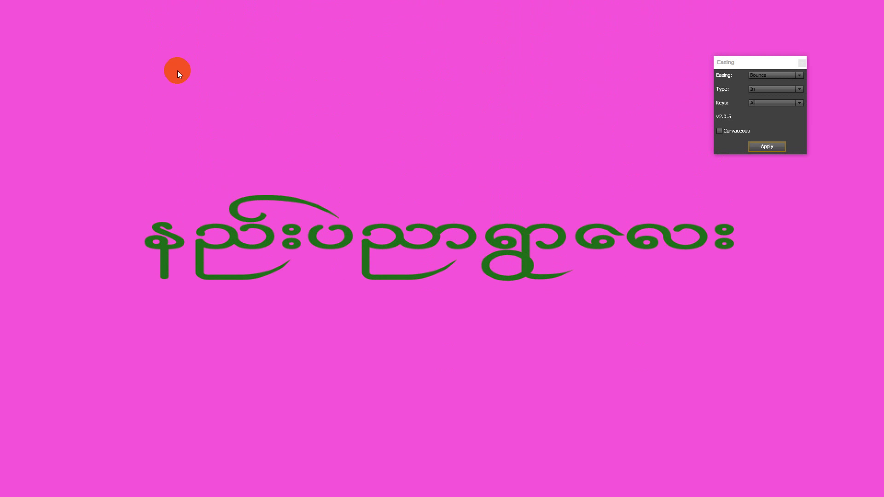
left_click(754, 217)
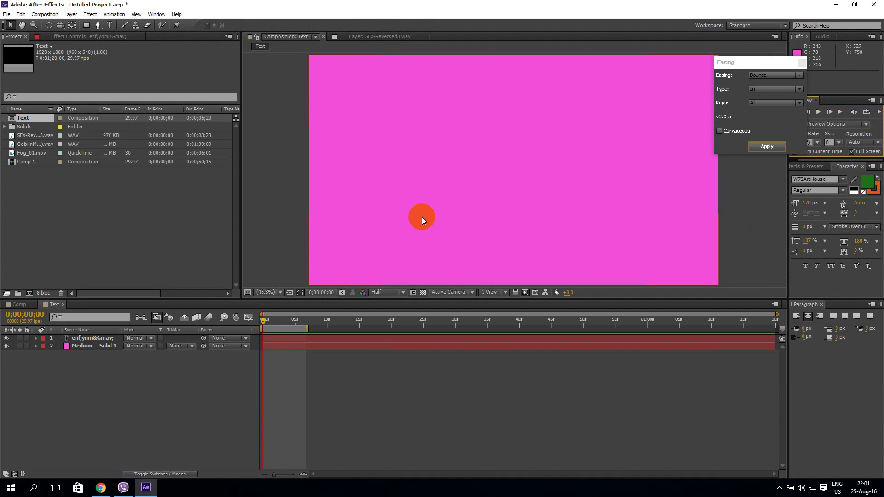
left_click(245, 323)
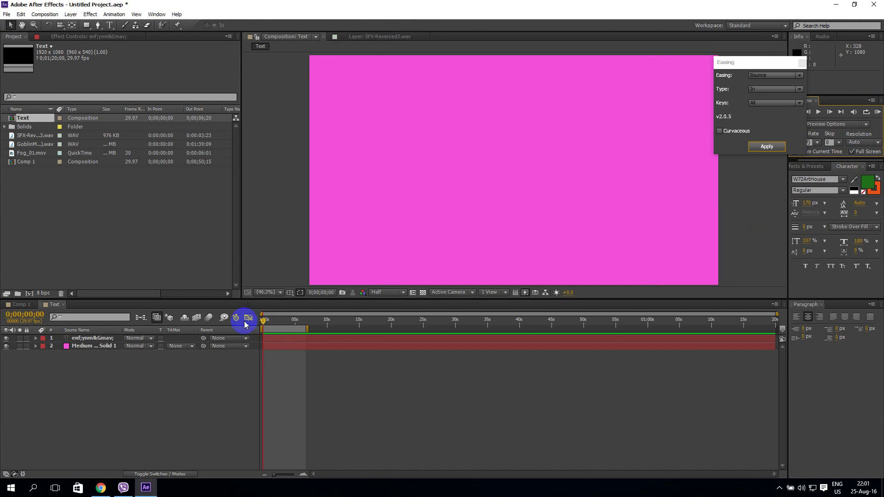
left_click_drag(261, 320, 285, 320)
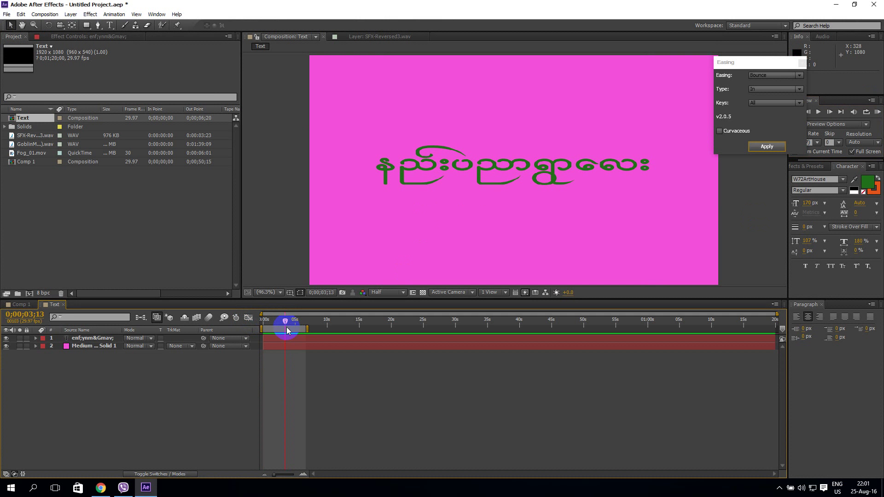
Add a new adjustment layer from Layer > New > Adjustment Layer
left_click(130, 379)
left_click(71, 14)
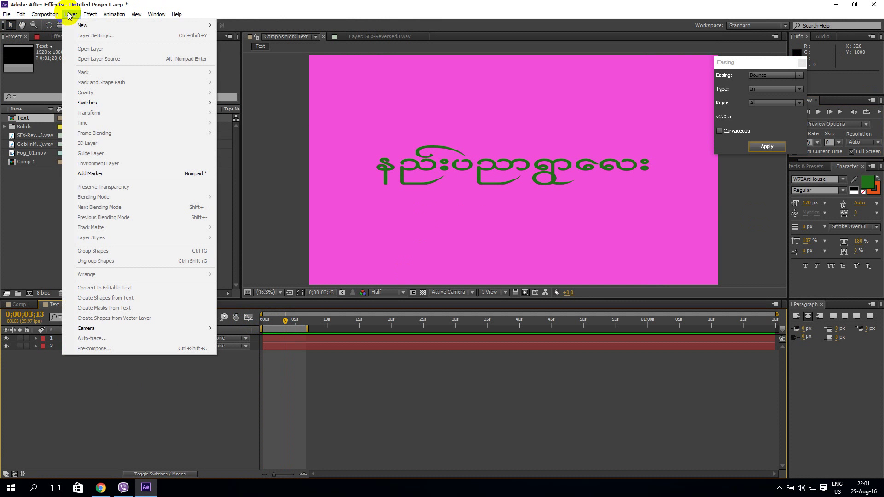
mouse_move(89, 30)
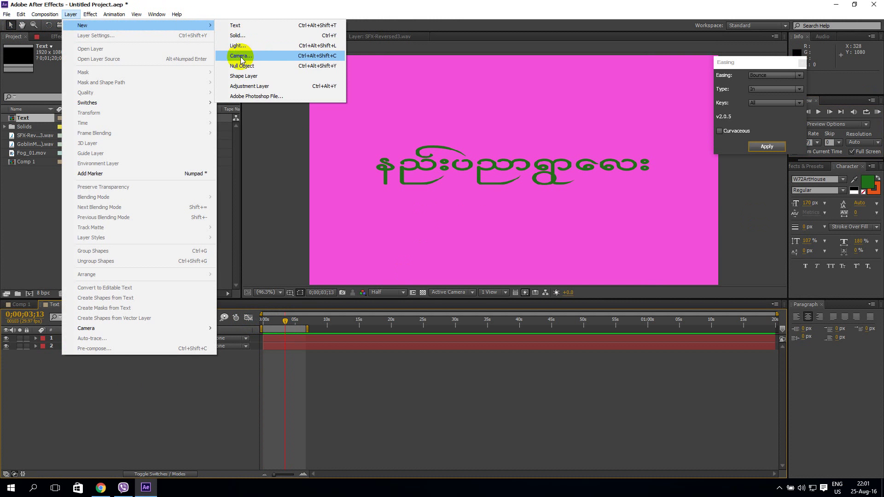
left_click(246, 86)
Apply Video Copilot Optical Flares to Adjustment Layer 4 and open its Options window
left_click(82, 354)
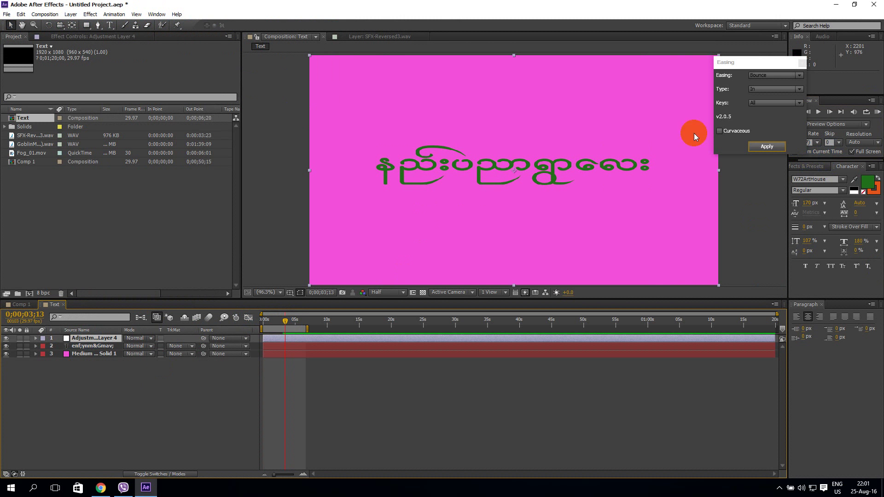
left_click(90, 14)
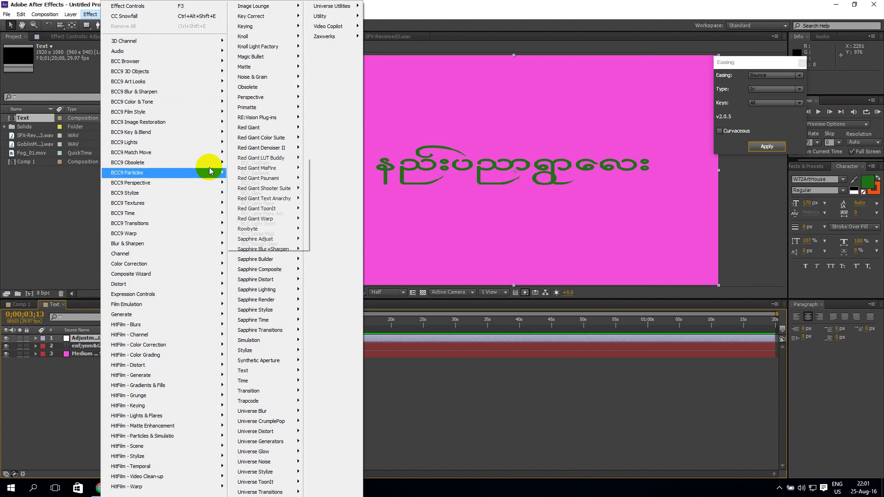
mouse_move(332, 27)
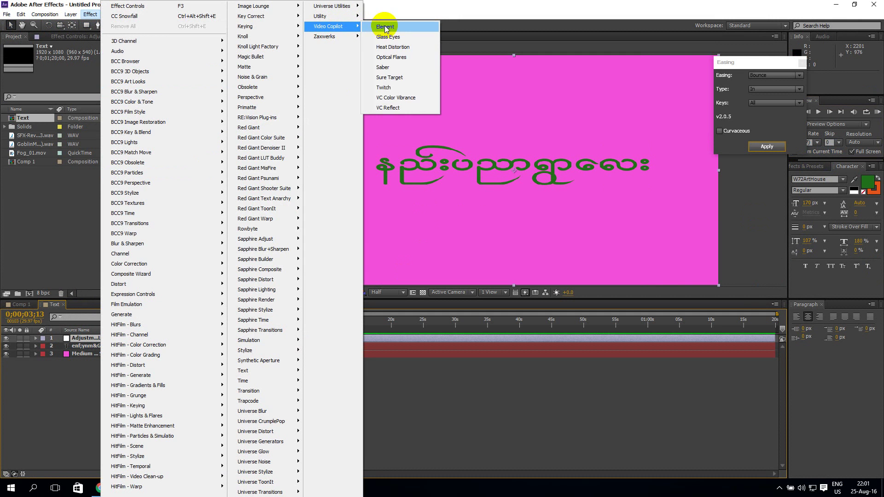
left_click(398, 58)
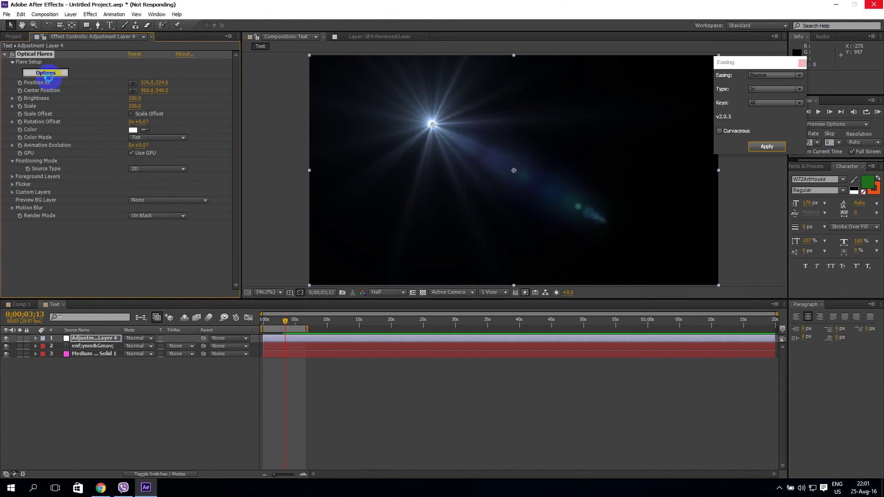
left_click(45, 73)
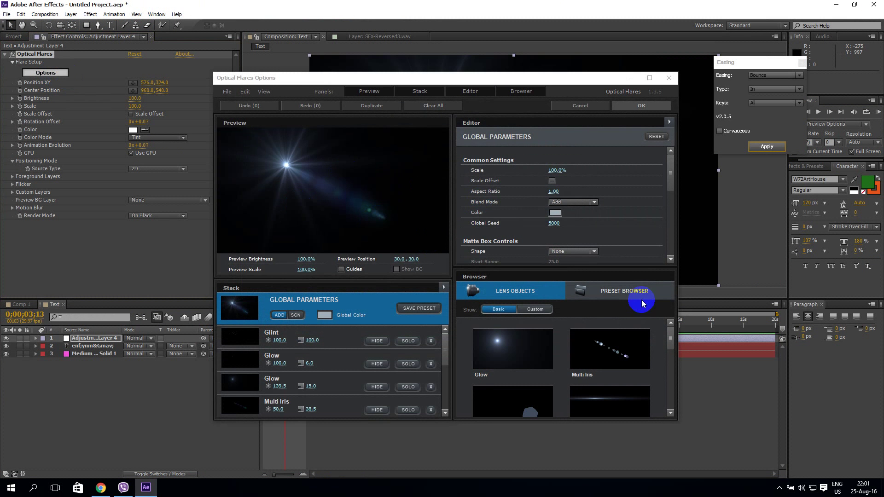
Pick the red club_spotlight preset from Network Presets and confirm with OK
left_click(629, 295)
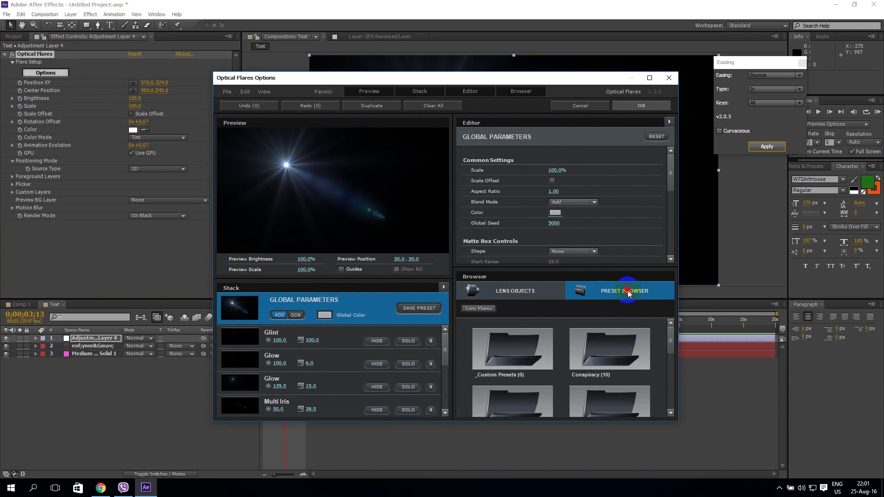
left_click_drag(671, 341, 670, 368)
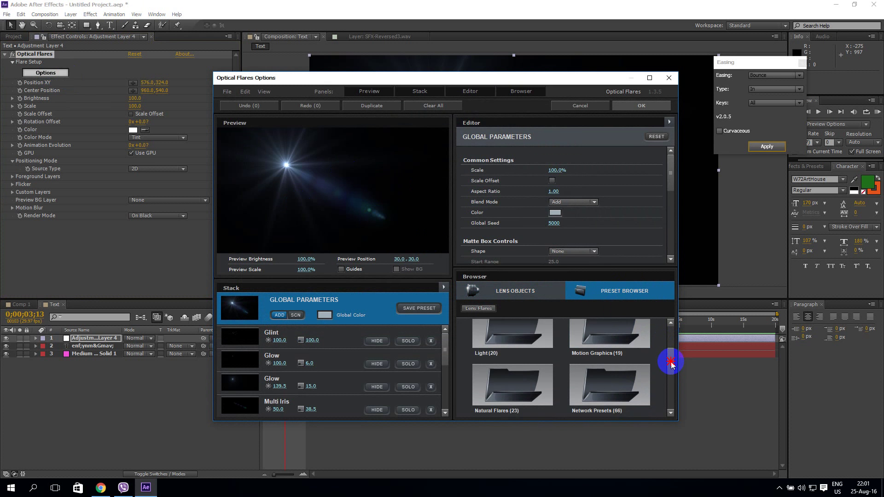
left_click(611, 386)
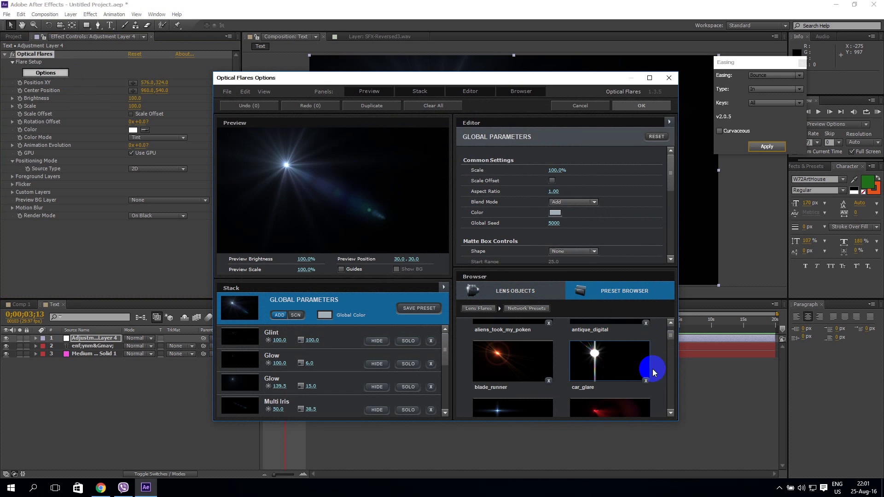
left_click_drag(669, 345, 670, 345)
left_click(644, 328)
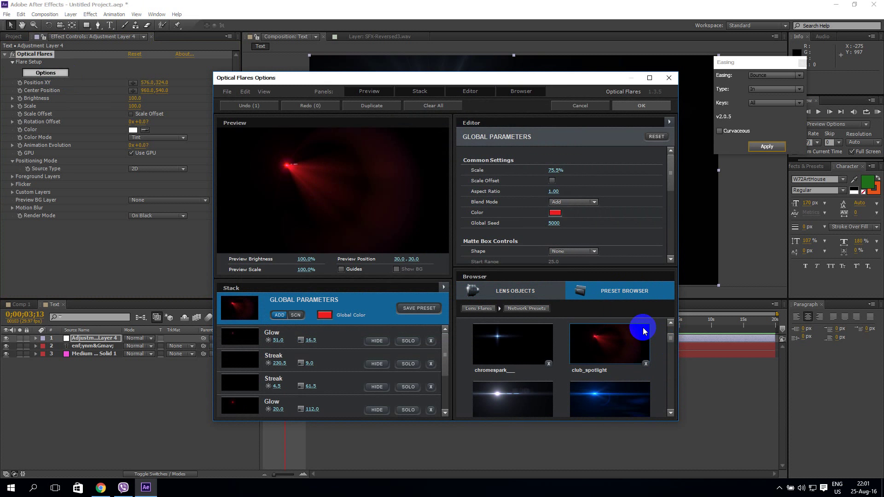
left_click(639, 105)
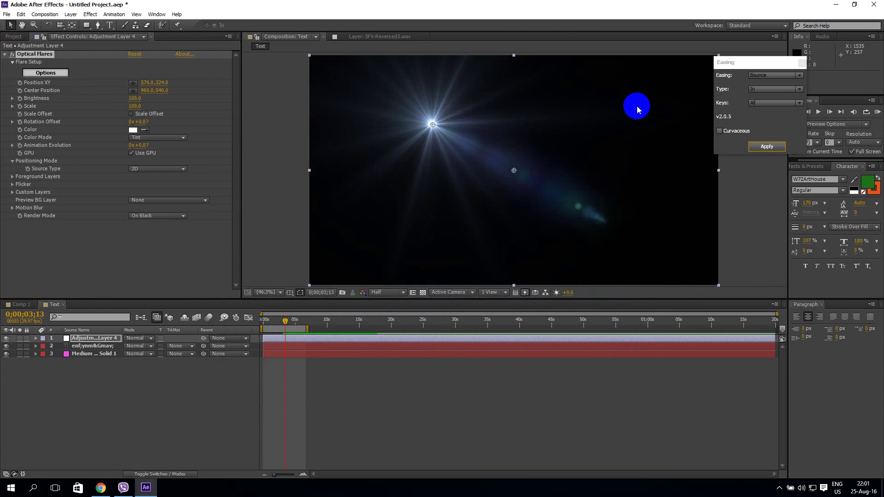
Set the Optical Flares Render Mode to Over Original, undoing an accidental layer move
left_click(148, 215)
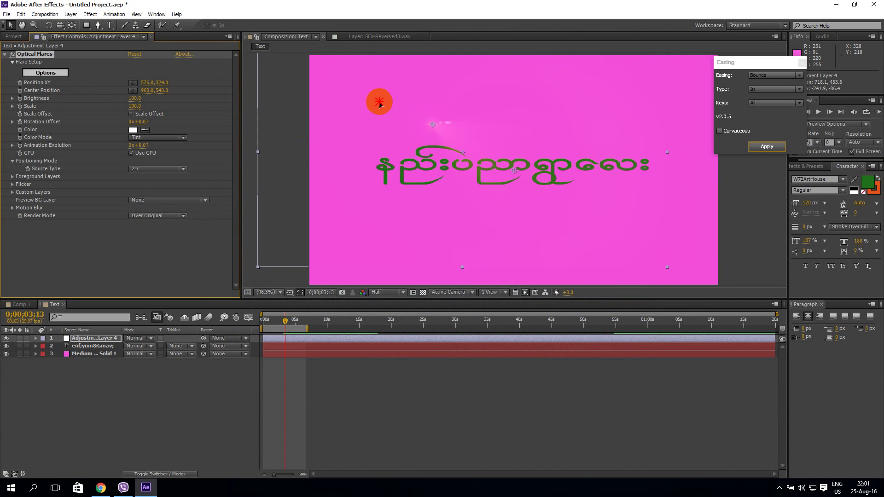
left_click_drag(439, 159, 420, 206)
key("ctrl+z")
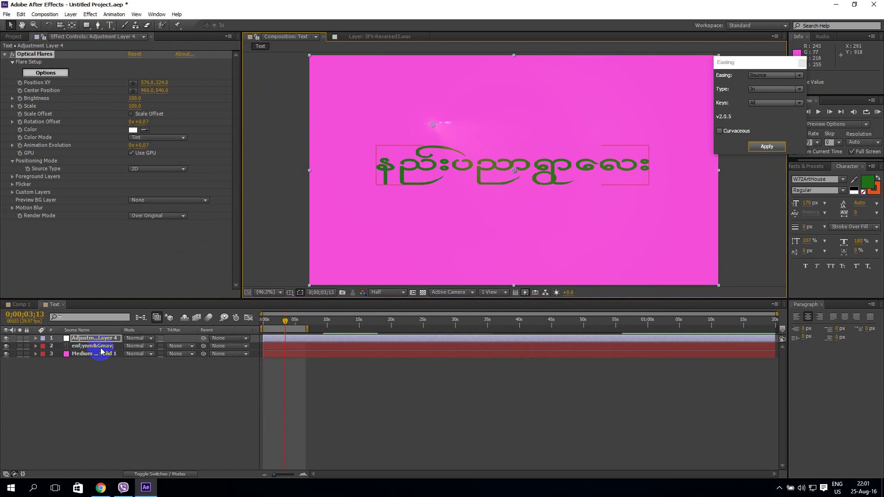
Drag the flare's Position XY handle up-left to about 336.2, 211.7
left_click(100, 338)
left_click(449, 147)
left_click(421, 156)
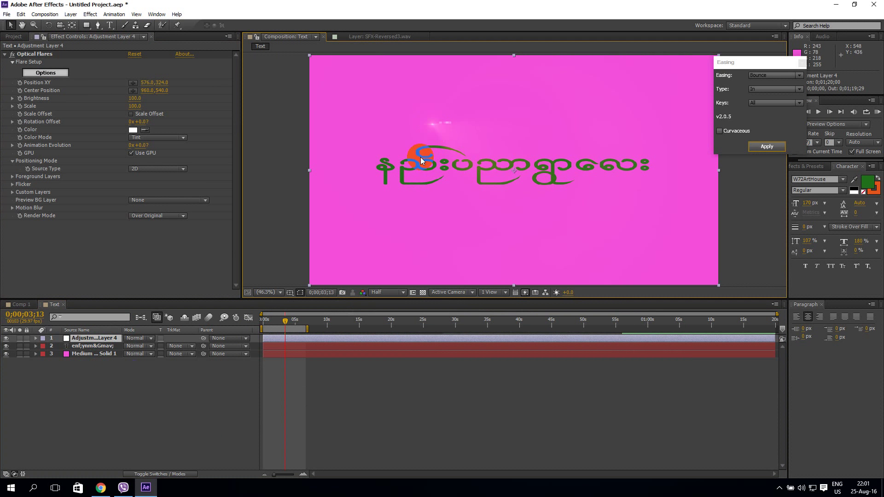
left_click(39, 74)
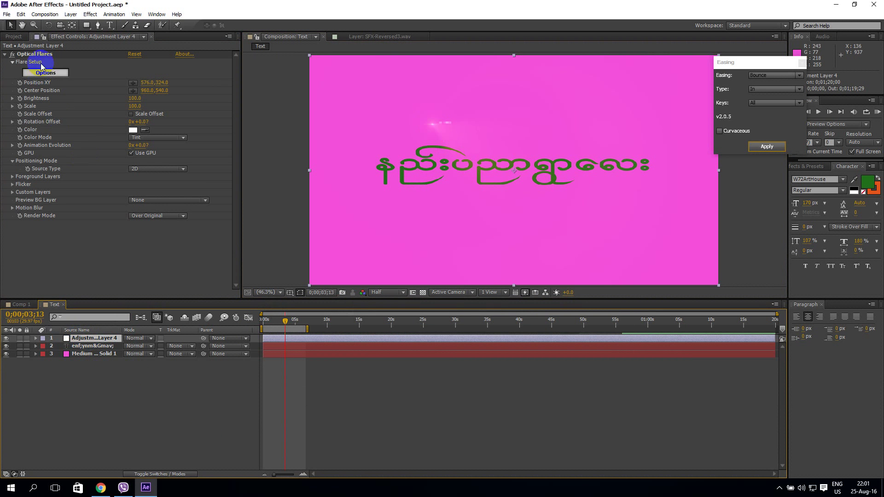
left_click(35, 55)
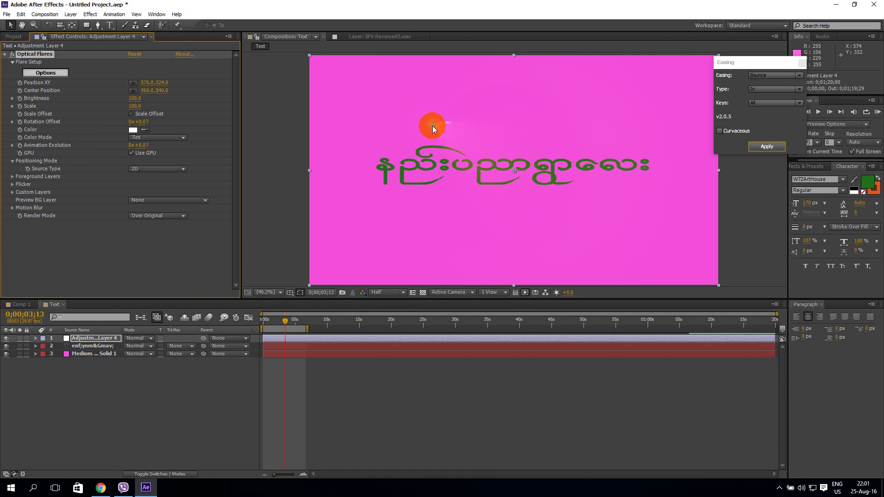
mouse_move(432, 125)
left_mouse_down()
mouse_move(378, 108)
mouse_move(381, 101)
left_mouse_up()
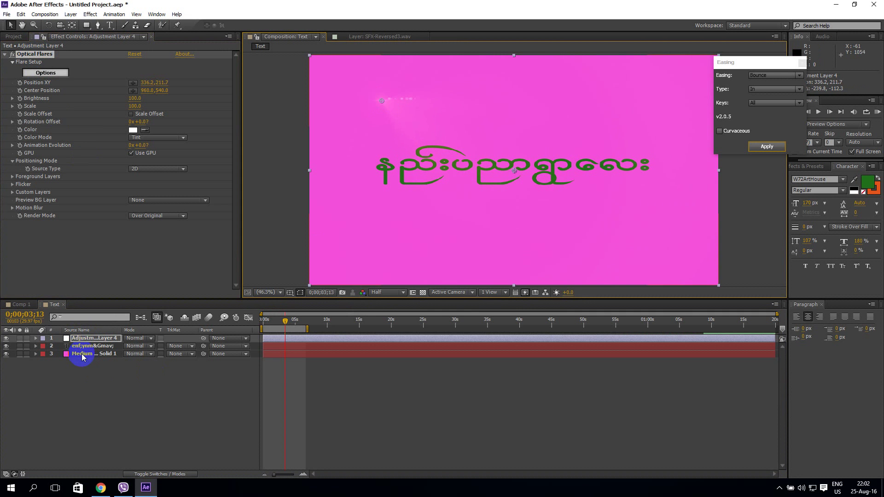
Delete the magenta solid layer from the Text composition
left_click(81, 354)
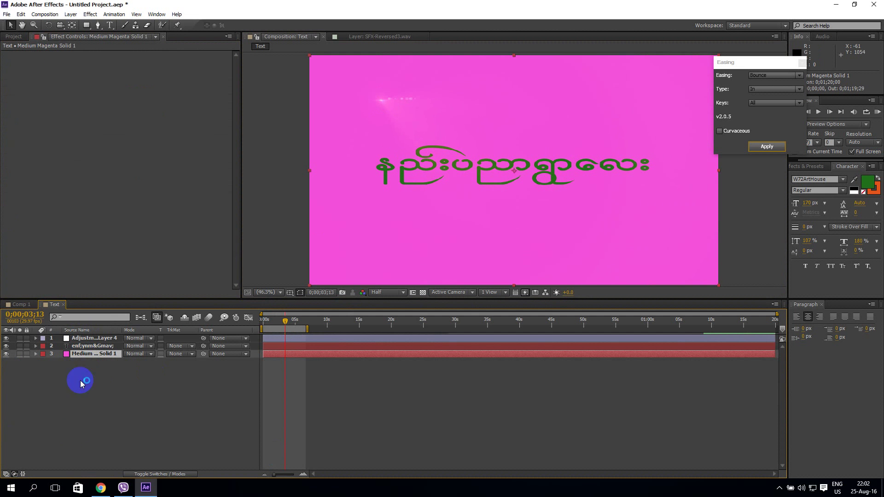
left_click(89, 354)
left_click(63, 354)
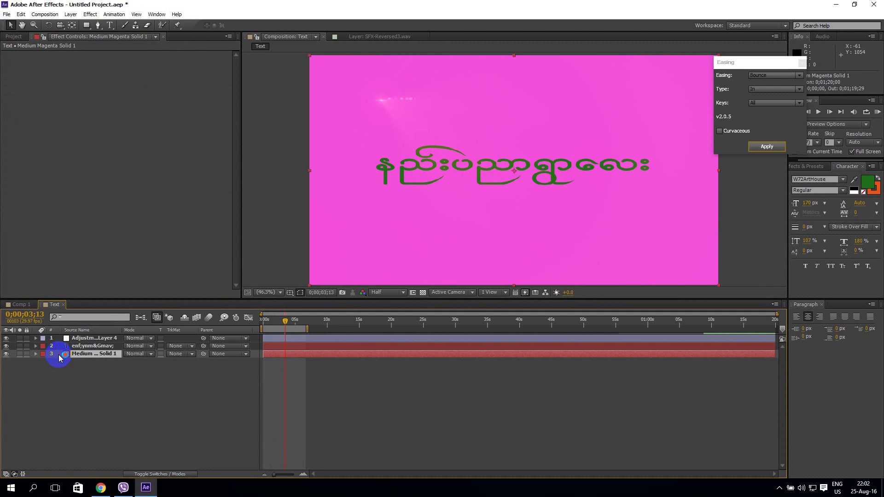
double_click(65, 356)
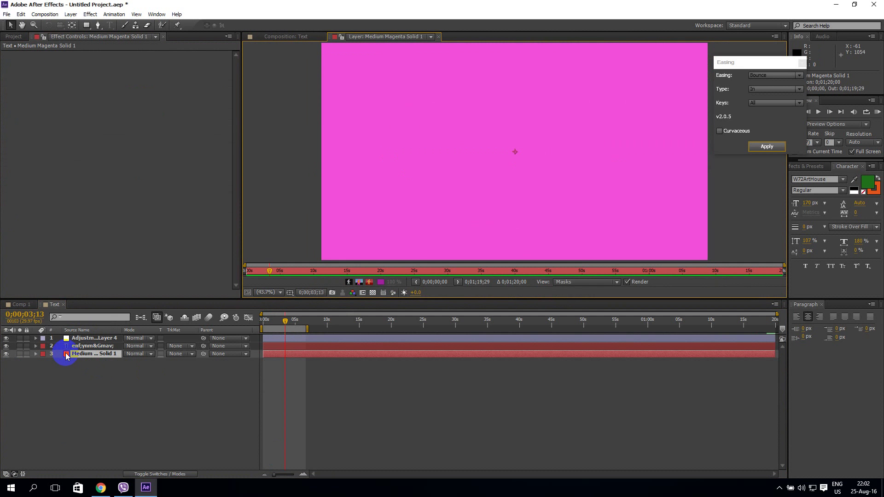
left_click(286, 37)
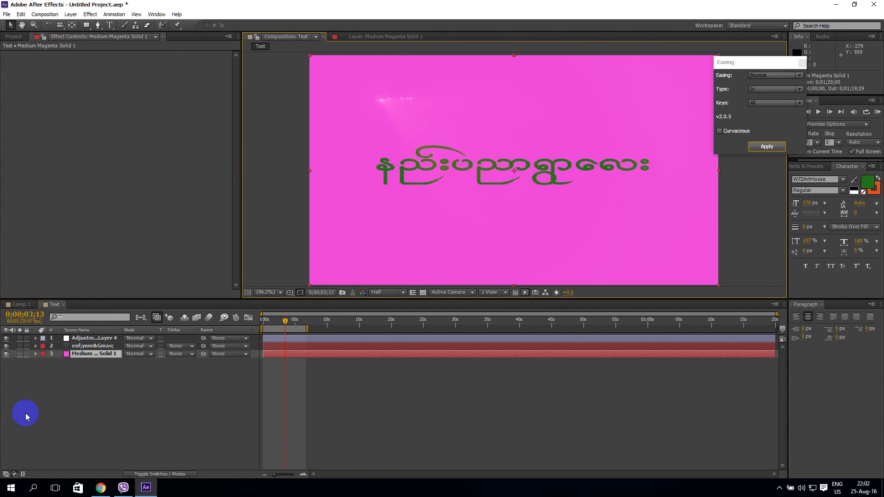
left_click(85, 353)
key("Delete")
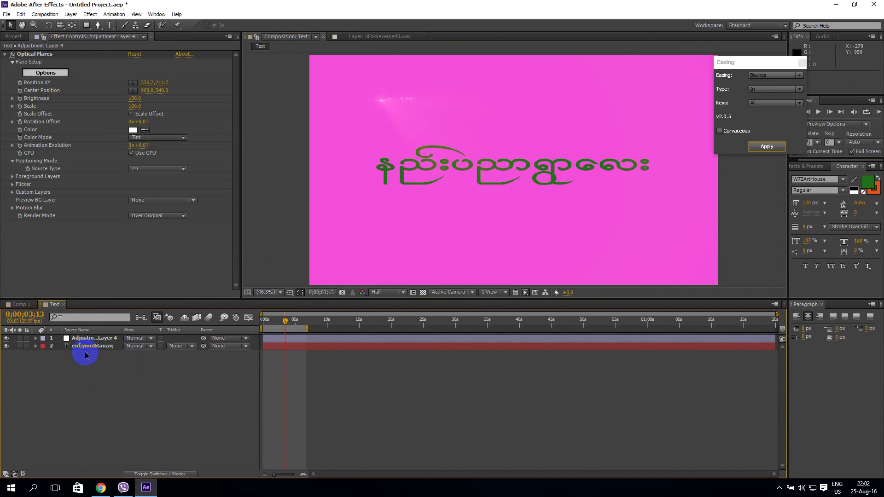
Create a black solid, Black Solid 1, and move it to the bottom of the stack
right_click(85, 381)
mouse_move(186, 286)
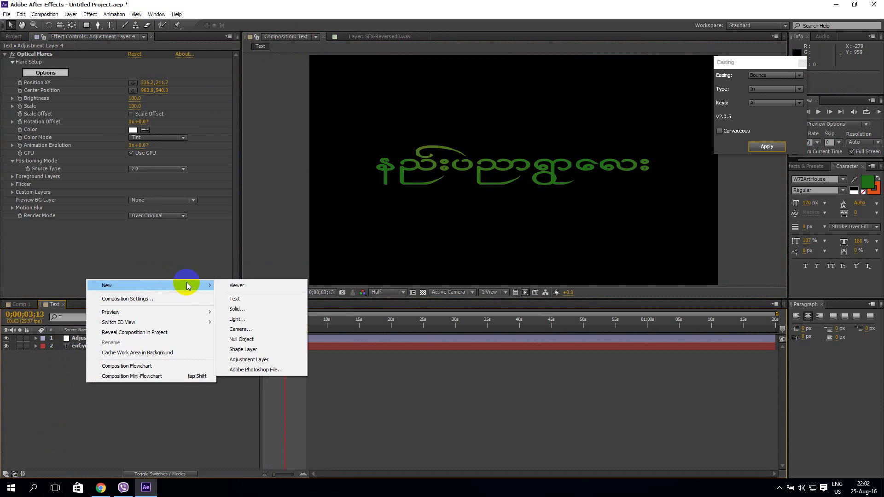
left_click(237, 309)
left_click(436, 299)
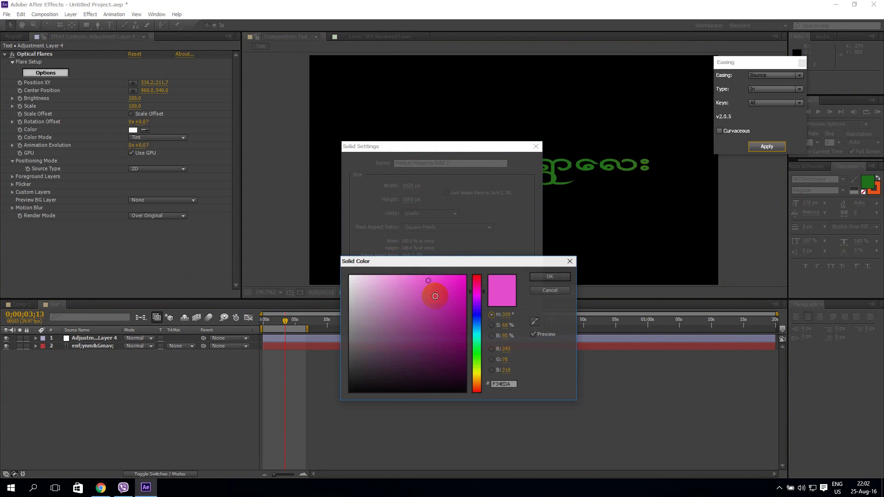
left_click_drag(445, 355, 444, 392)
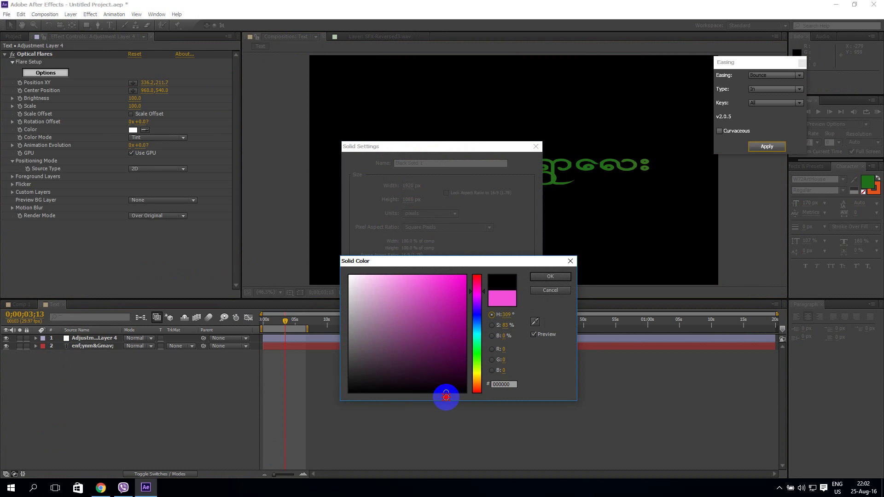
left_click(559, 277)
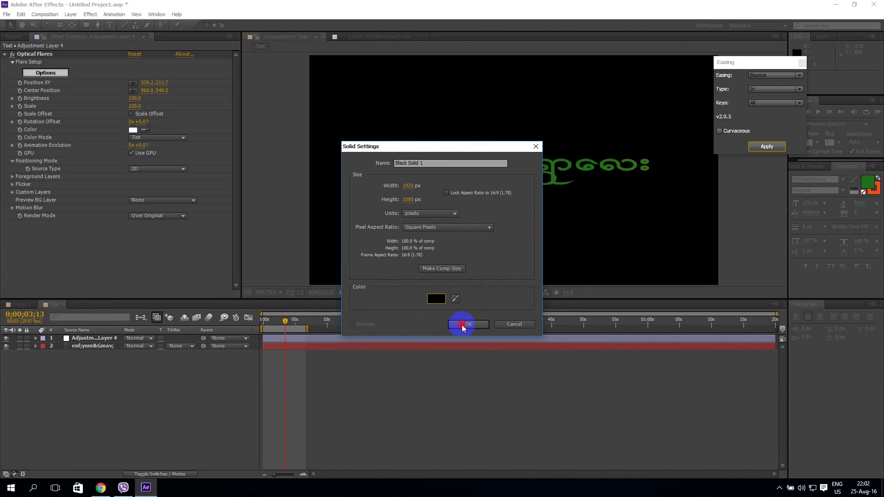
left_click(462, 324)
left_click_drag(90, 338, 90, 380)
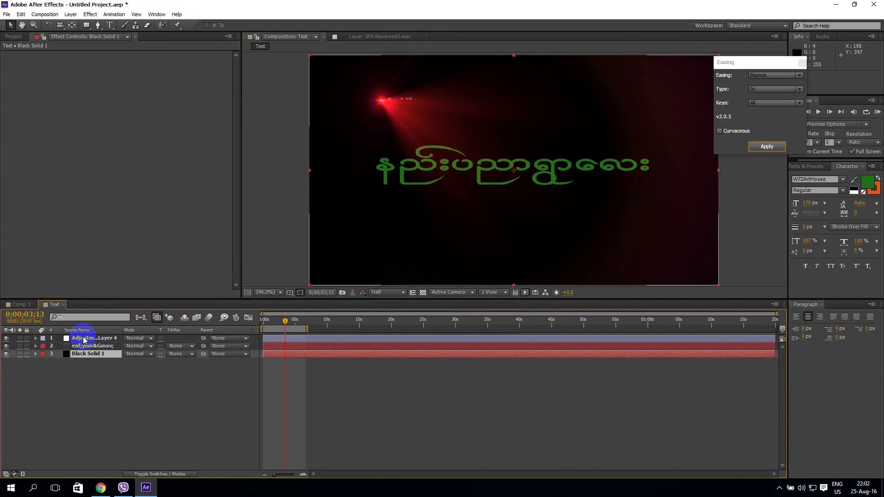
left_click(87, 338)
Move the flare toward the top left and set a Position keyframe on the adjustment layer
left_click(27, 57)
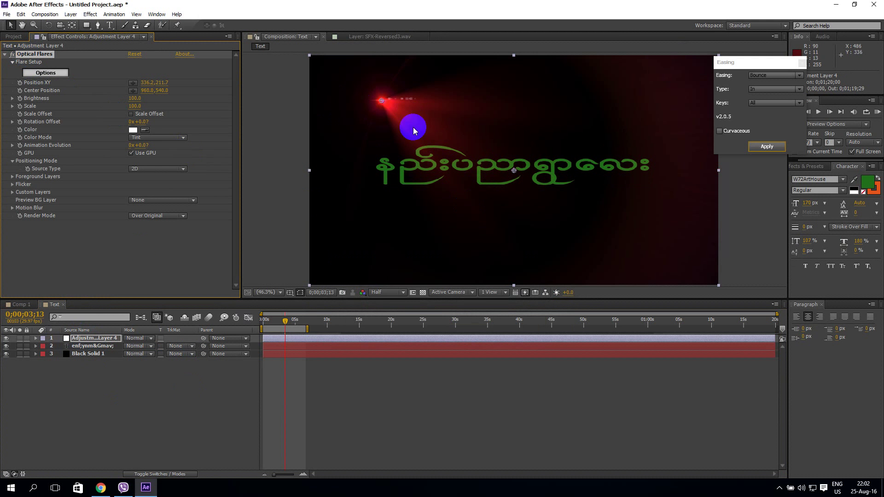
mouse_move(381, 100)
left_mouse_down()
mouse_move(346, 88)
mouse_move(317, 91)
left_mouse_up()
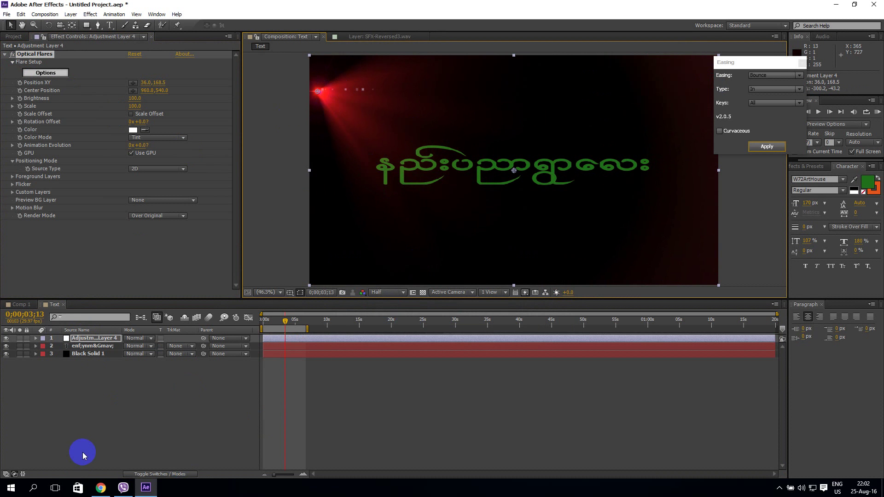
left_click(88, 339)
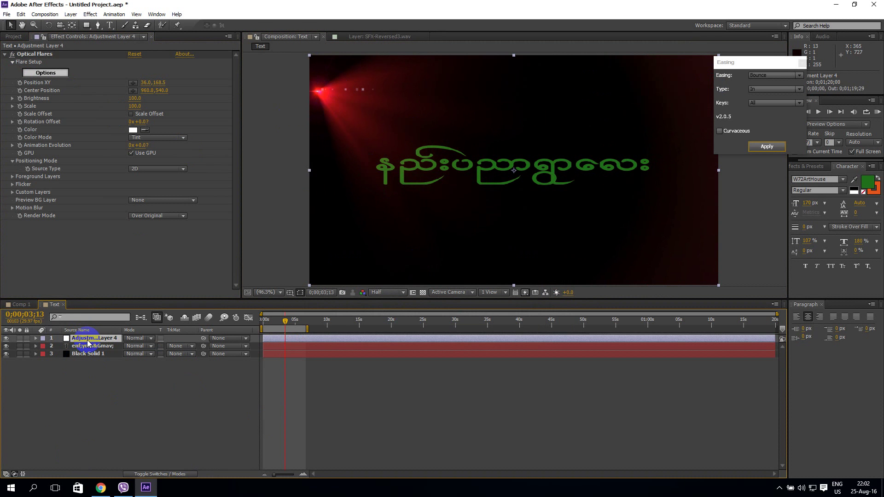
key("p")
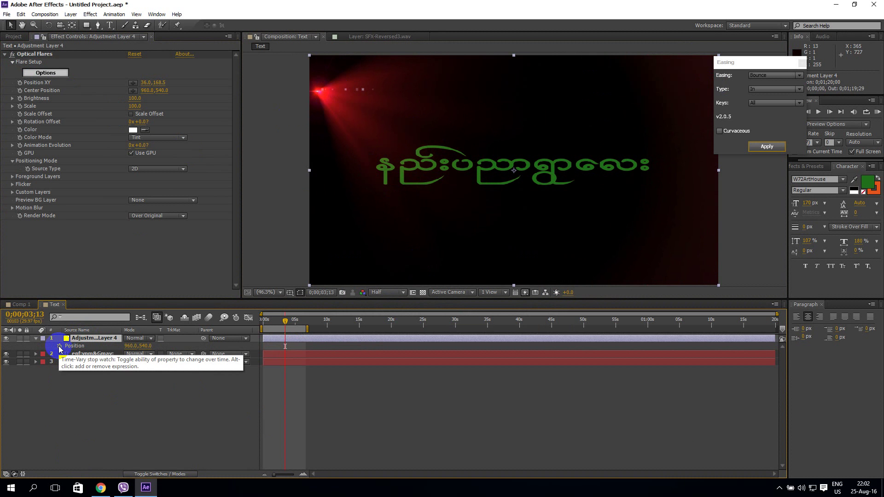
left_click(58, 345)
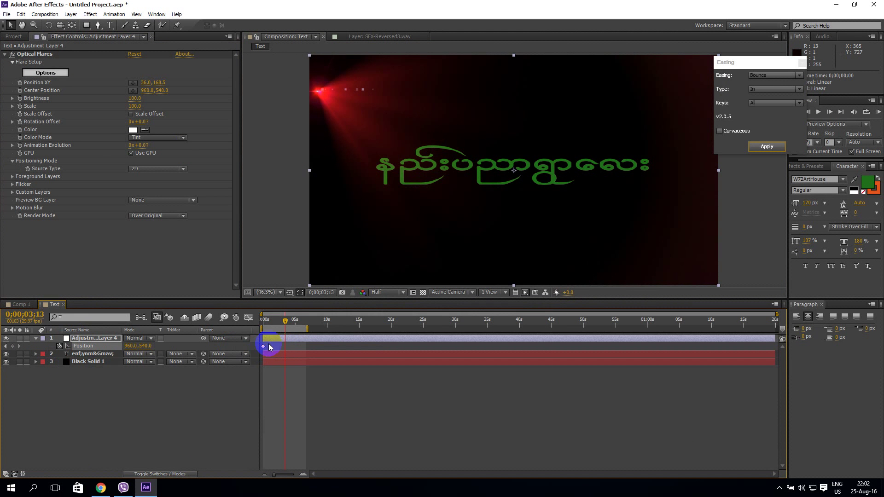
At 0;00;04;14, drag the flare across to the top right, about 1794.2, 175.0
left_click_drag(286, 321, 260, 322)
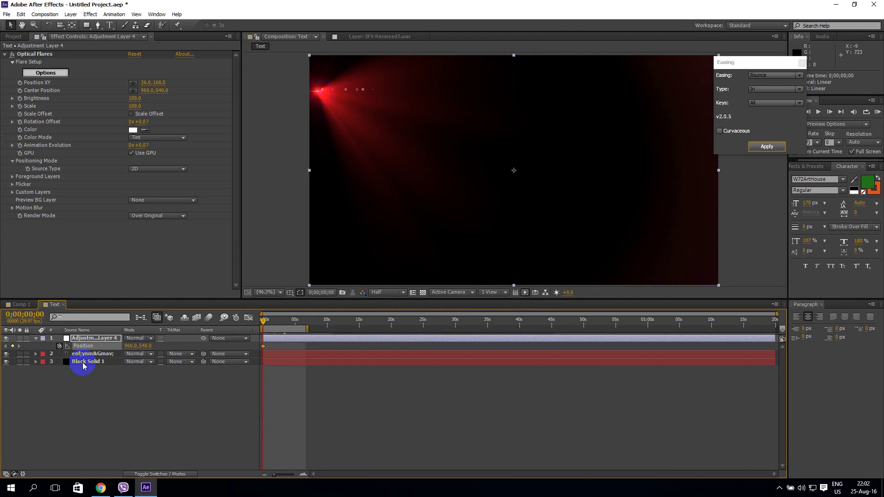
left_click(29, 54)
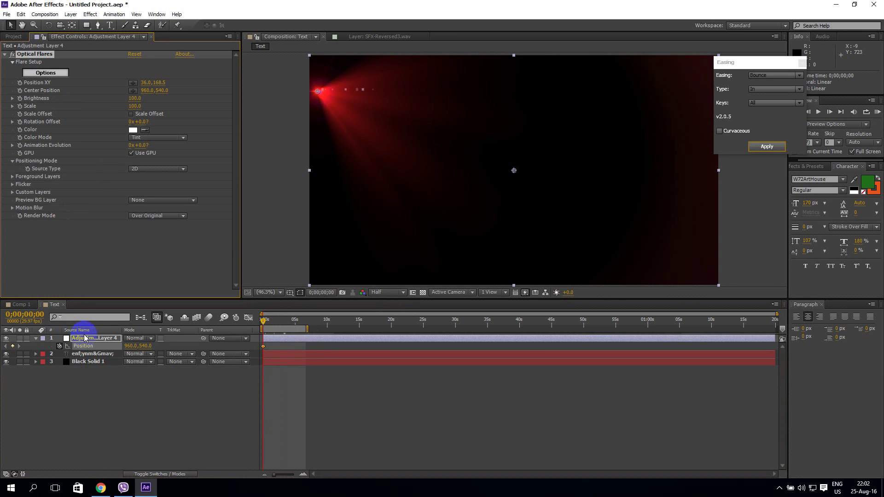
left_click(258, 318)
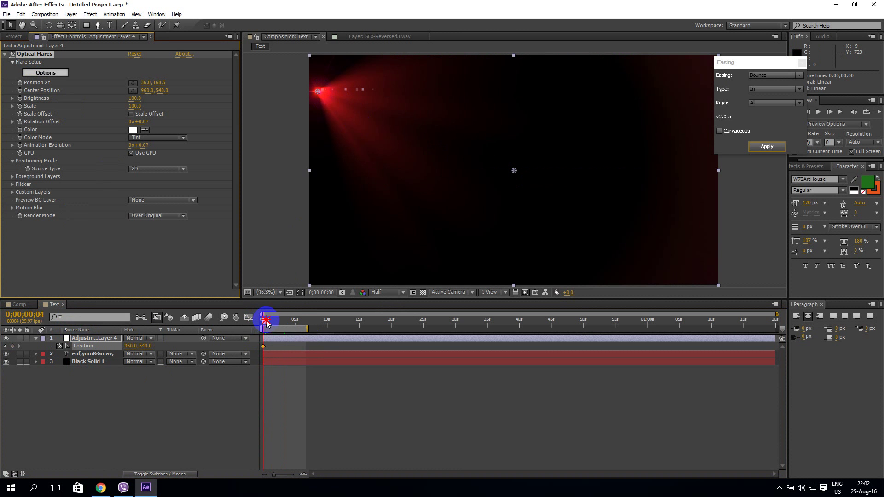
left_click_drag(266, 324, 295, 323)
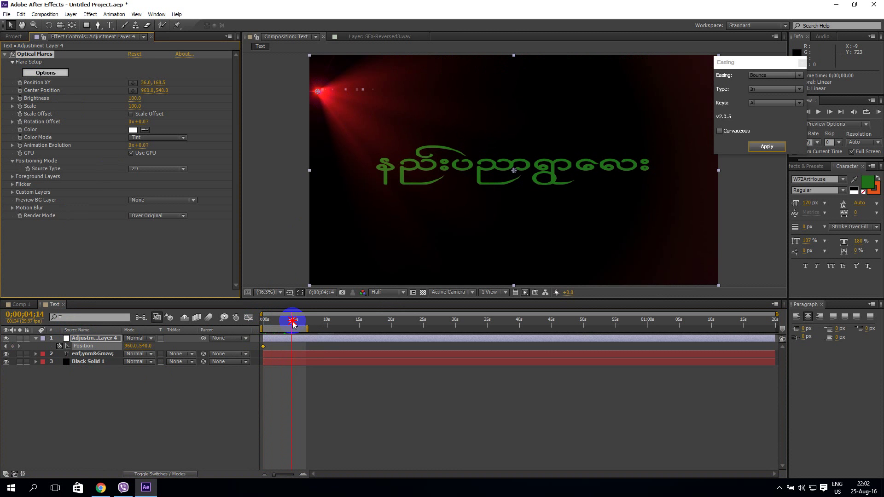
mouse_move(317, 91)
left_mouse_down()
mouse_move(414, 85)
mouse_move(691, 98)
left_mouse_up()
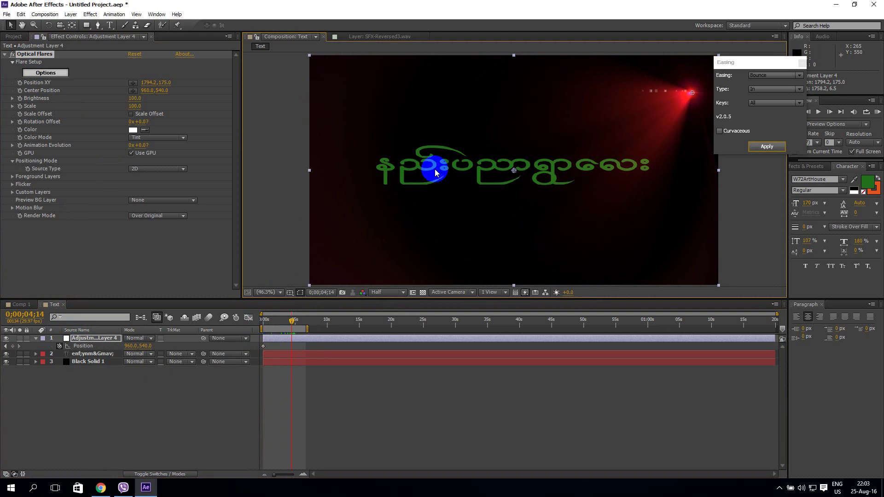
Select the adjustment layer and edit its Position keyframe value
left_click(289, 395)
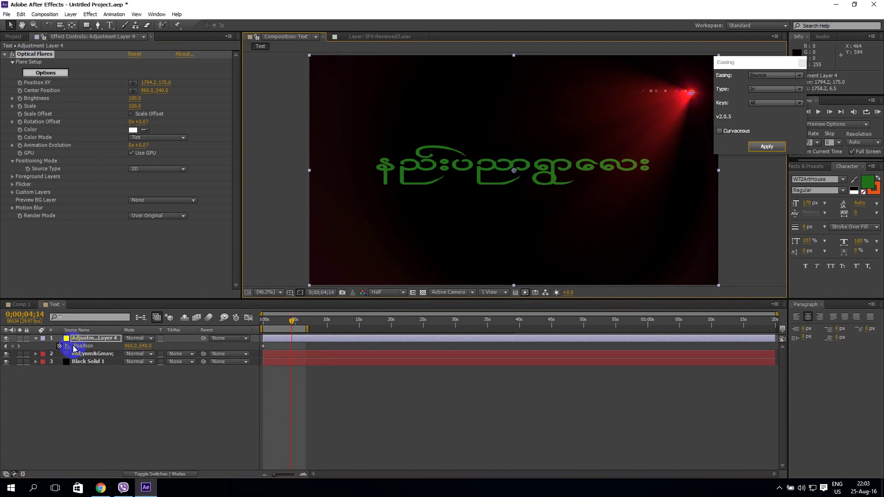
left_click(87, 340)
left_click(41, 339)
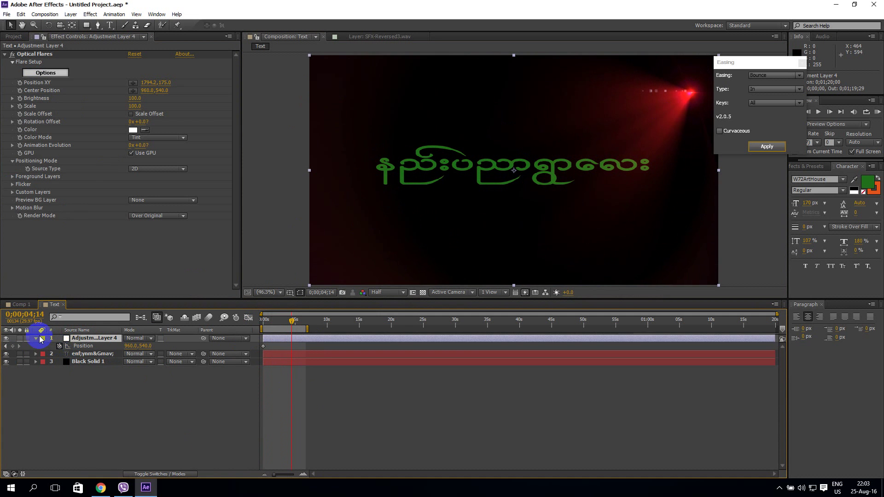
left_click(138, 347)
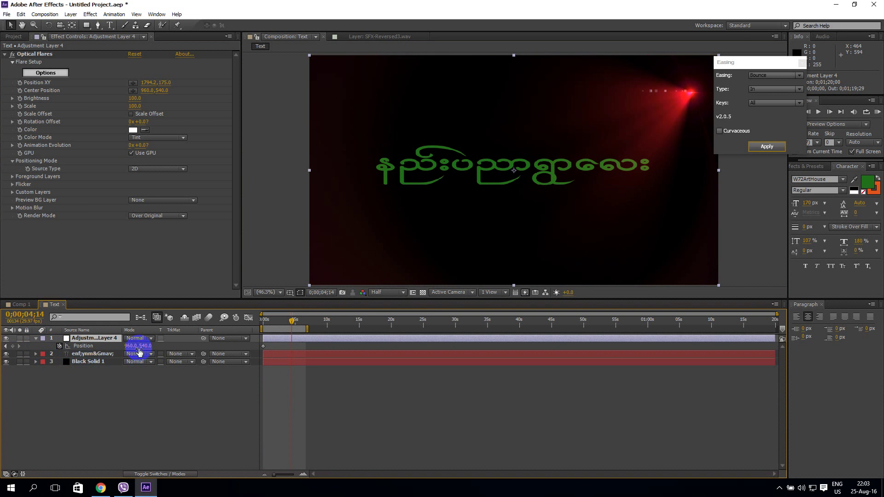
left_click(15, 353)
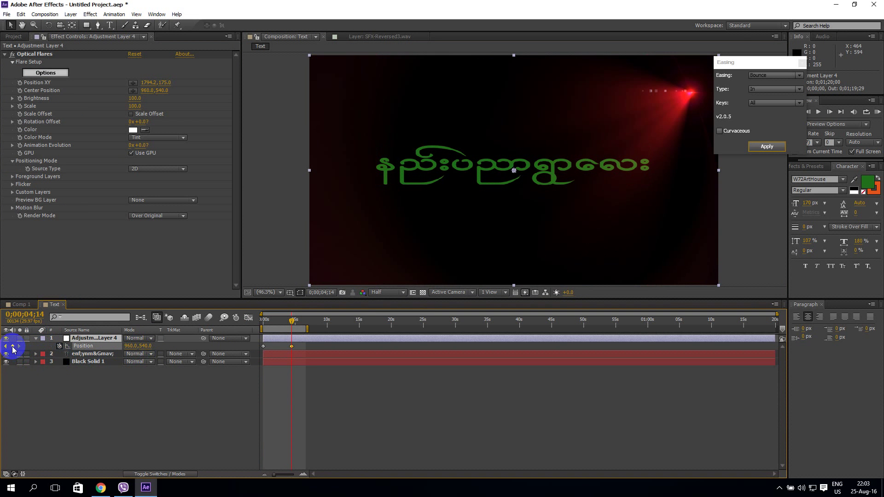
Scrub the first seconds to preview the text drop, then undo the last keyframe change
left_click(292, 322)
left_click_drag(283, 325, 289, 324)
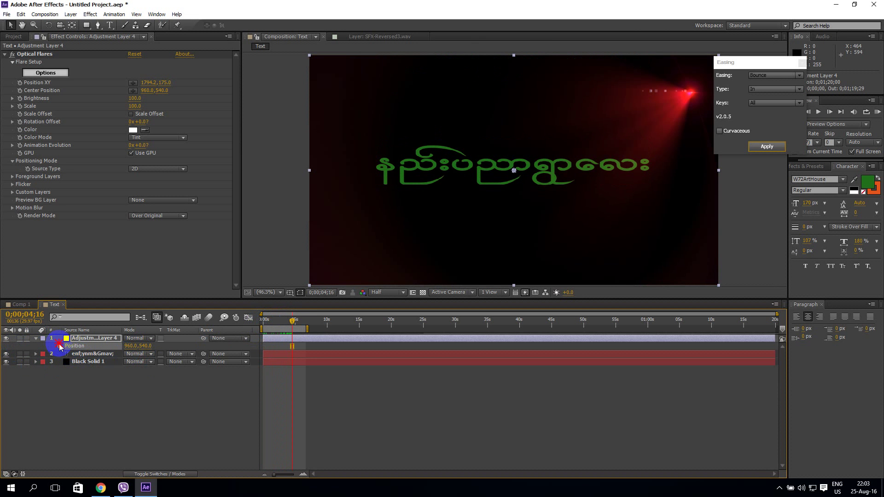
left_click_drag(294, 324, 259, 325)
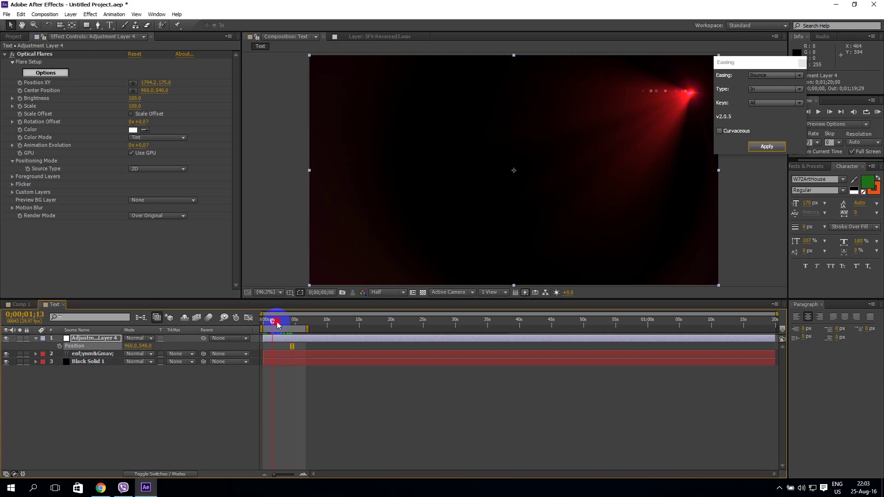
key("ctrl+z")
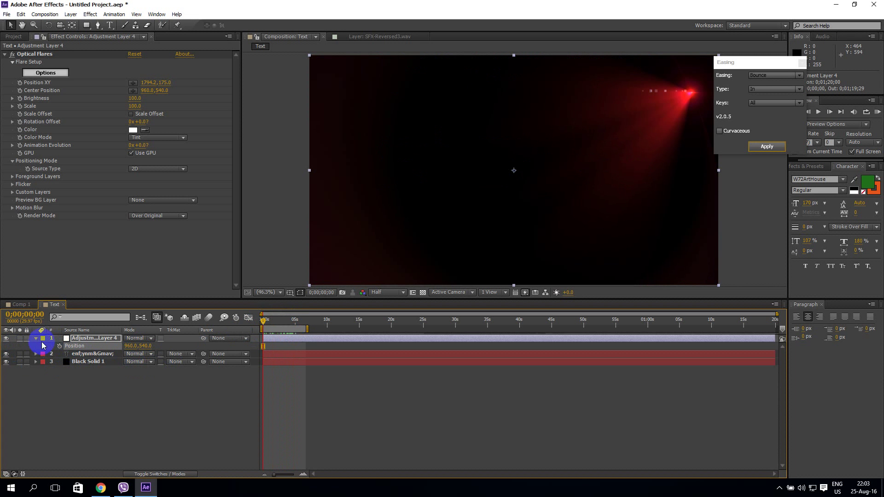
Reveal the Optical Flares properties and start keyframing Position XY at 0 s
left_click(36, 341)
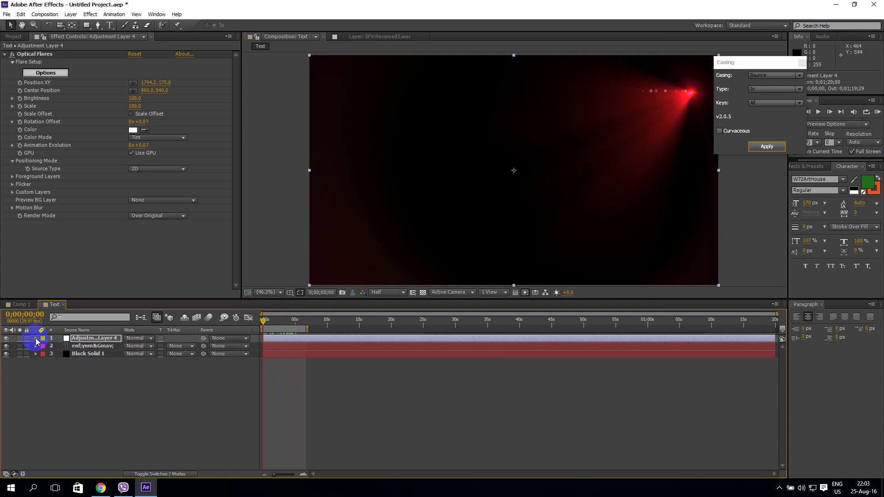
left_click(37, 341)
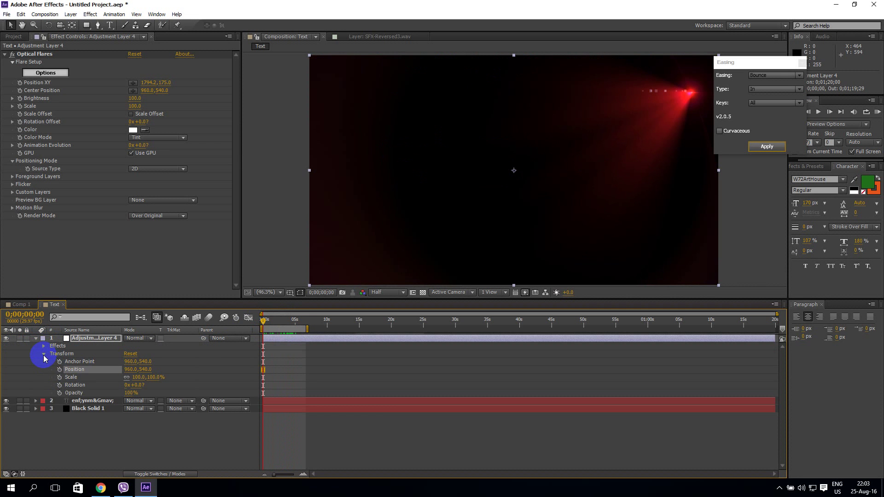
left_click(44, 354)
left_click(43, 346)
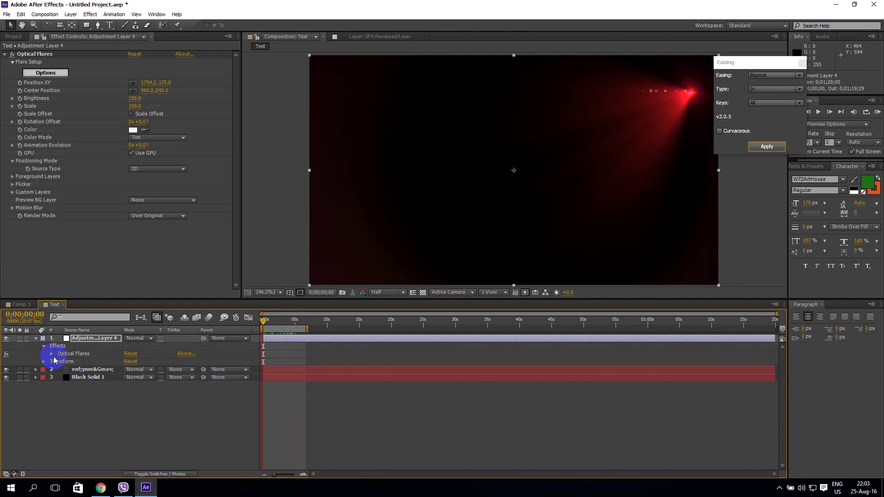
left_click(52, 354)
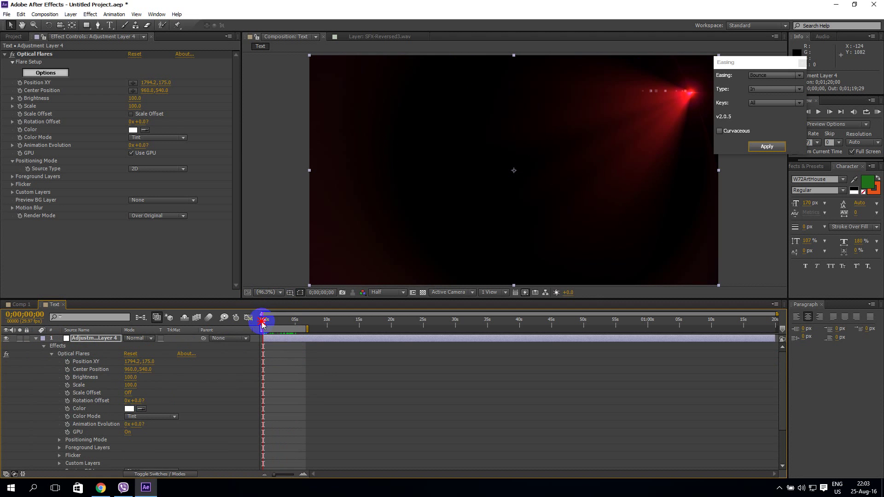
left_click(89, 384)
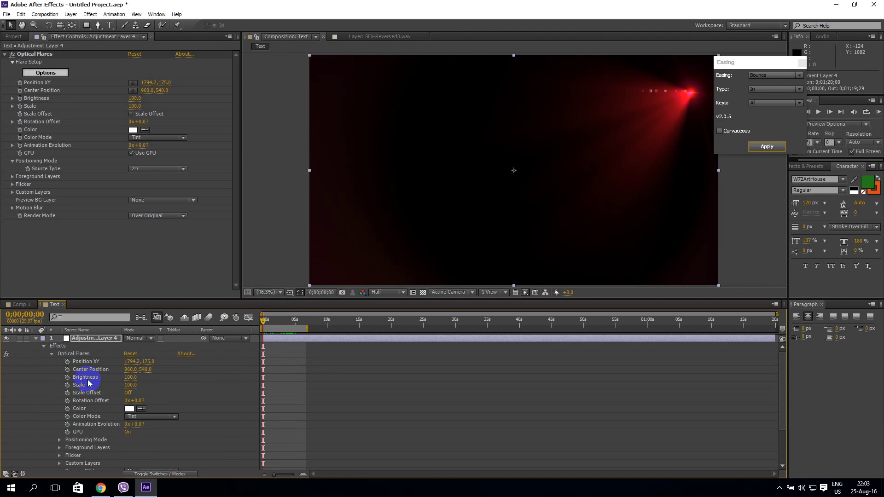
left_click(67, 362)
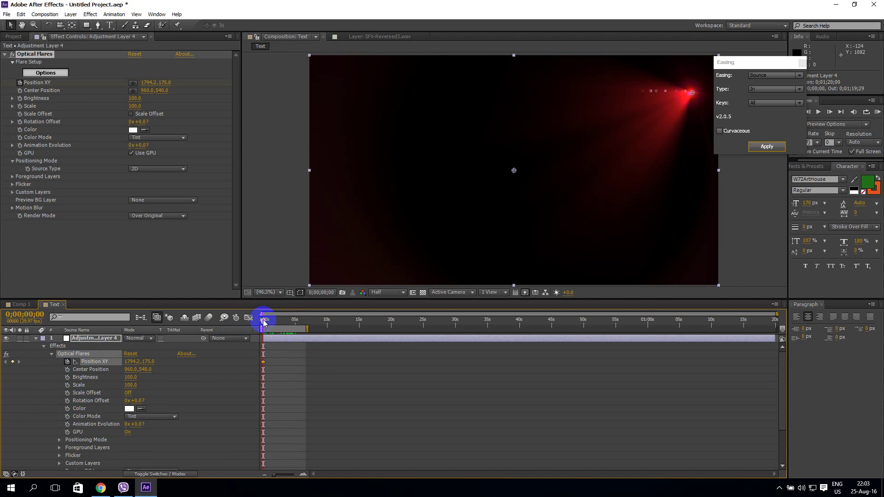
At 0;00;04;24, drag the flare to the upper left (176.4, 222.5) and preview the sweep
left_click_drag(273, 327, 293, 327)
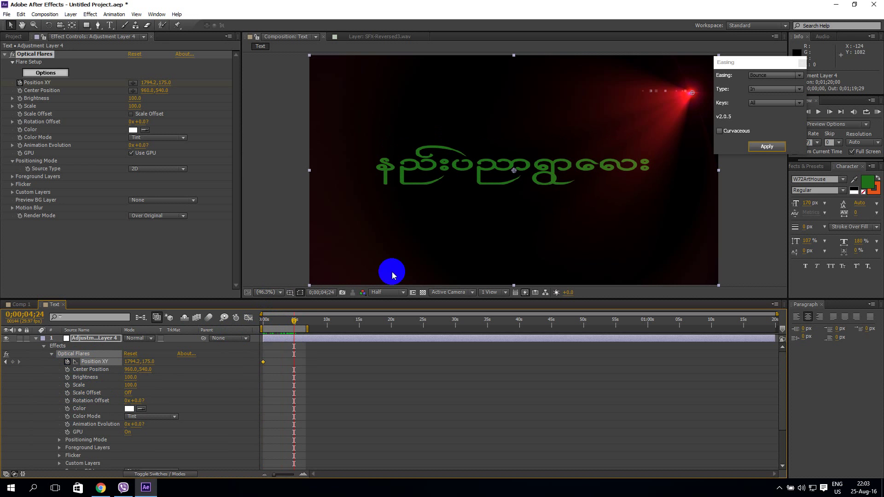
left_click_drag(692, 96, 348, 108)
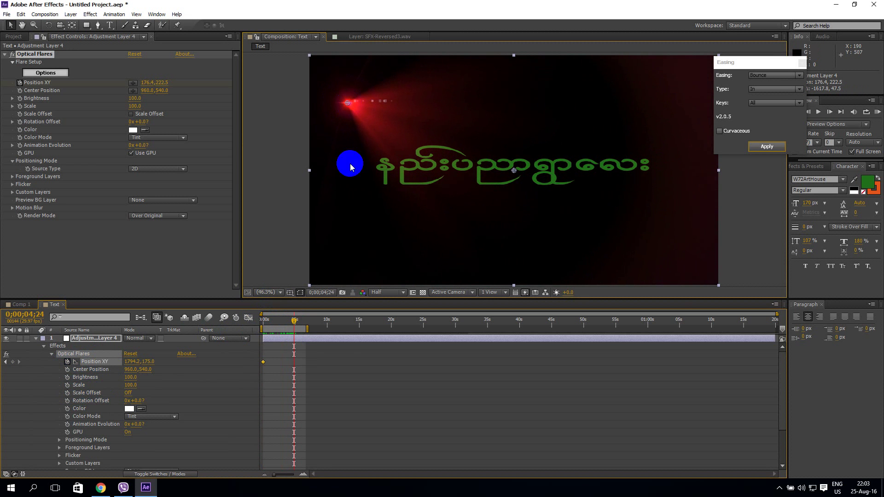
mouse_move(287, 326)
left_mouse_down()
mouse_move(278, 323)
mouse_move(295, 324)
left_mouse_up()
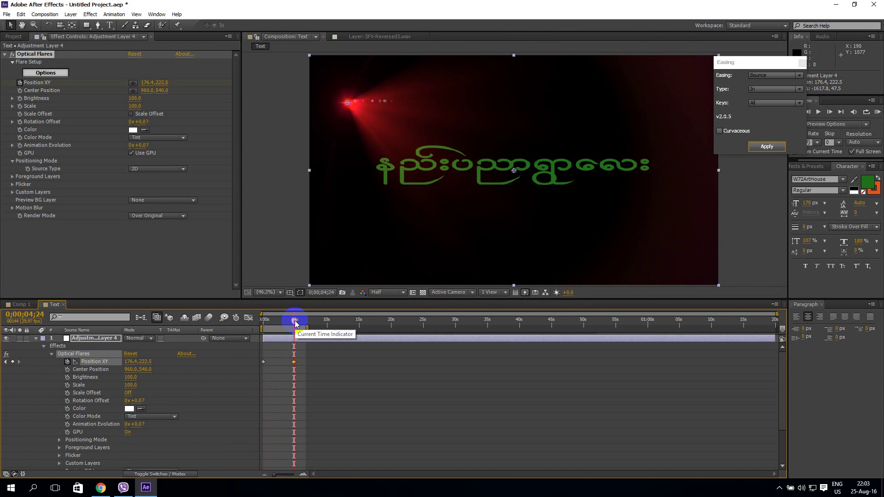
left_click(35, 338)
left_click(84, 342)
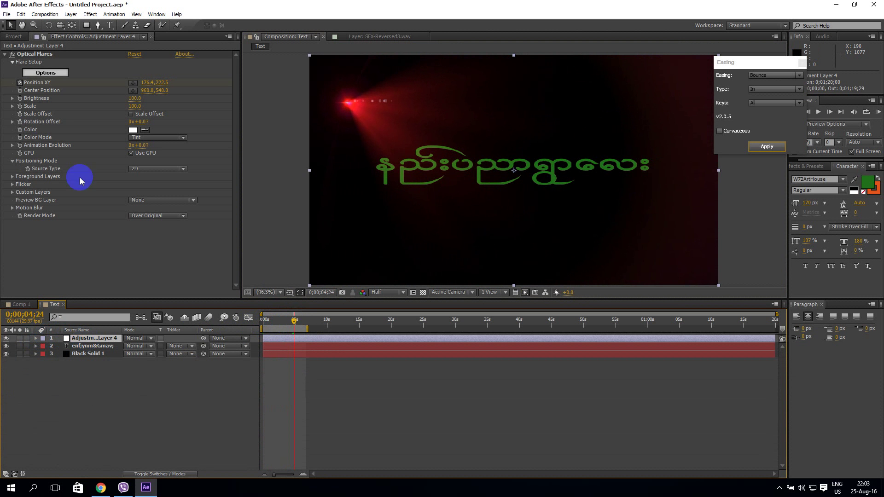
Duplicate the flare adjustment layer via Edit > Duplicate and select the copy's Optical Flares
left_click(21, 14)
mouse_move(20, 46)
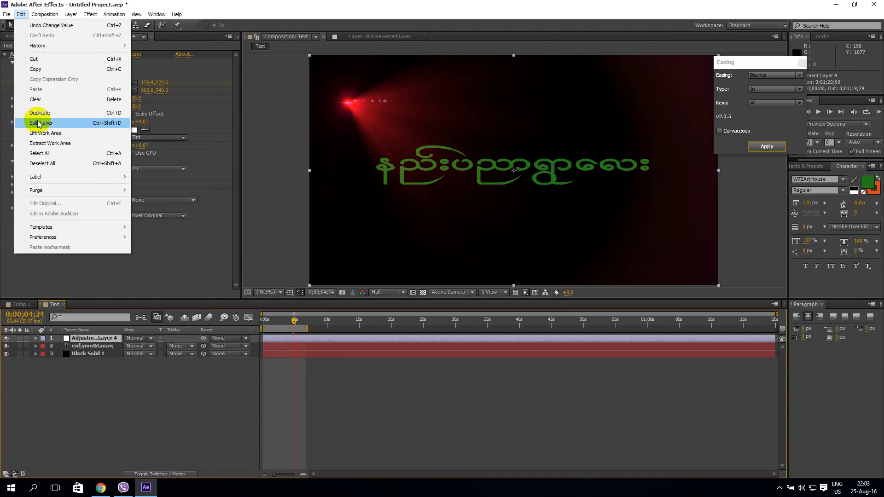
left_click(53, 112)
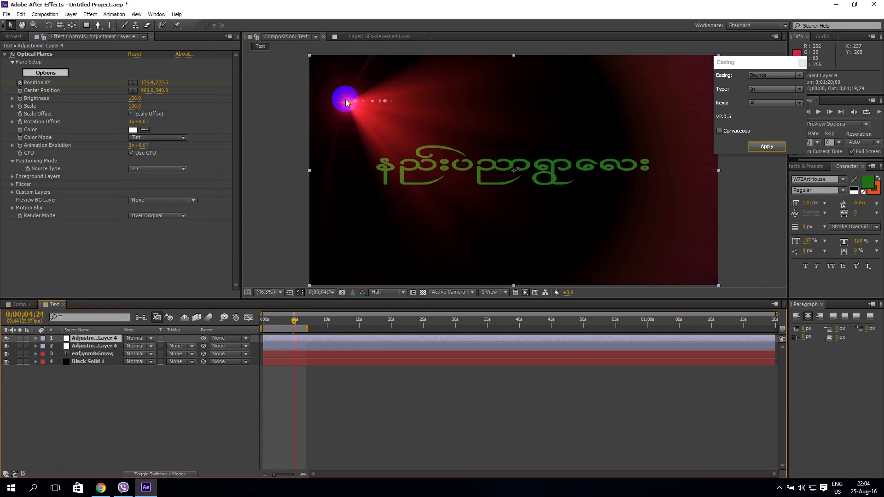
left_click(87, 346, "shift")
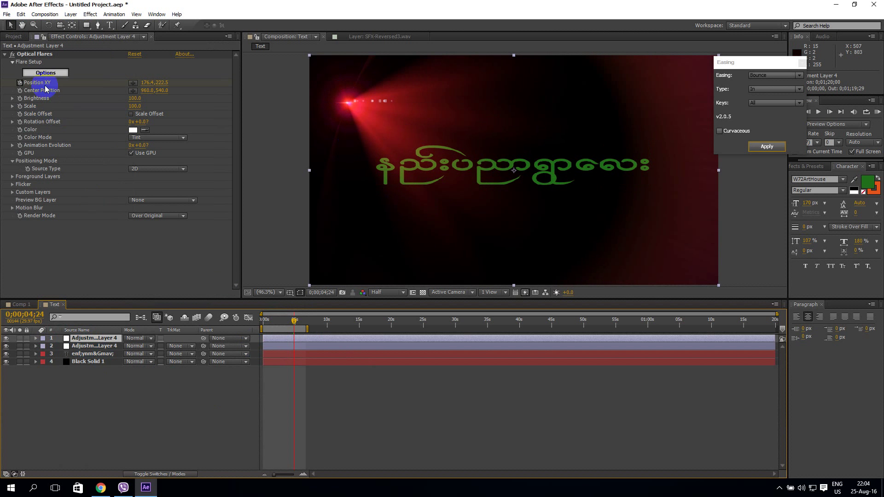
left_click(32, 55)
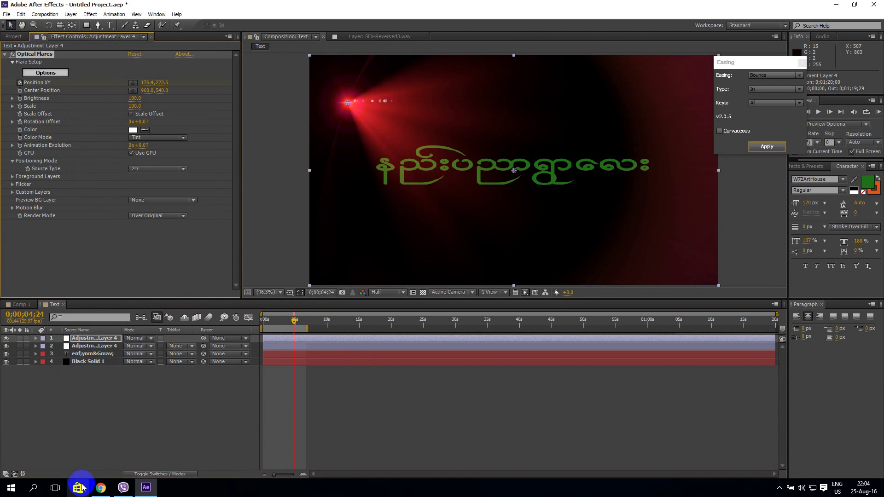
Adjust the YouTube video's volume in the browser, then return to After Effects
left_click(101, 487)
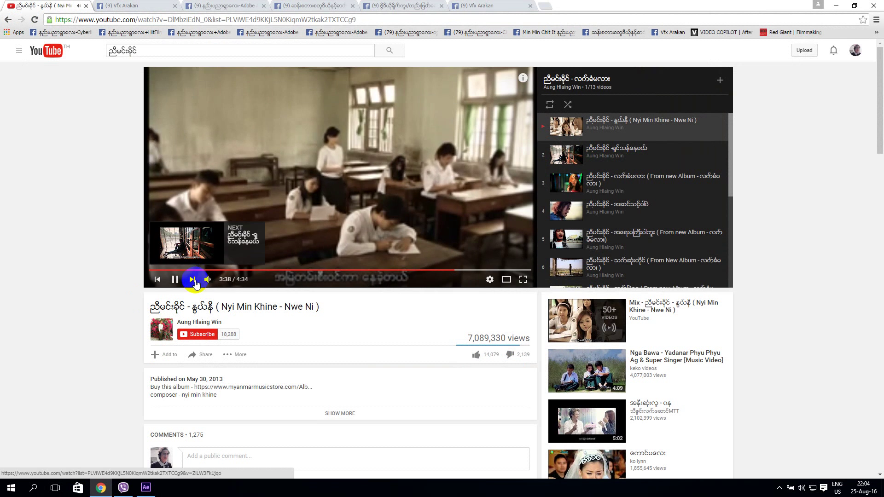
left_click(223, 279)
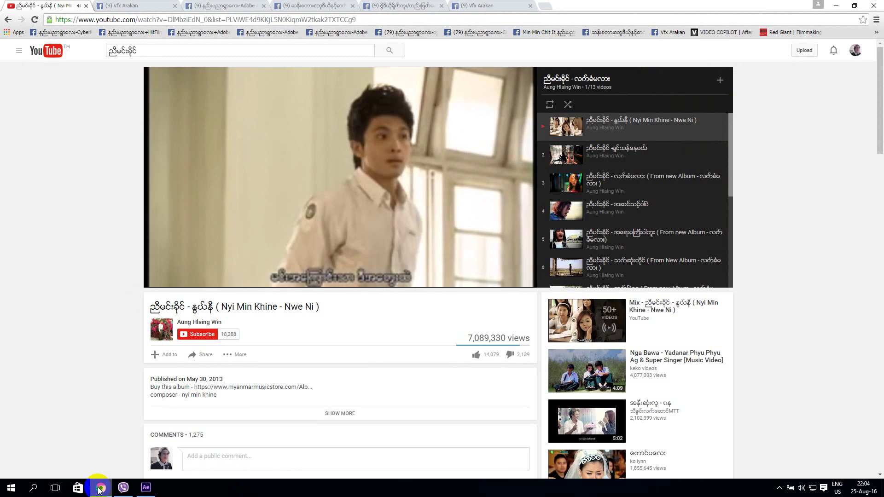
left_click(100, 489)
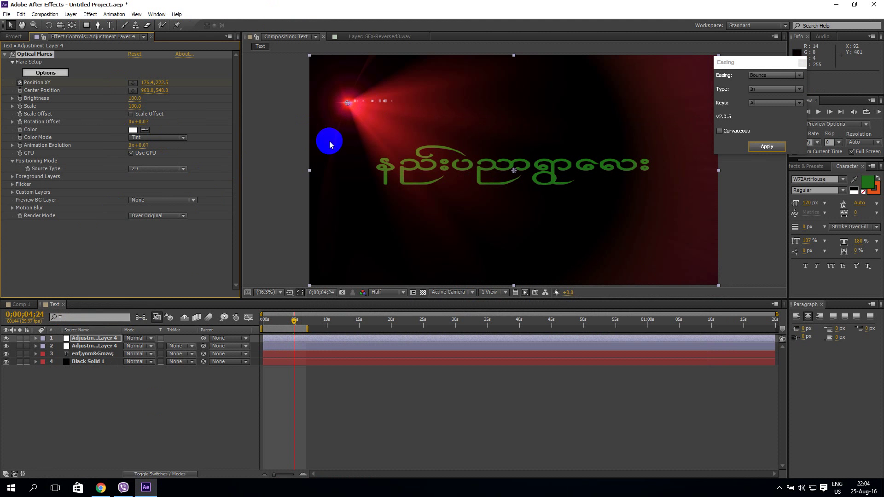
Place the top layer's second flare at the upper-right corner, then return to the timeline start
left_click(87, 341)
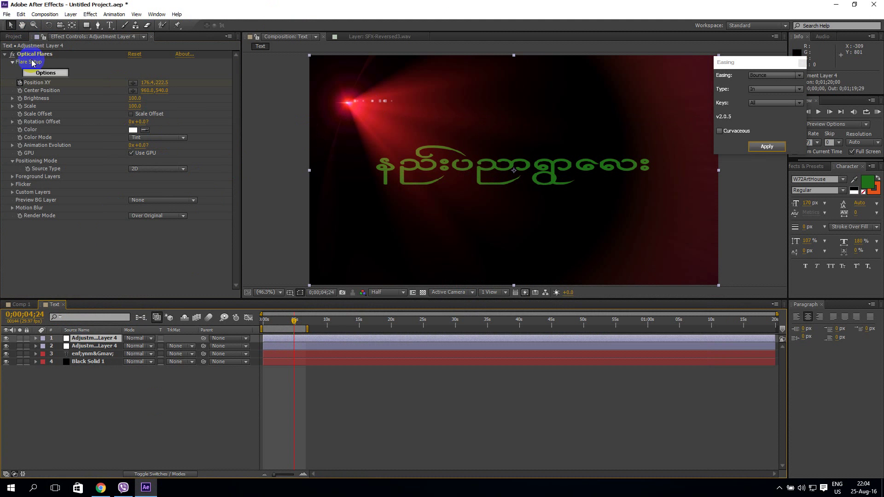
left_click(35, 55)
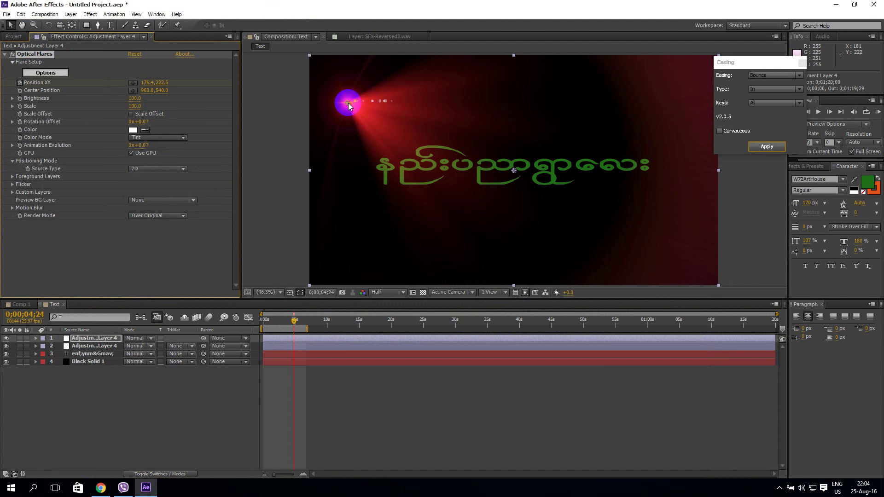
left_click_drag(348, 106, 624, 100)
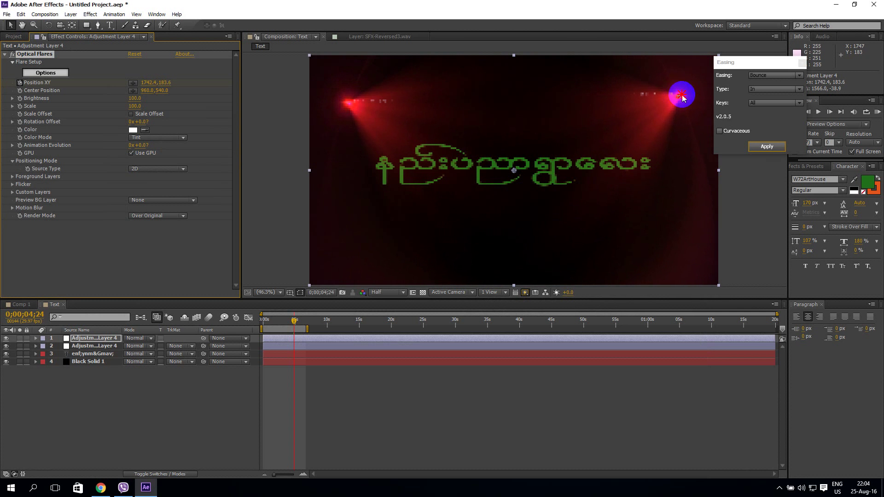
left_click_drag(624, 100, 681, 94)
left_click(286, 328)
left_click_drag(289, 320, 258, 318)
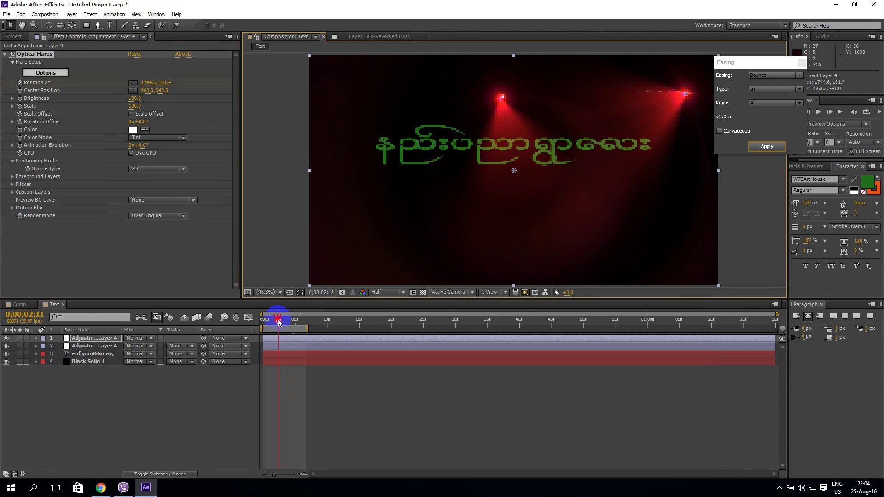
left_click(251, 318)
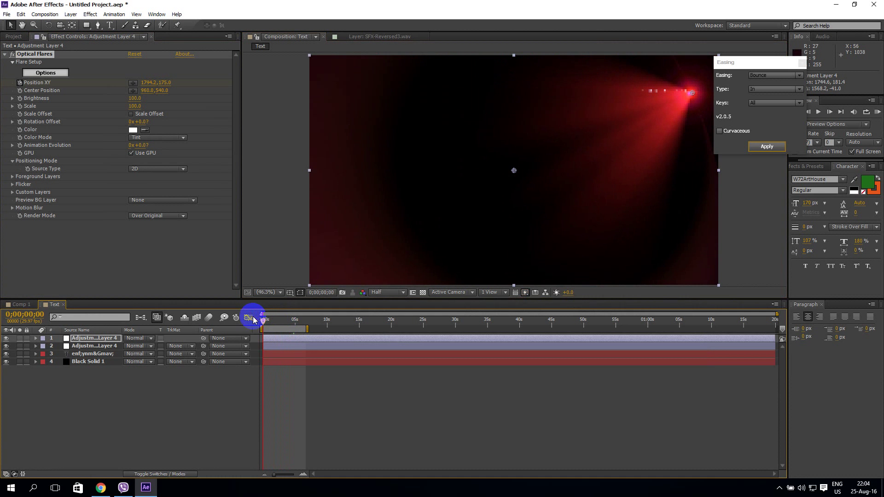
Reveal the top flare layer's Optical Flares properties in the timeline
left_click(82, 338)
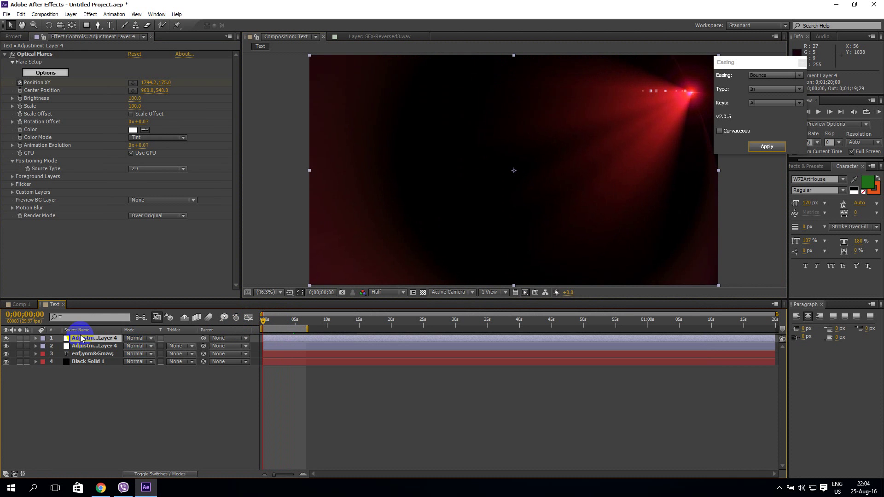
left_click(196, 382)
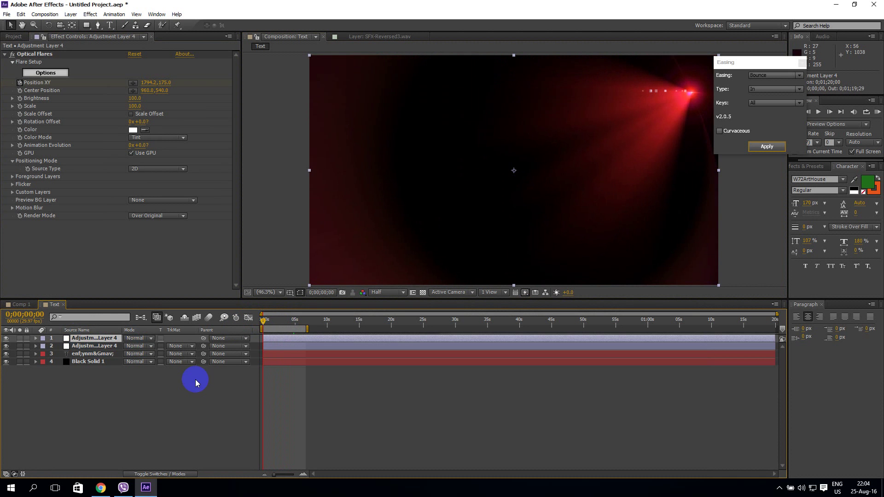
left_click(36, 339)
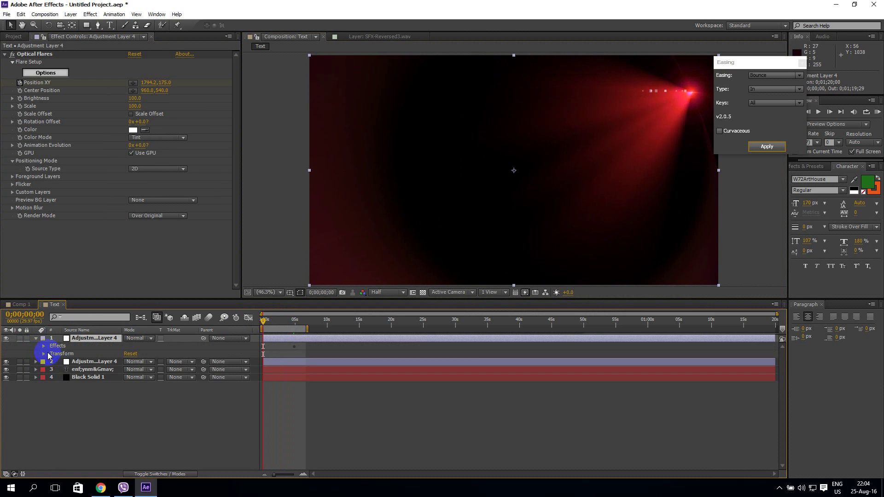
left_click(43, 353)
left_click(52, 353)
scroll(74, 368, "down", 1)
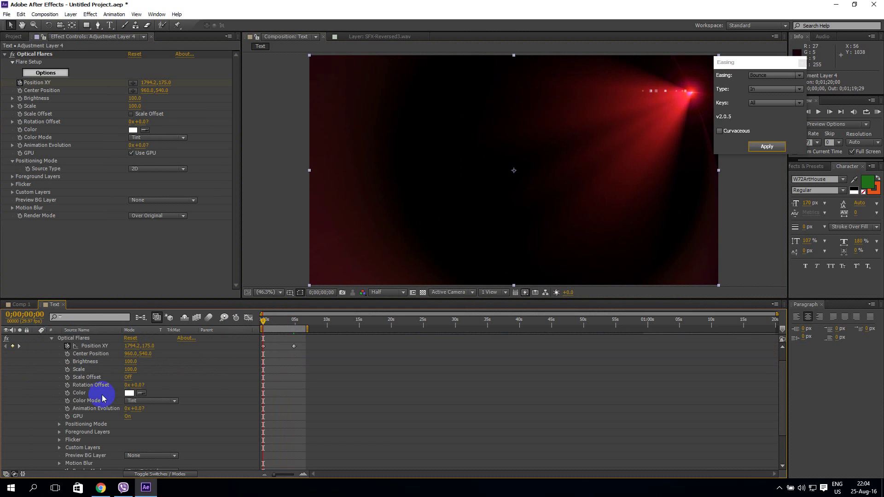
Retime the Position XY keyframe and move the second flare to the upper-left (107.3, 194.4)
left_click(266, 347)
mouse_move(287, 350)
left_mouse_down()
mouse_move(299, 352)
mouse_move(282, 348)
left_mouse_up()
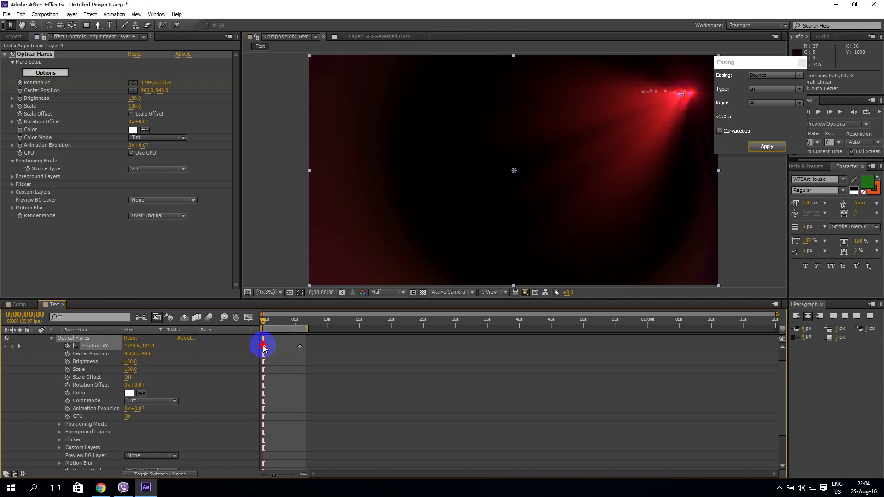
left_click(290, 353)
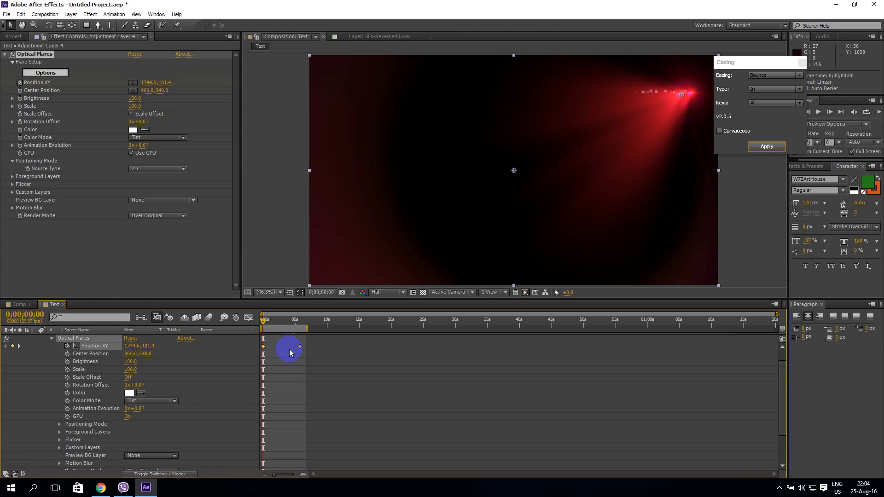
left_click(295, 346)
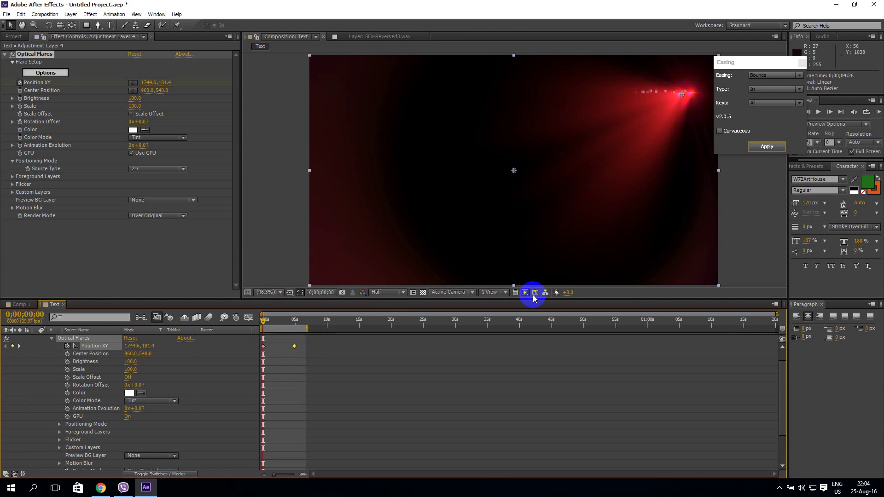
left_click_drag(681, 94, 334, 99)
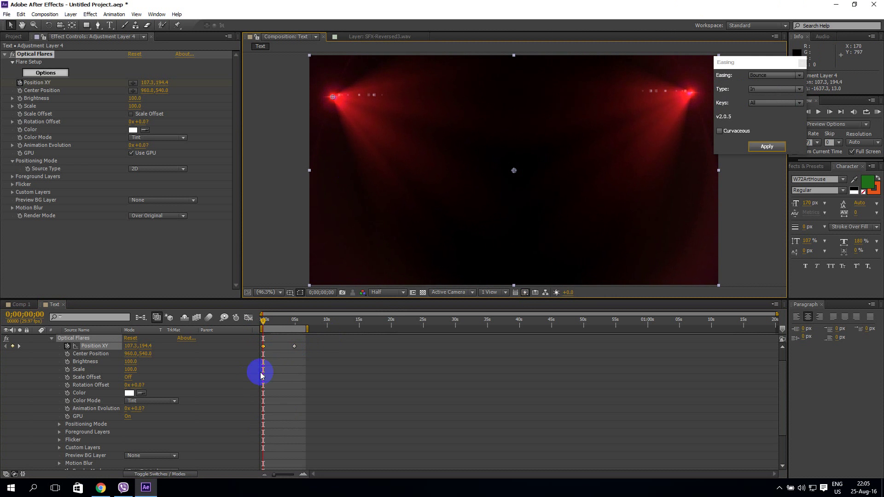
mouse_move(261, 320)
left_mouse_down()
mouse_move(302, 324)
mouse_move(261, 320)
left_mouse_up()
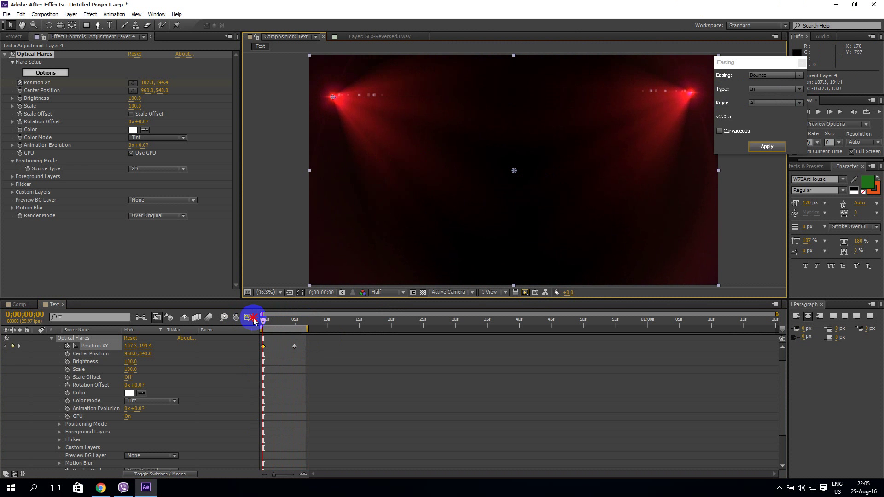
Play a full-screen preview, then lower the viewer resolution to Quarter
left_click(876, 115)
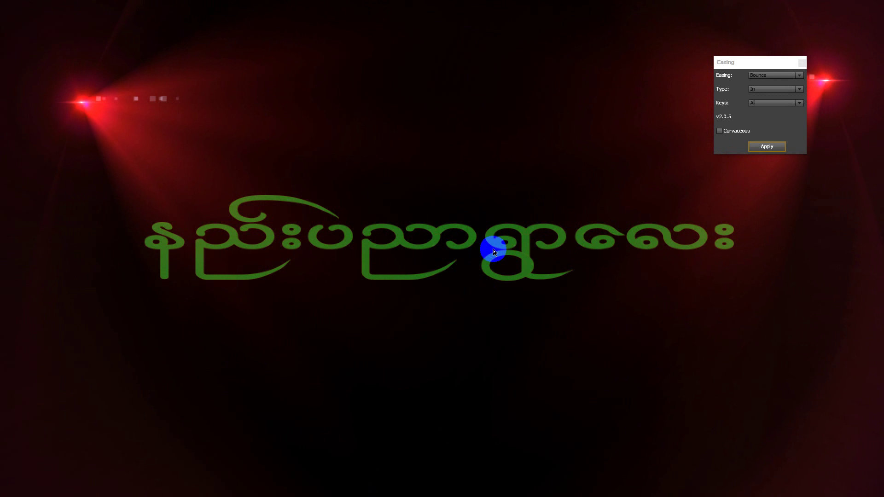
left_click(222, 197)
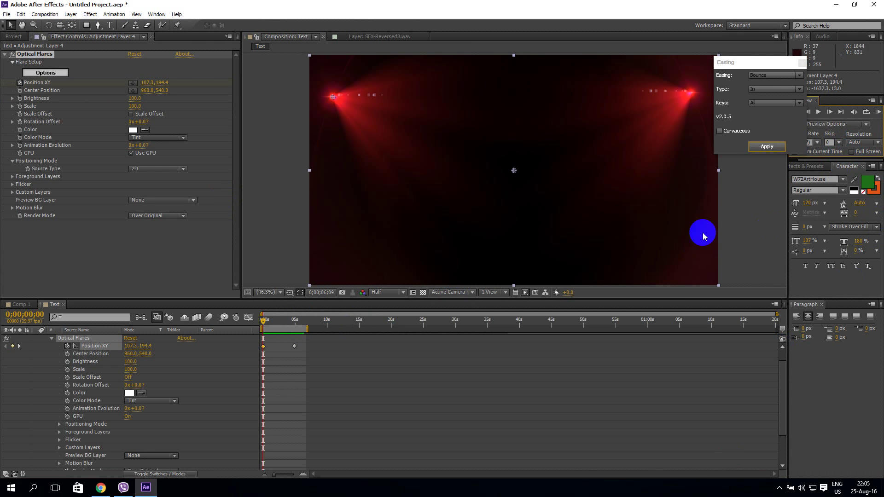
left_click(403, 292)
left_click(394, 348)
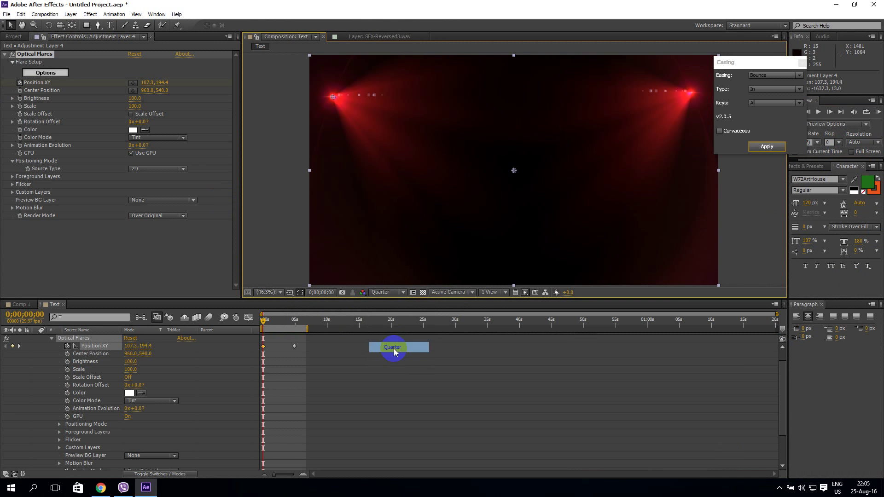
Preview the flare animation at Quarter resolution and collapse layer 1's properties
left_click(877, 112)
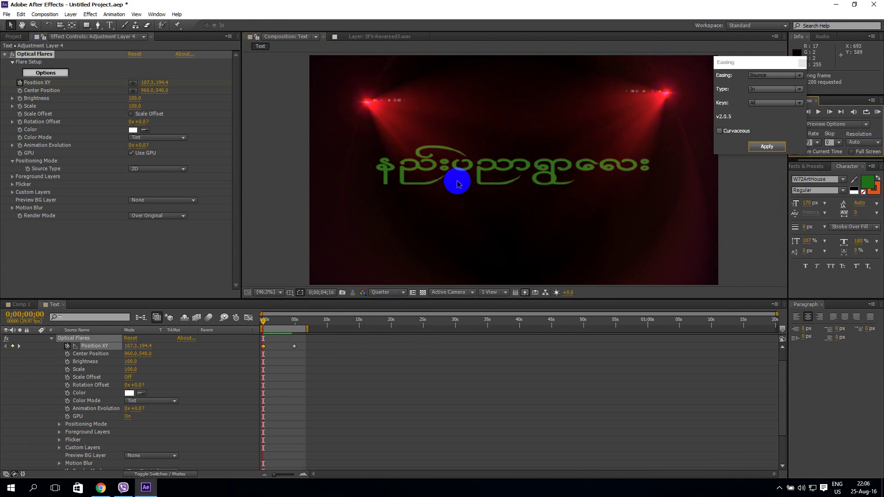
scroll(51, 343, "up", 1)
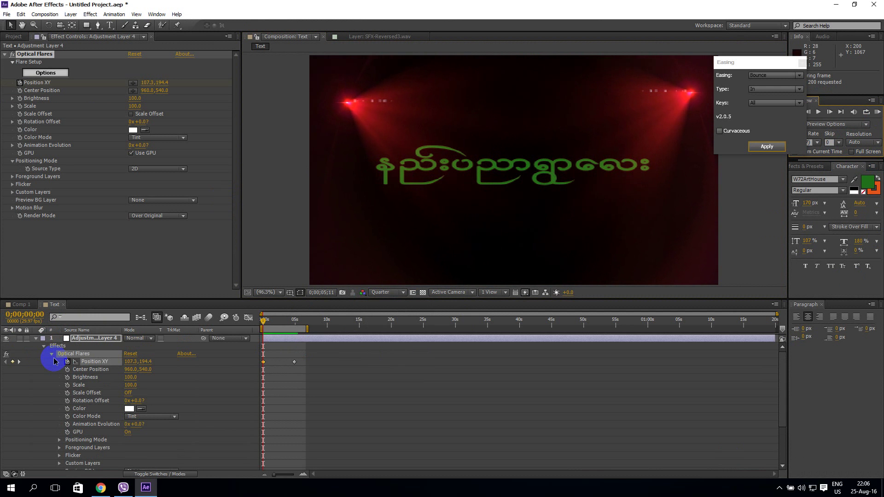
left_click(36, 339)
left_click(36, 341)
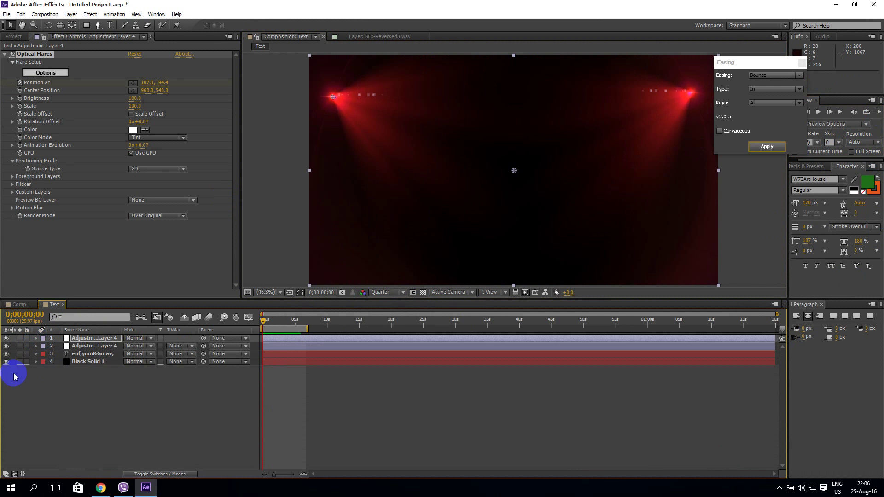
Move the Burmese text layer's second Position keyframe from 1;29 to 1;18
left_click(97, 354)
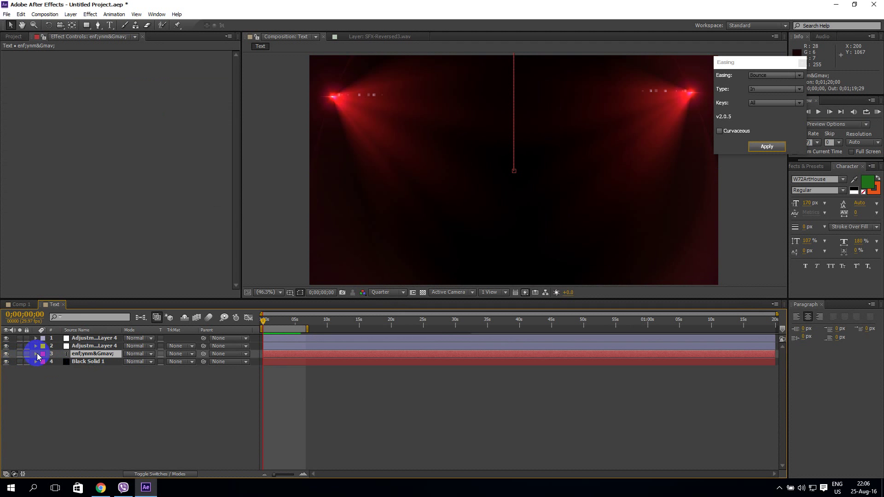
left_click(36, 353)
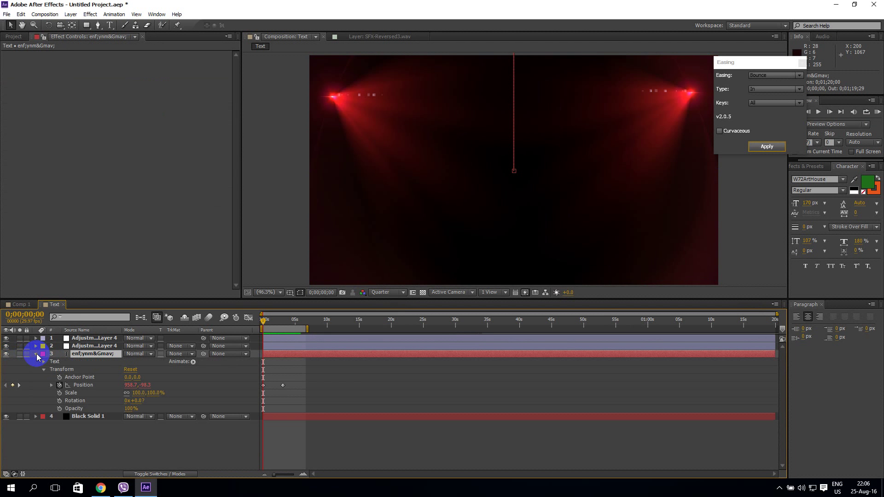
left_click(279, 385)
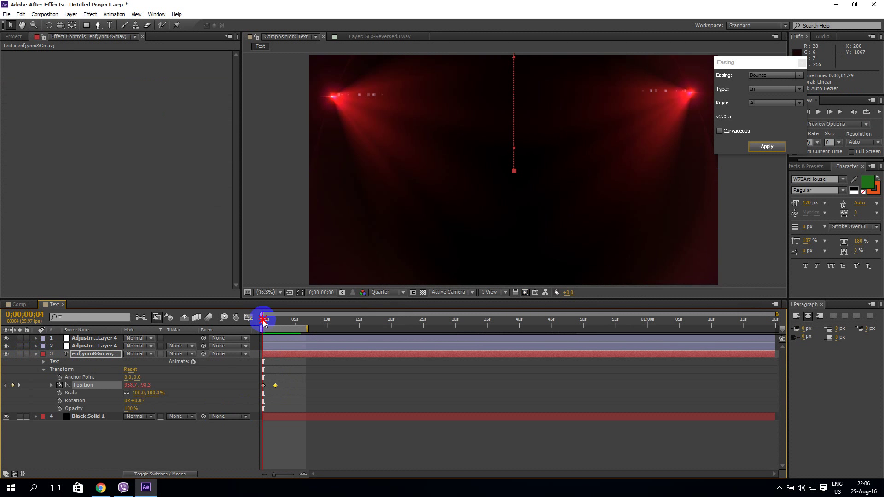
left_click_drag(262, 320, 272, 325)
left_click(276, 385)
left_click_drag(276, 389, 273, 388)
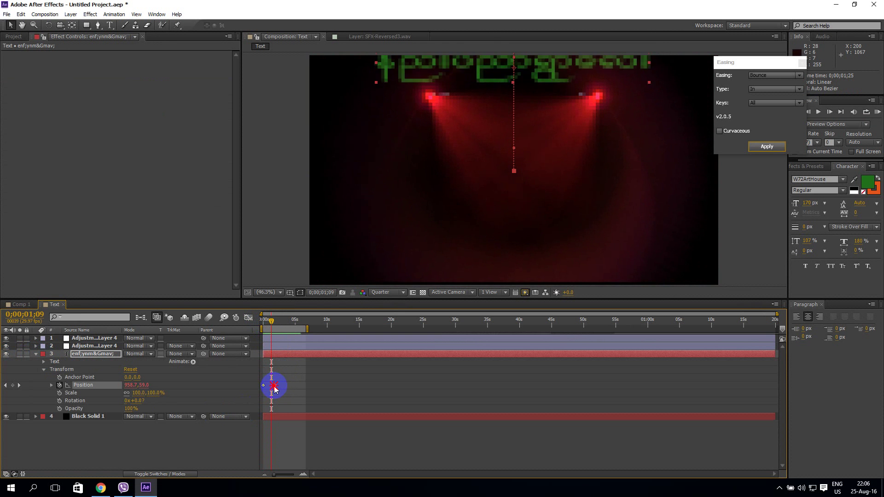
mouse_move(272, 323)
left_mouse_down()
mouse_move(256, 321)
mouse_move(285, 321)
mouse_move(262, 325)
left_mouse_up()
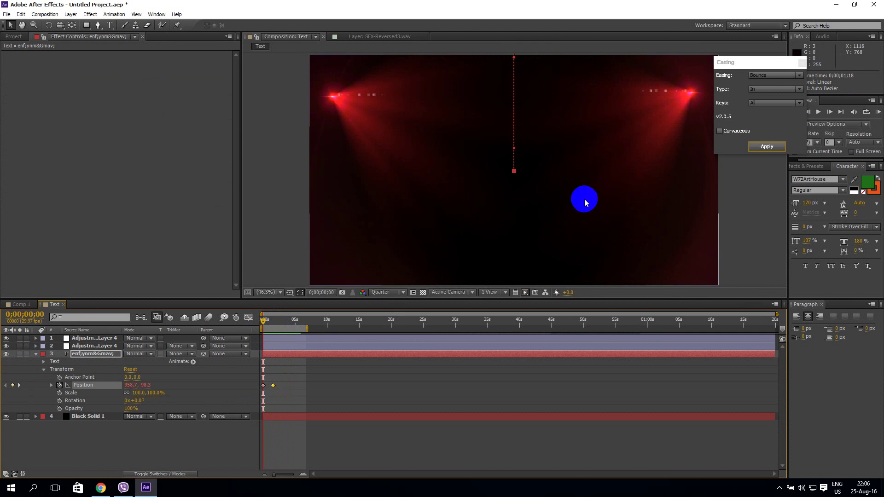
Preview the earlier text drop and return the time indicator to the start
left_click(878, 112)
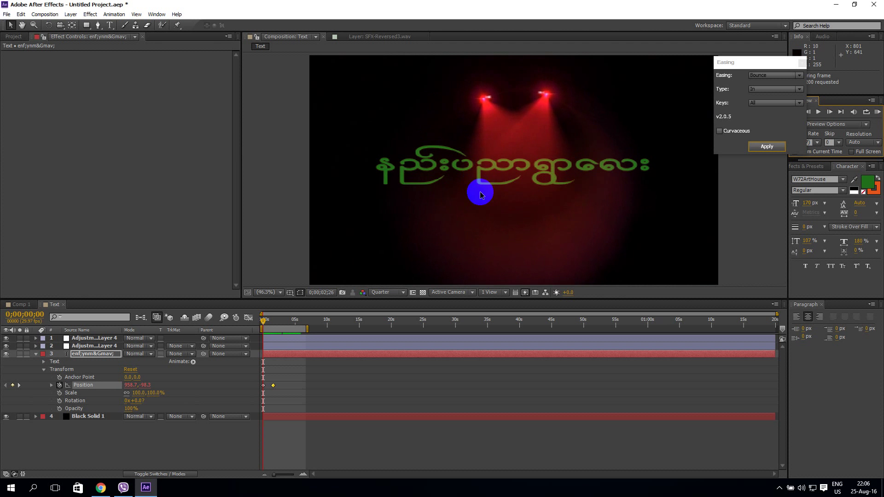
left_click(878, 111)
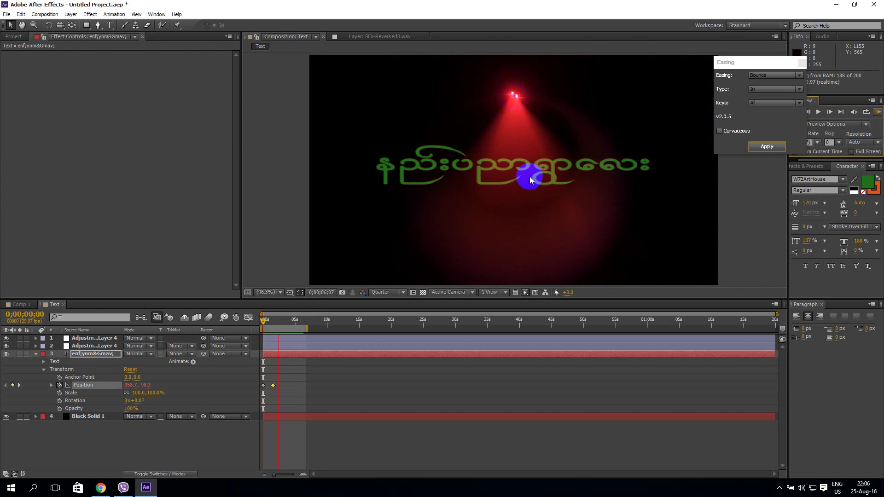
left_click(497, 177)
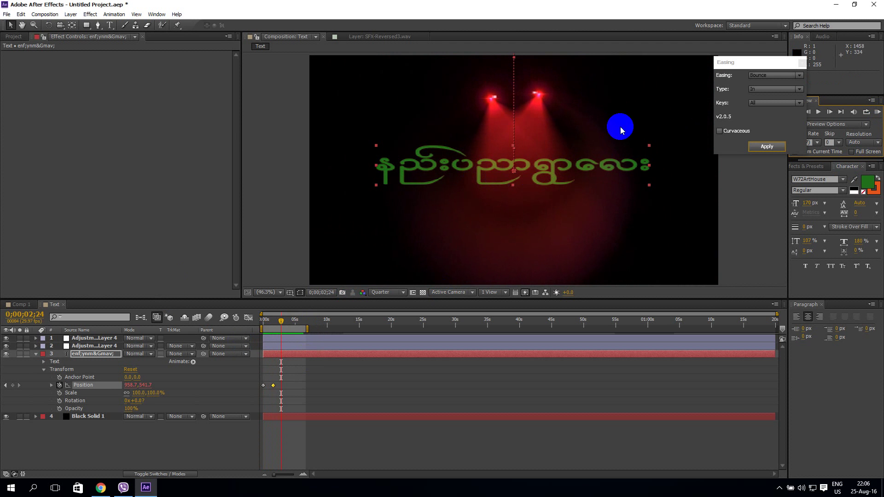
left_click(274, 336)
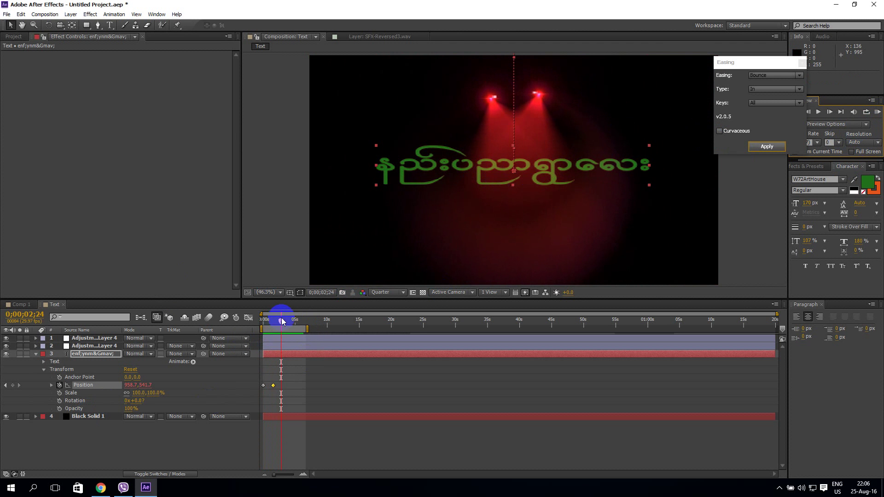
mouse_move(283, 321)
left_mouse_down()
mouse_move(254, 320)
mouse_move(284, 327)
mouse_move(259, 328)
left_mouse_up()
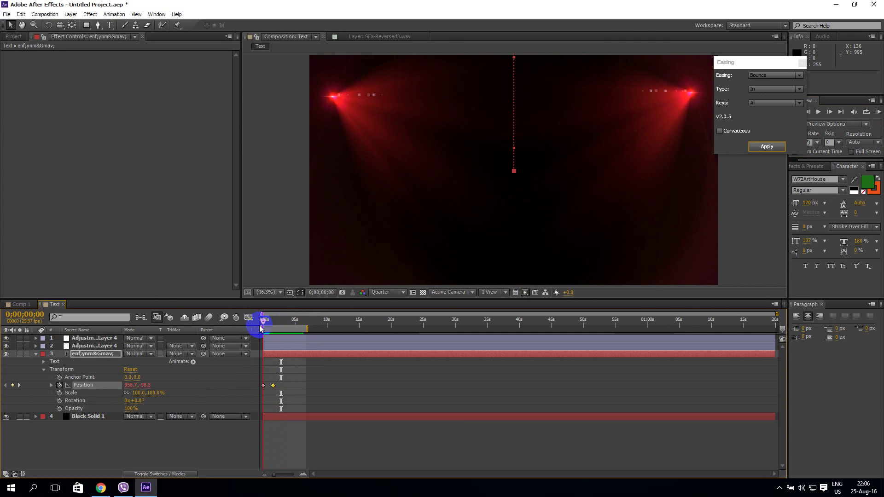
Deselect all layers and collapse the text layer's properties
left_click(337, 253)
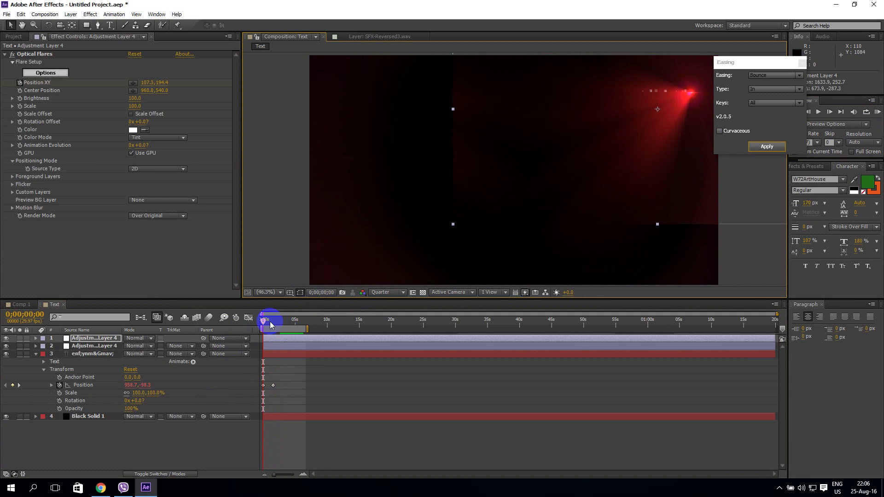
left_click(84, 272)
left_click(68, 456)
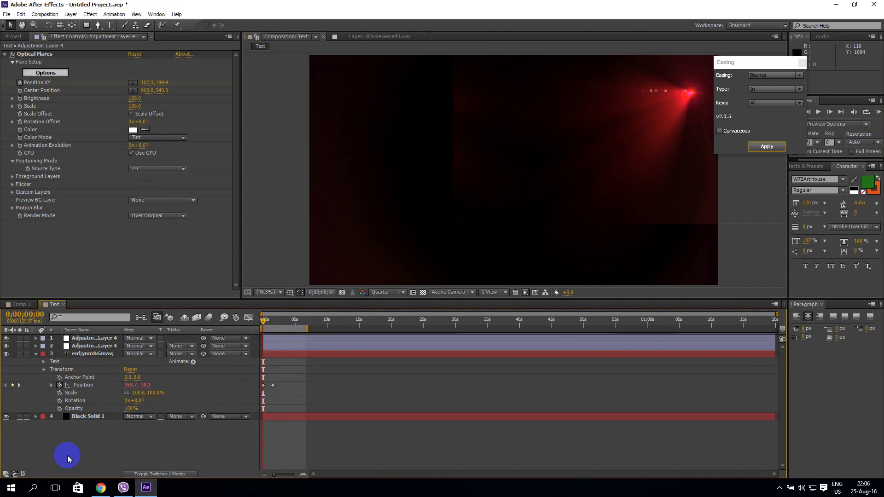
left_click(37, 354)
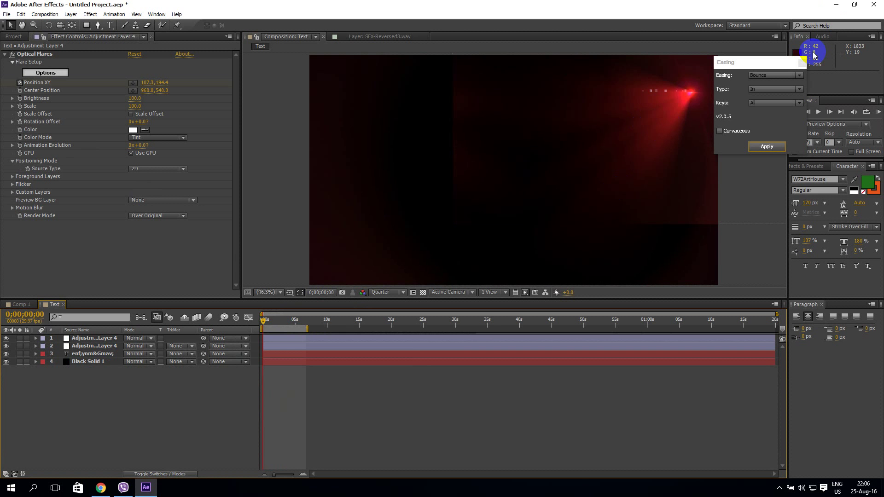
Cancel closing After Effects, minimize it, refresh the desktop, and restore the window
left_click(876, 7)
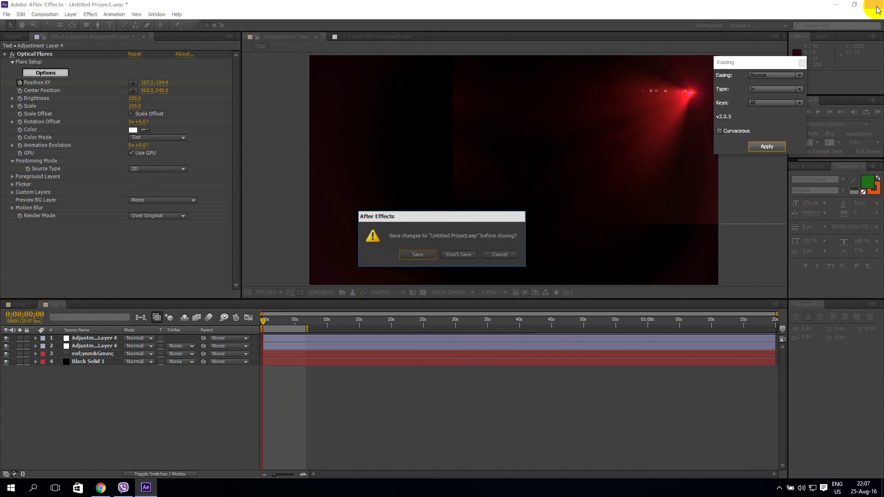
left_click(499, 254)
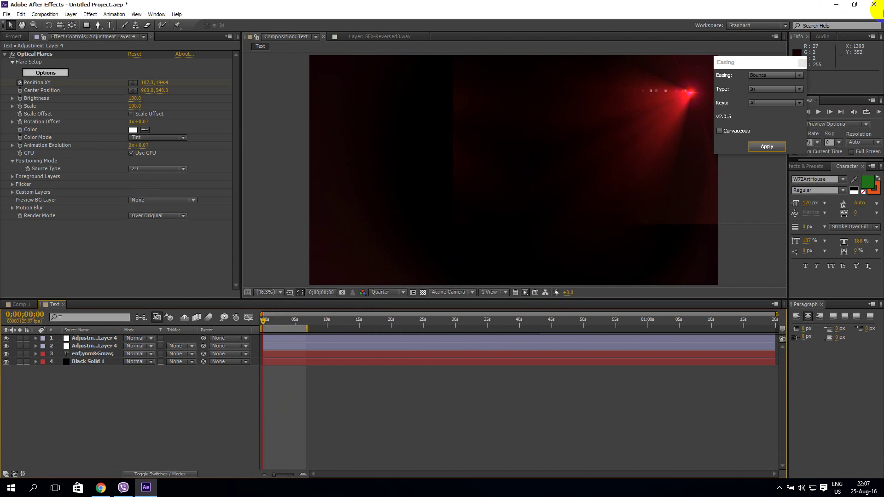
left_click(828, 7)
right_click(409, 100)
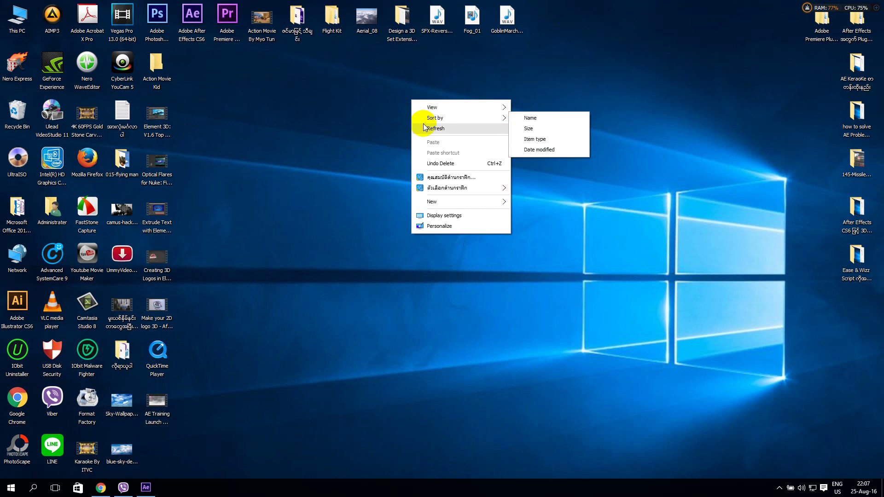
left_click(435, 130)
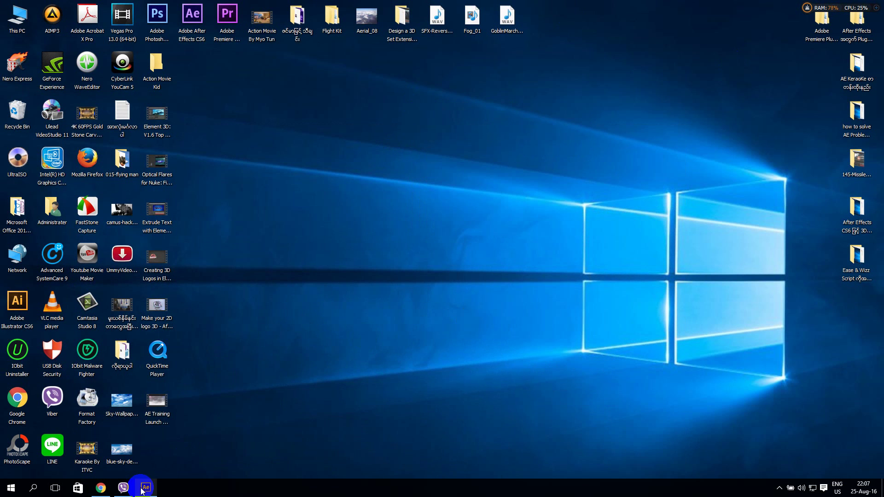
left_click(146, 487)
Add a new adjustment layer, Adjustment Layer 5, at the top of the timeline
right_click(105, 394)
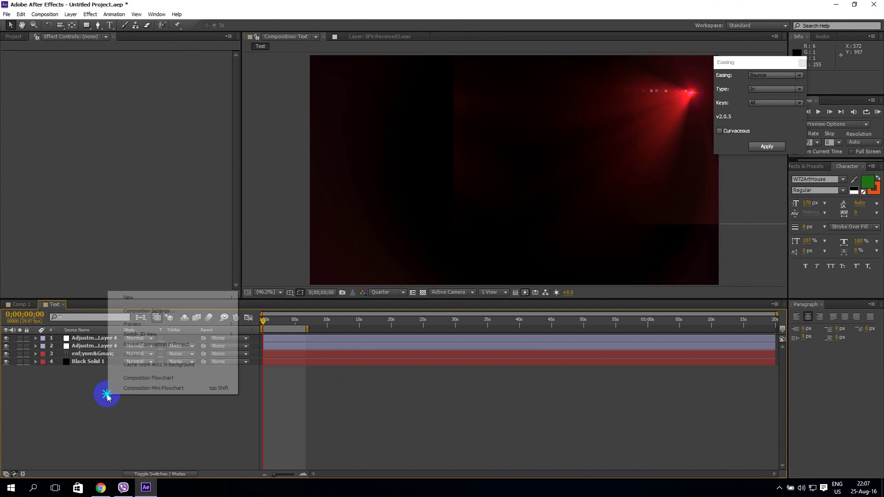
left_click(125, 24)
left_click(70, 14)
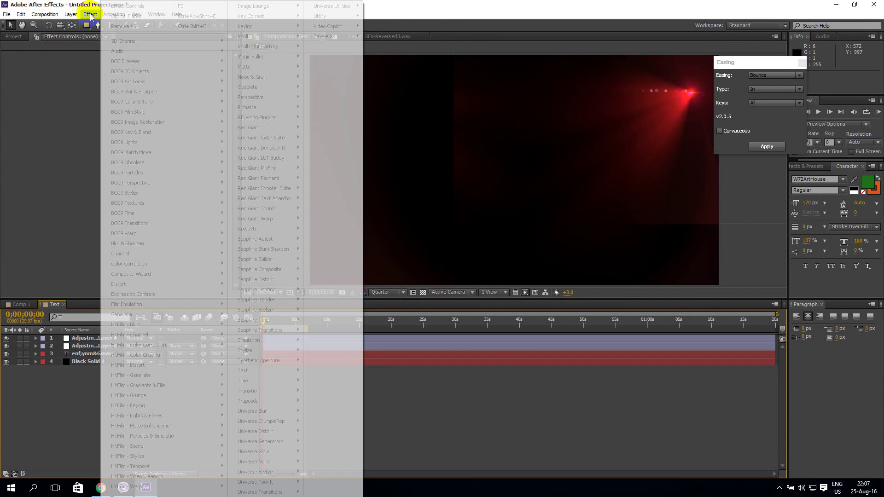
left_click(59, 239)
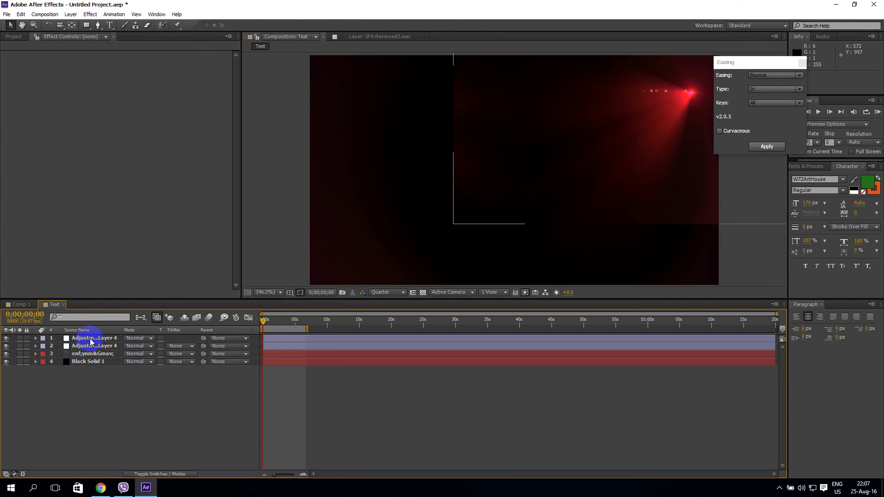
right_click(89, 425)
mouse_move(182, 324)
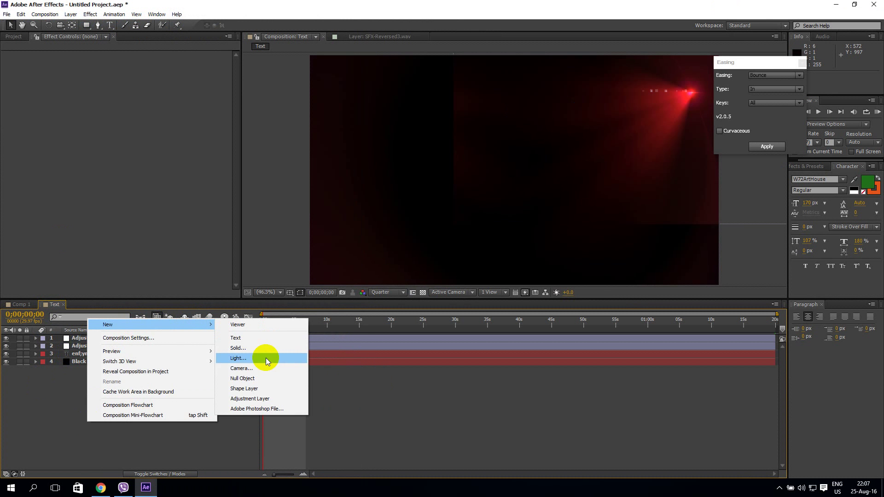
left_click(246, 397)
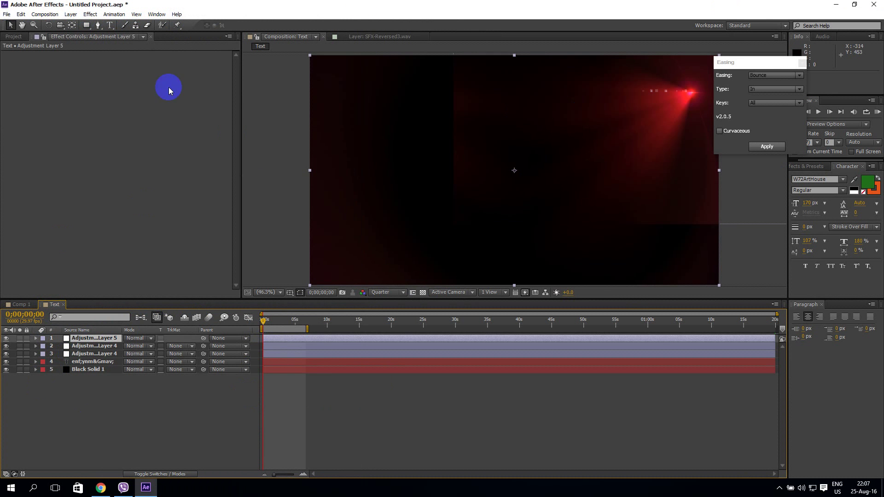
Apply the Stylize > Motion Tile effect to Adjustment Layer 5
left_click(98, 16)
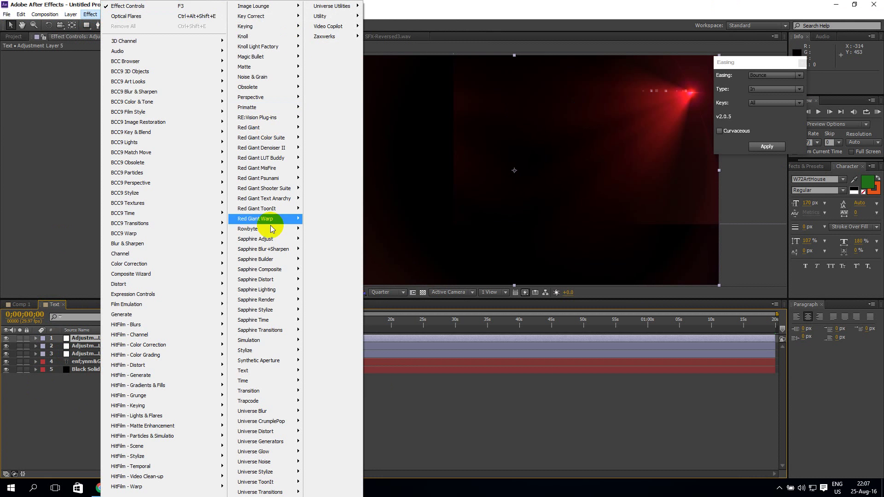
mouse_move(290, 351)
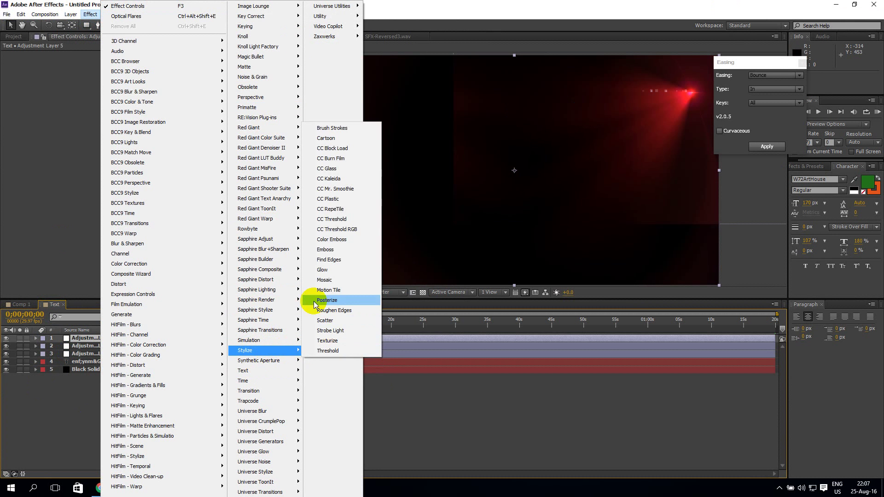
left_click(331, 290)
type("85.6")
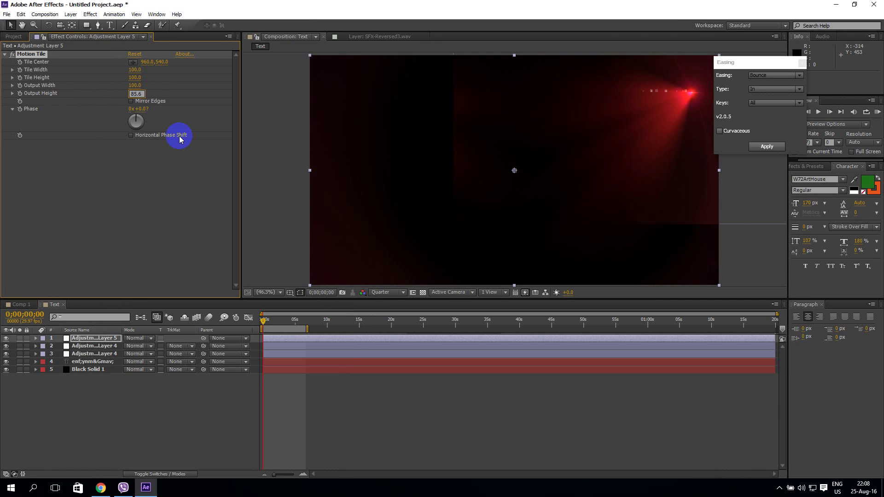
Confirm Motion Tile Output Height 85.6 and turn on the transparency grid
key("Return")
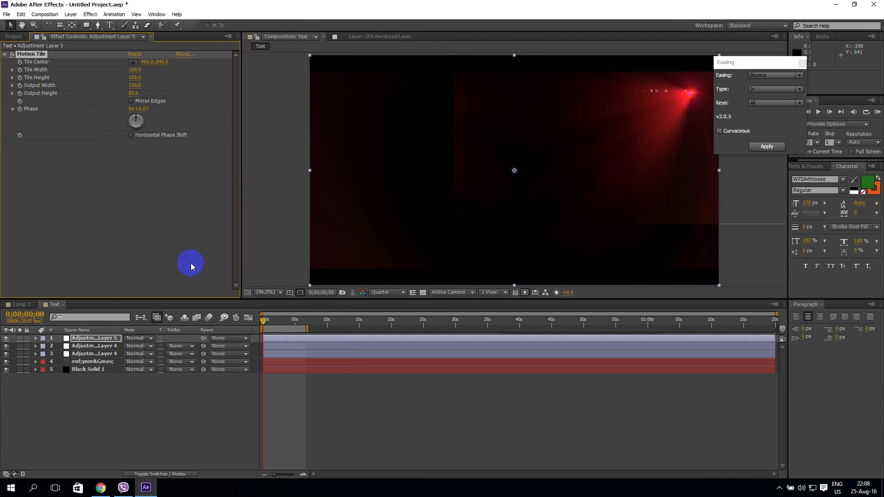
left_click(89, 336)
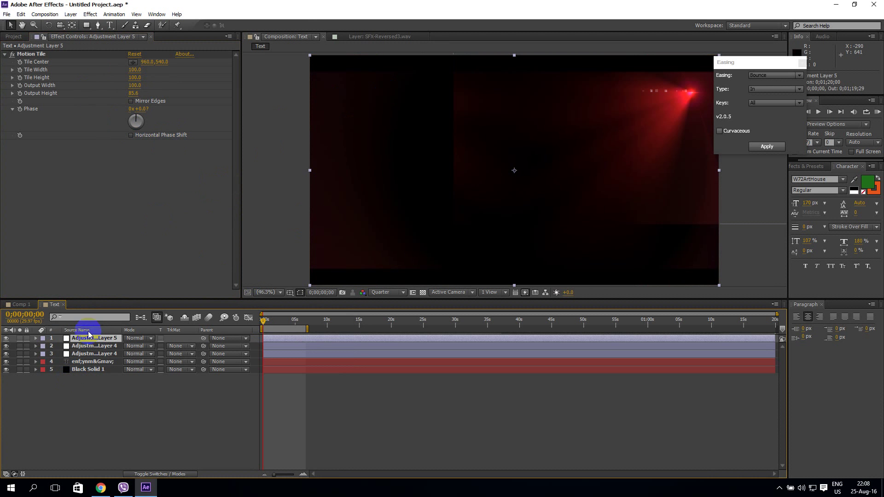
left_click(422, 296)
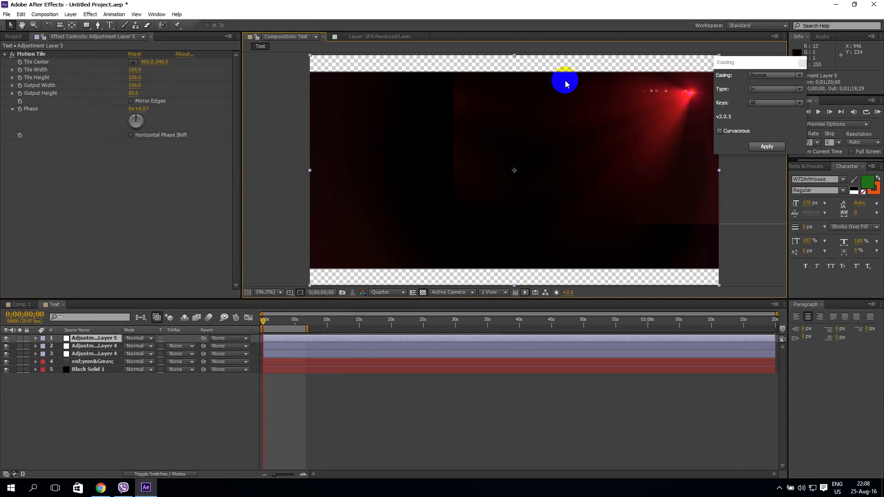
left_click_drag(769, 65, 812, 51)
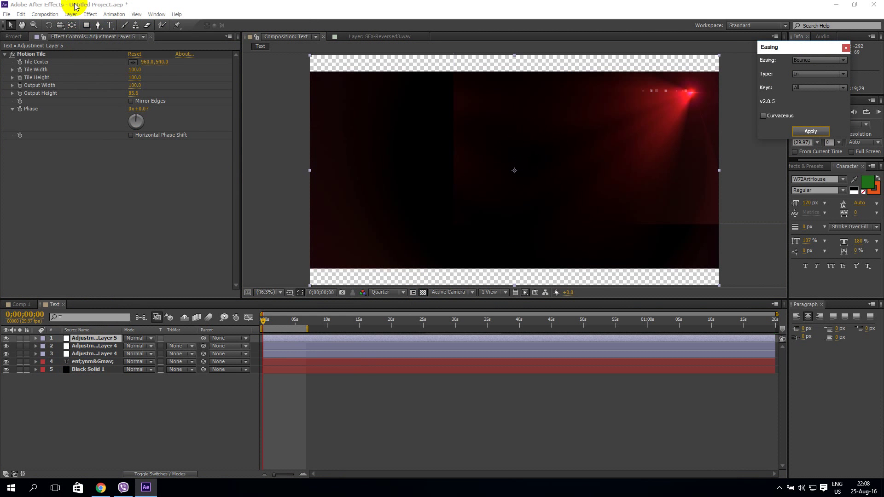
Apply Channel > Set Matte with Premultiply Matte Layer on to make black letterbox bars
left_click(91, 14)
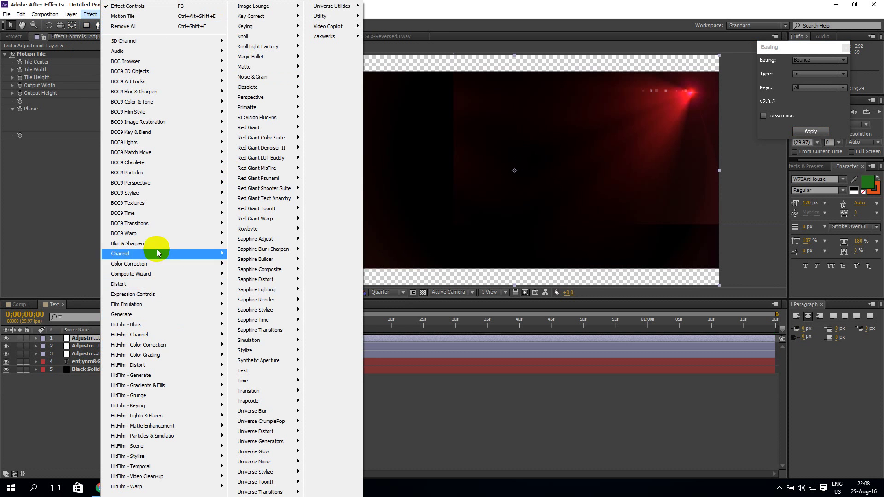
mouse_move(167, 311)
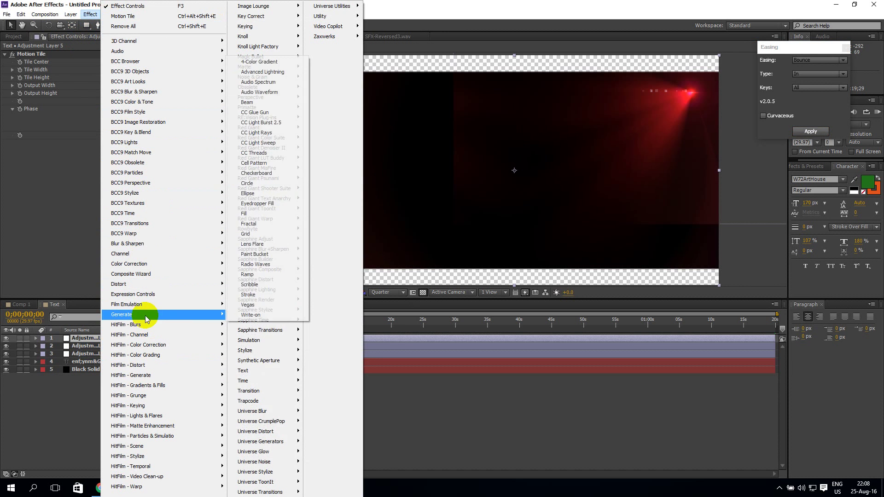
mouse_move(154, 259)
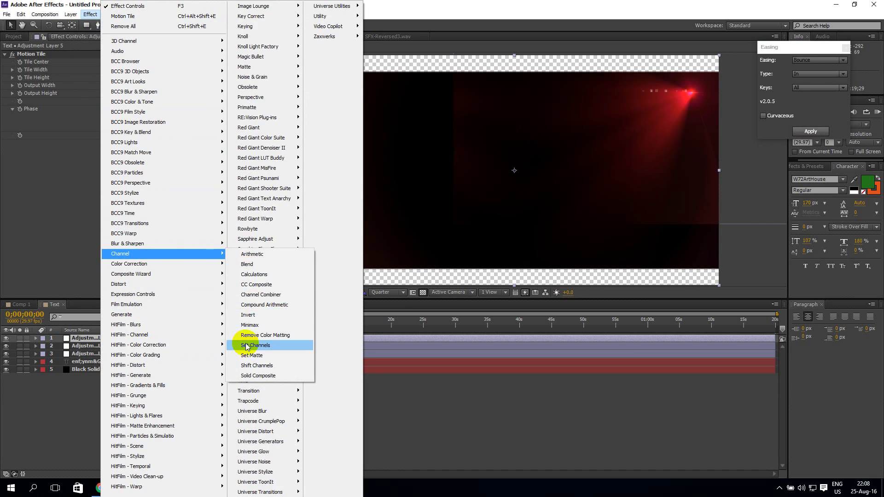
left_click(232, 355)
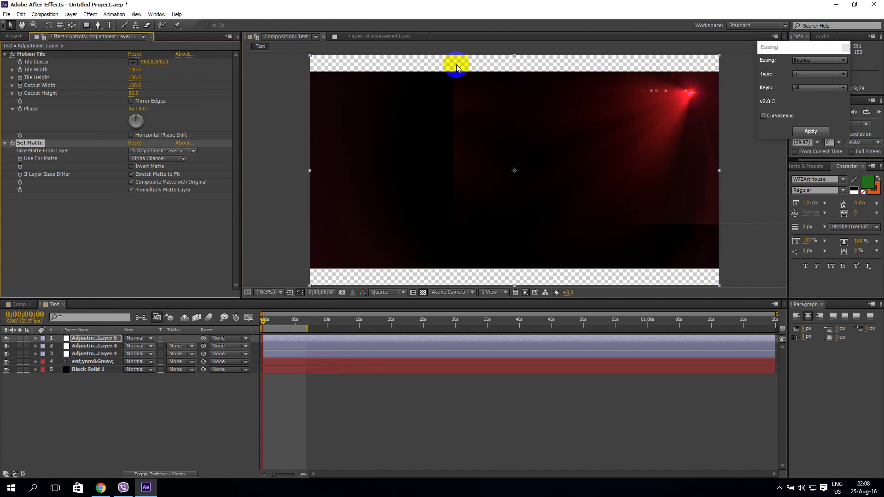
left_click(131, 189)
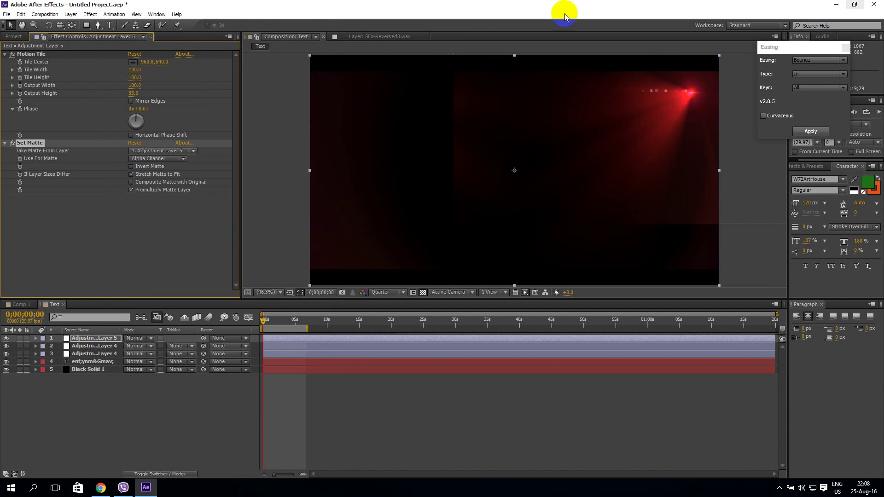
left_click(510, 182)
left_click(174, 393)
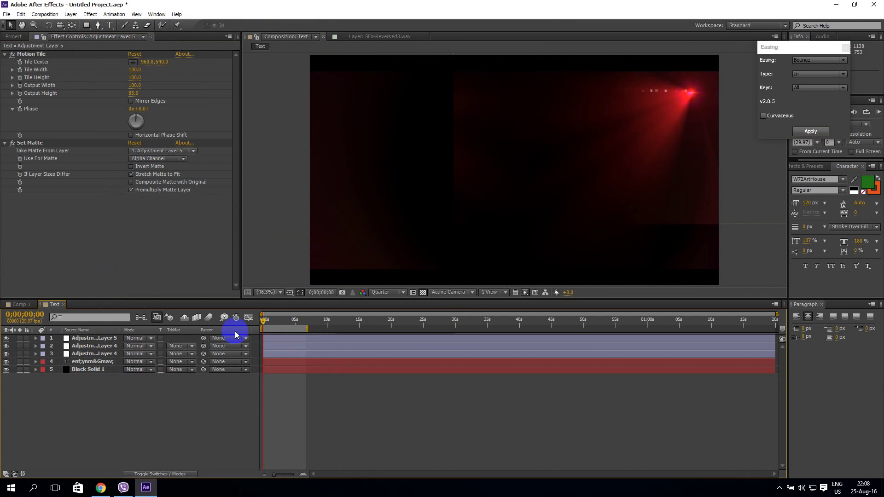
Scrub back and forth to check the letterbox bars with the text and spotlights
mouse_move(264, 322)
left_mouse_down()
mouse_move(301, 321)
mouse_move(278, 321)
left_mouse_up()
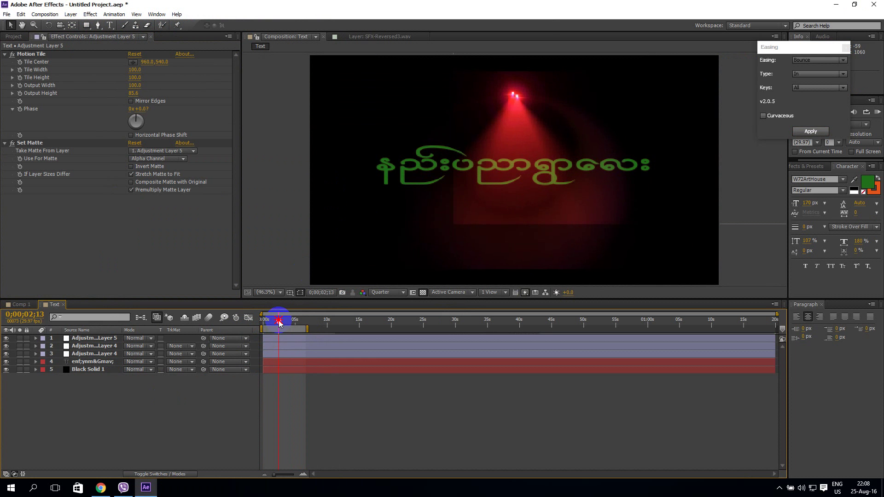
mouse_move(280, 322)
left_mouse_down()
mouse_move(264, 326)
mouse_move(298, 325)
mouse_move(253, 326)
left_mouse_up()
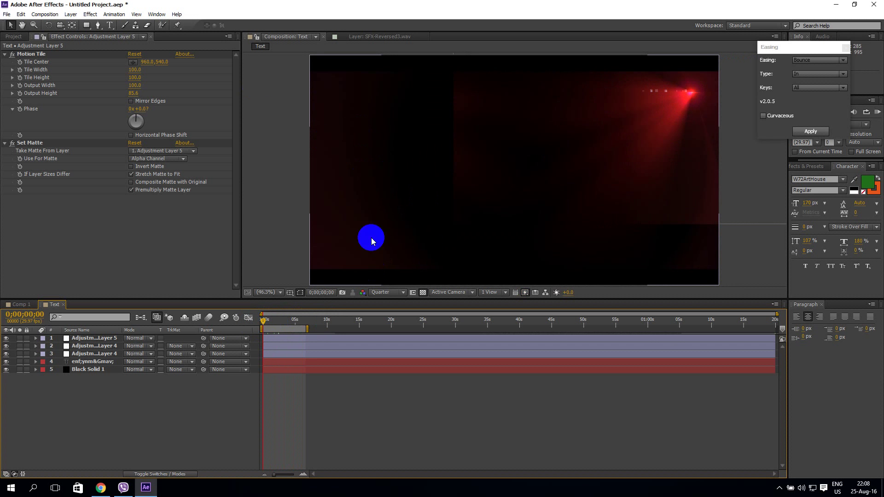
left_click_drag(263, 321, 291, 324)
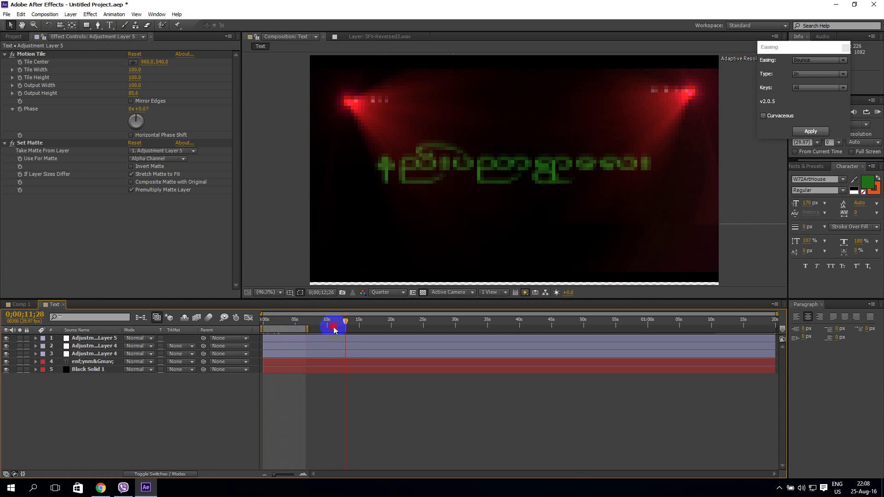
left_click_drag(315, 325, 273, 322)
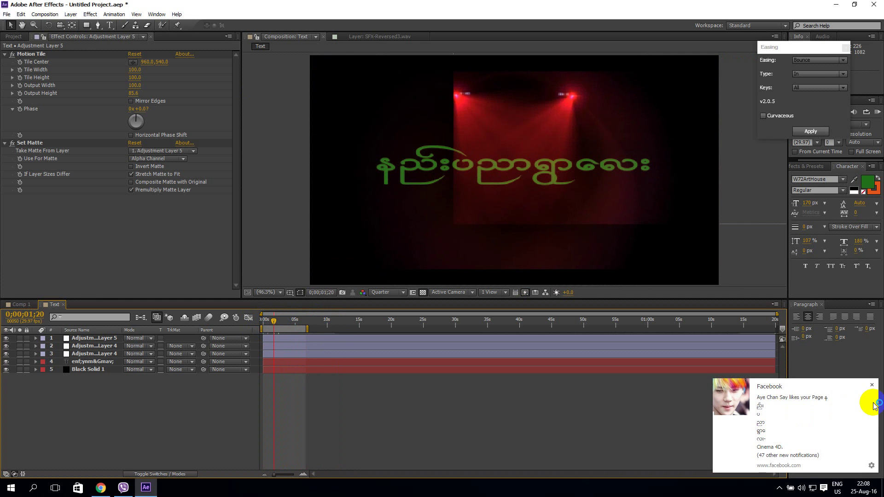
Delete the letterbox Adjustment Layer 5 from the Text composition
left_click(871, 385)
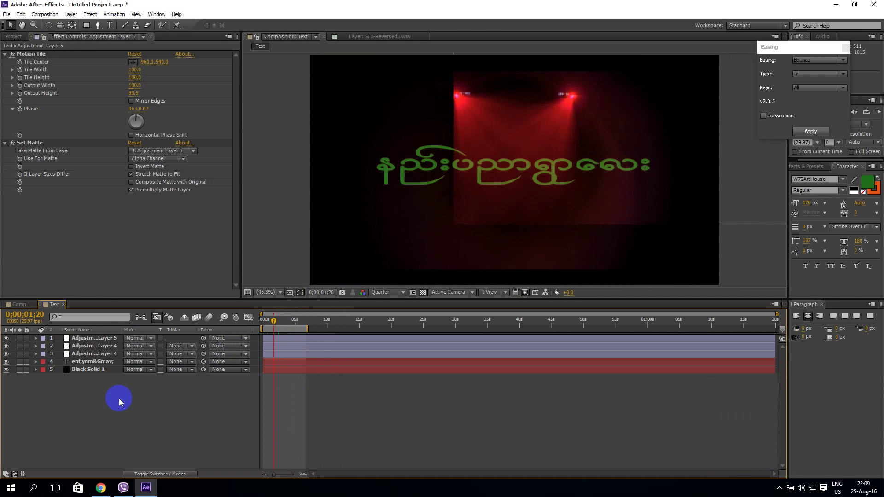
left_click(105, 338)
key("Delete")
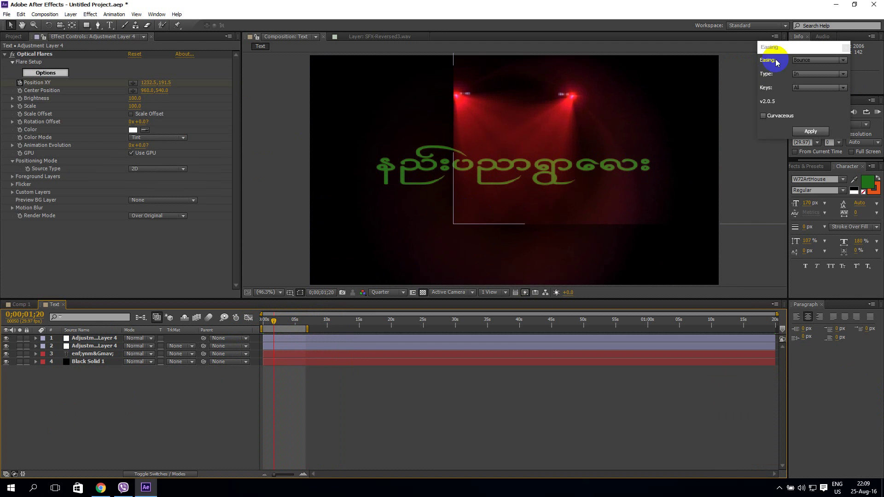
Minimize After Effects and launch Notepad from the Start menu
left_click(837, 6)
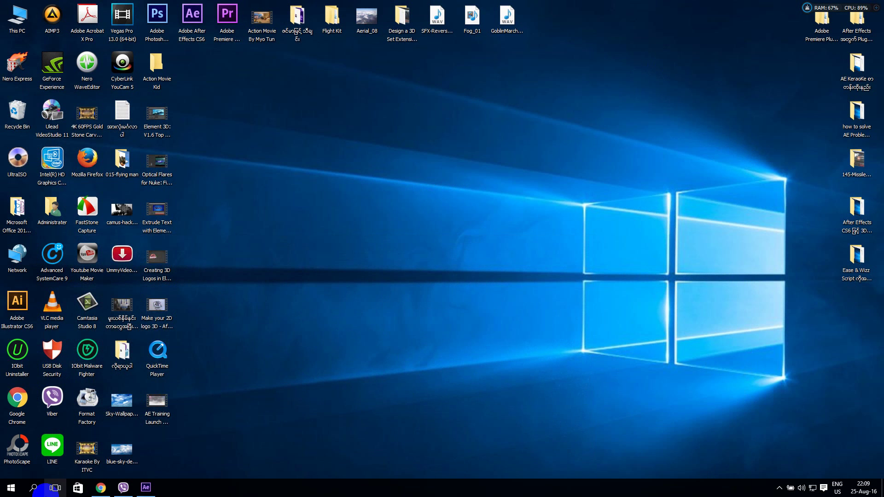
key("super")
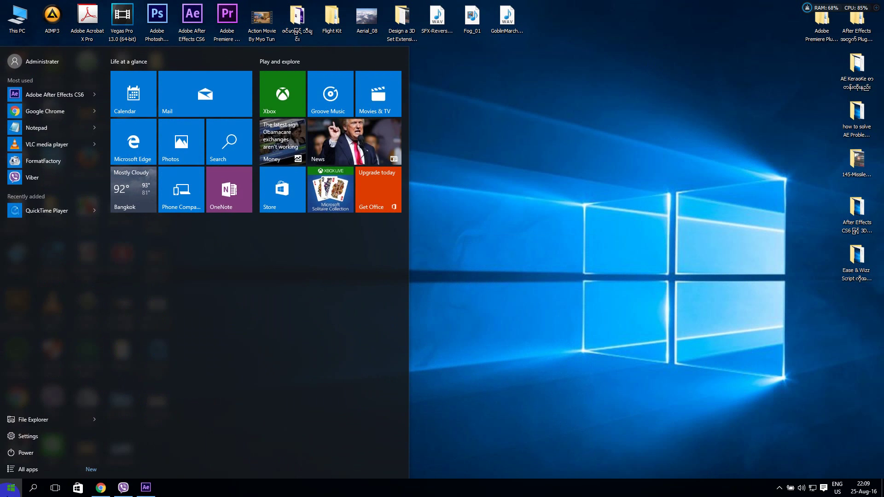
left_click(37, 128)
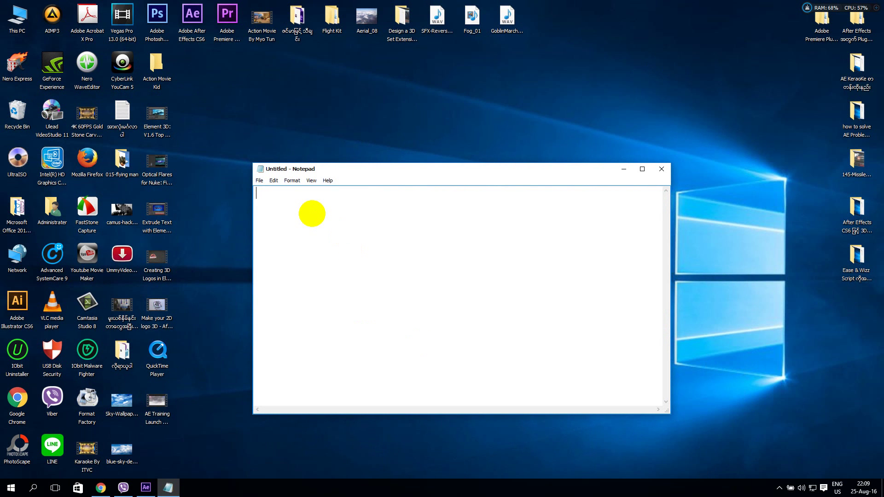
Type a line of Myanmar text and select the whole line
type("အားလုံး")
type("ကိုကျေးဇူး")
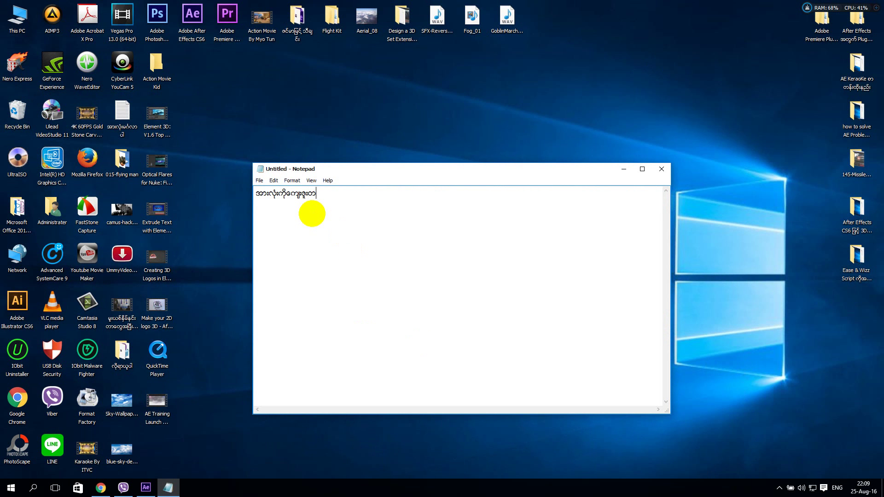
type("တယ်")
left_click_drag(357, 199, 192, 193)
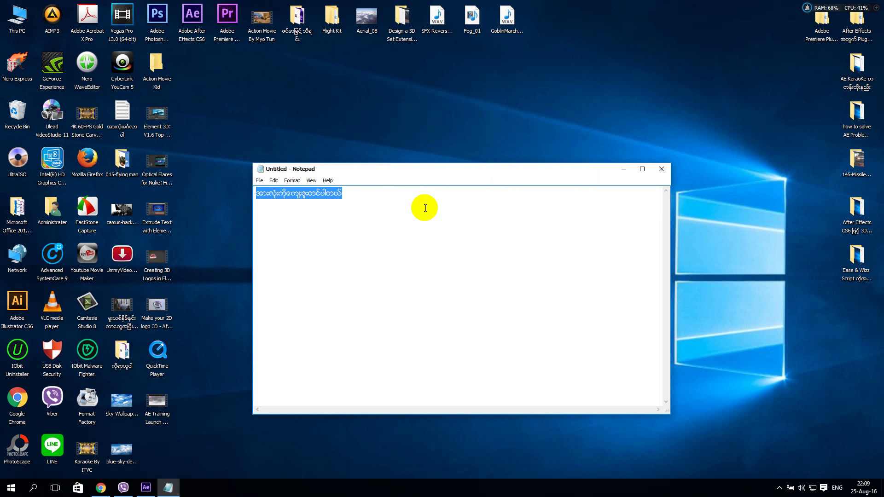